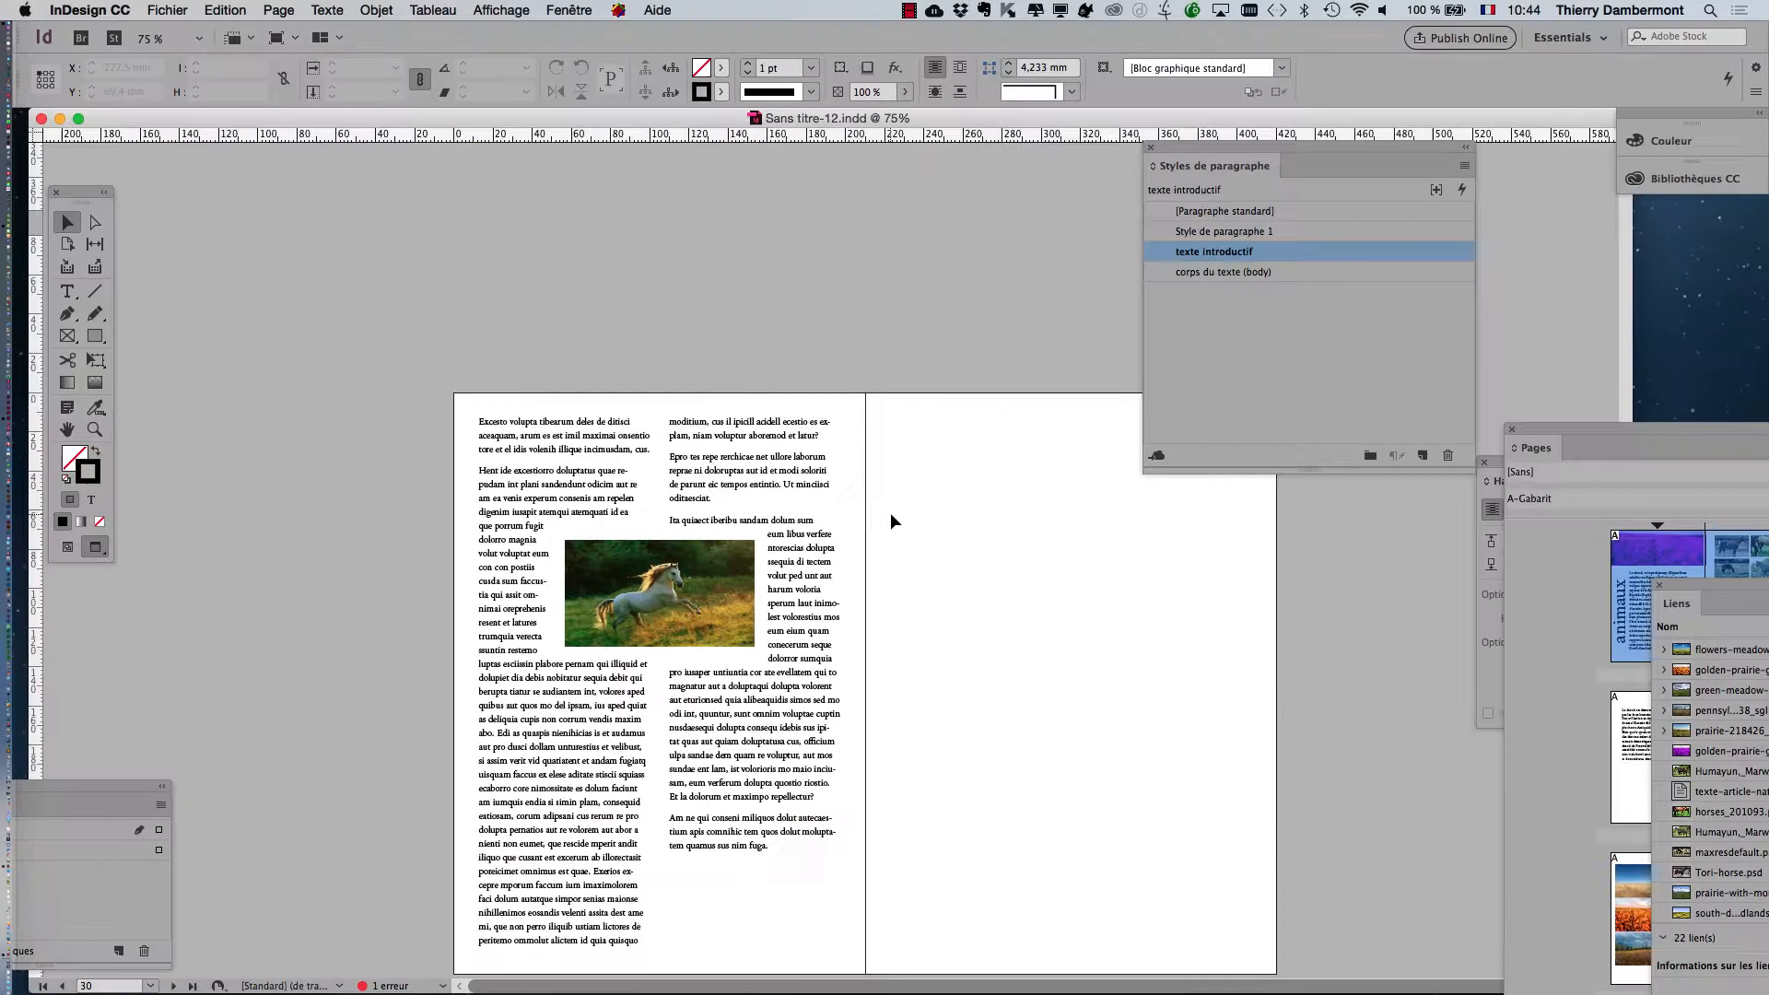
Turn off hyphenation (Césure) in the "texte introductif" paragraph style and confirm the style options
scroll(890, 512, up, 15)
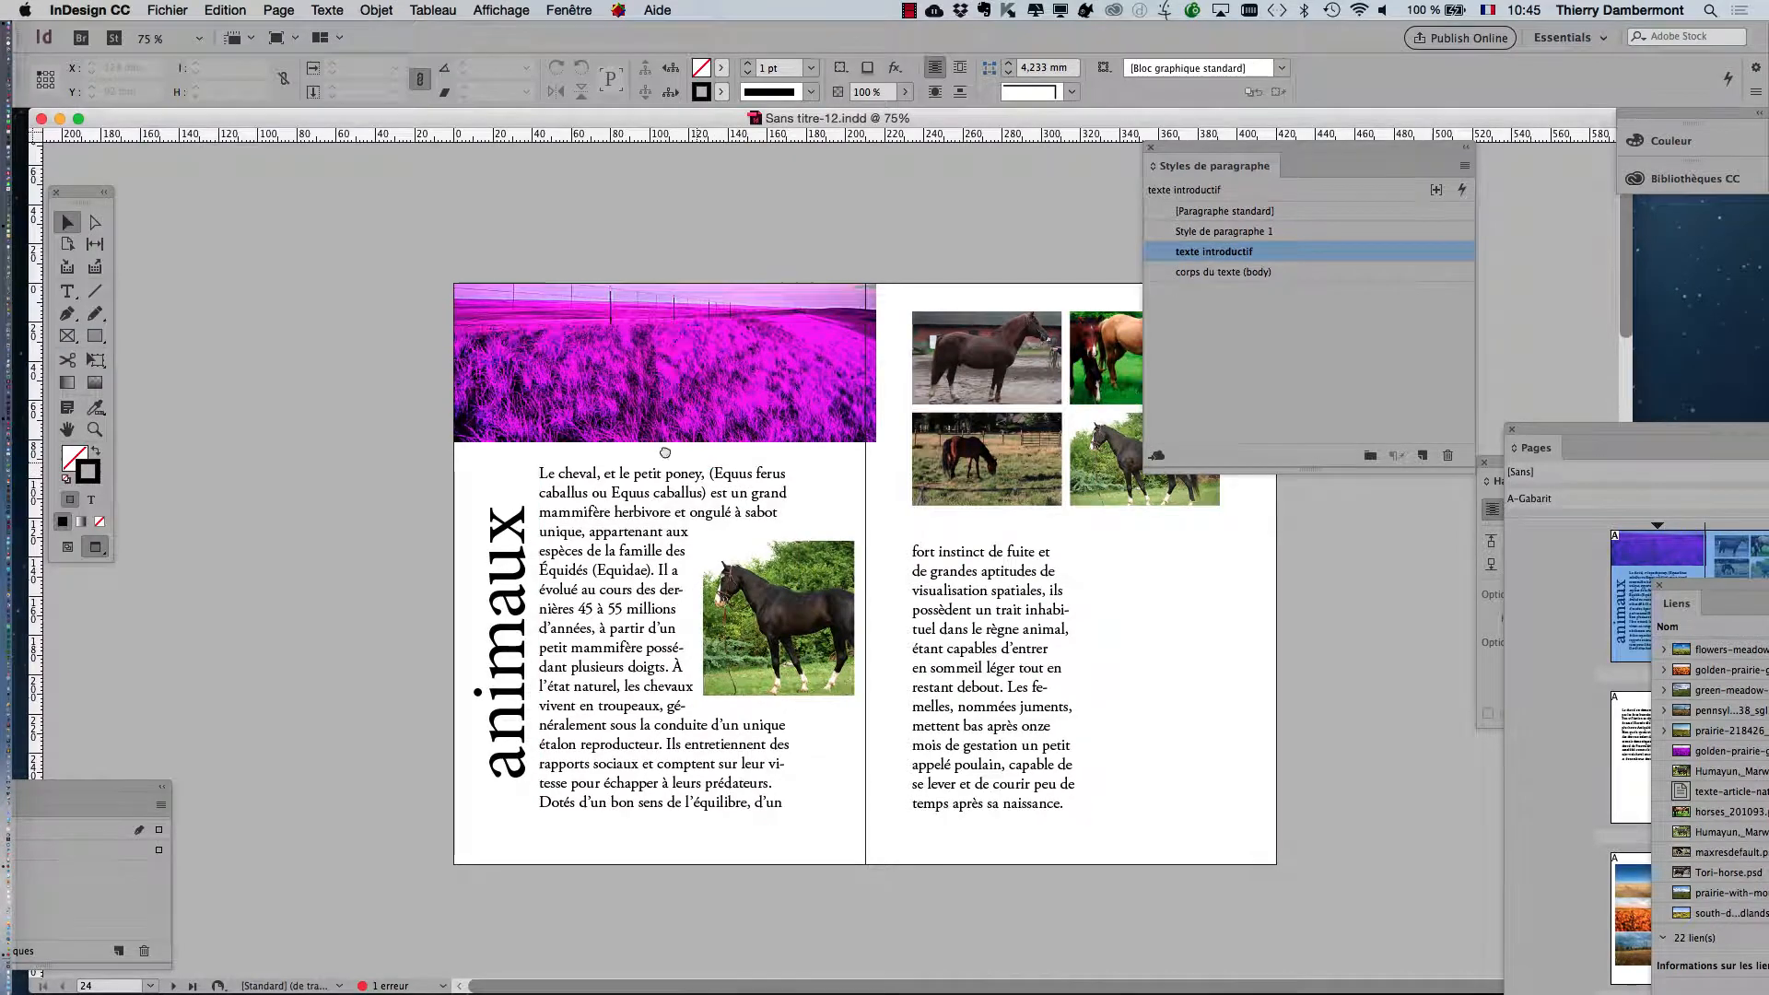
scroll(737, 480, down, 2)
scroll(737, 479, right, 2)
drag(1161, 150, 1362, 213)
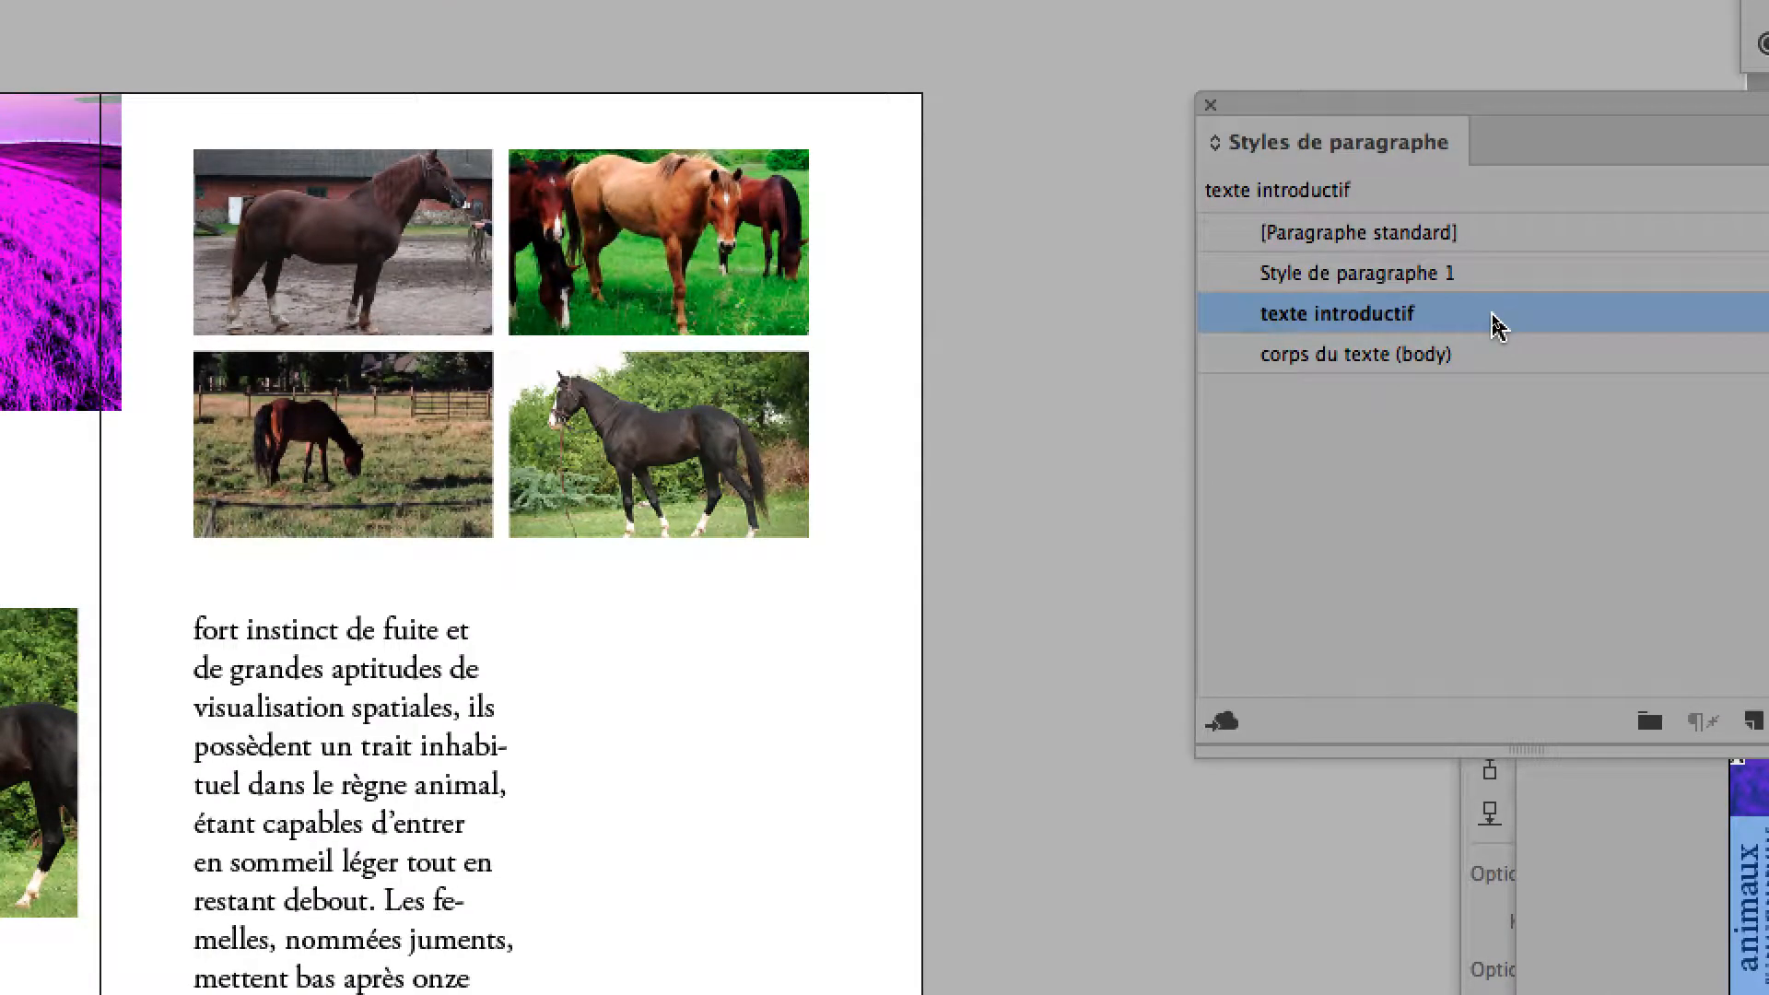
double_click(1497, 322)
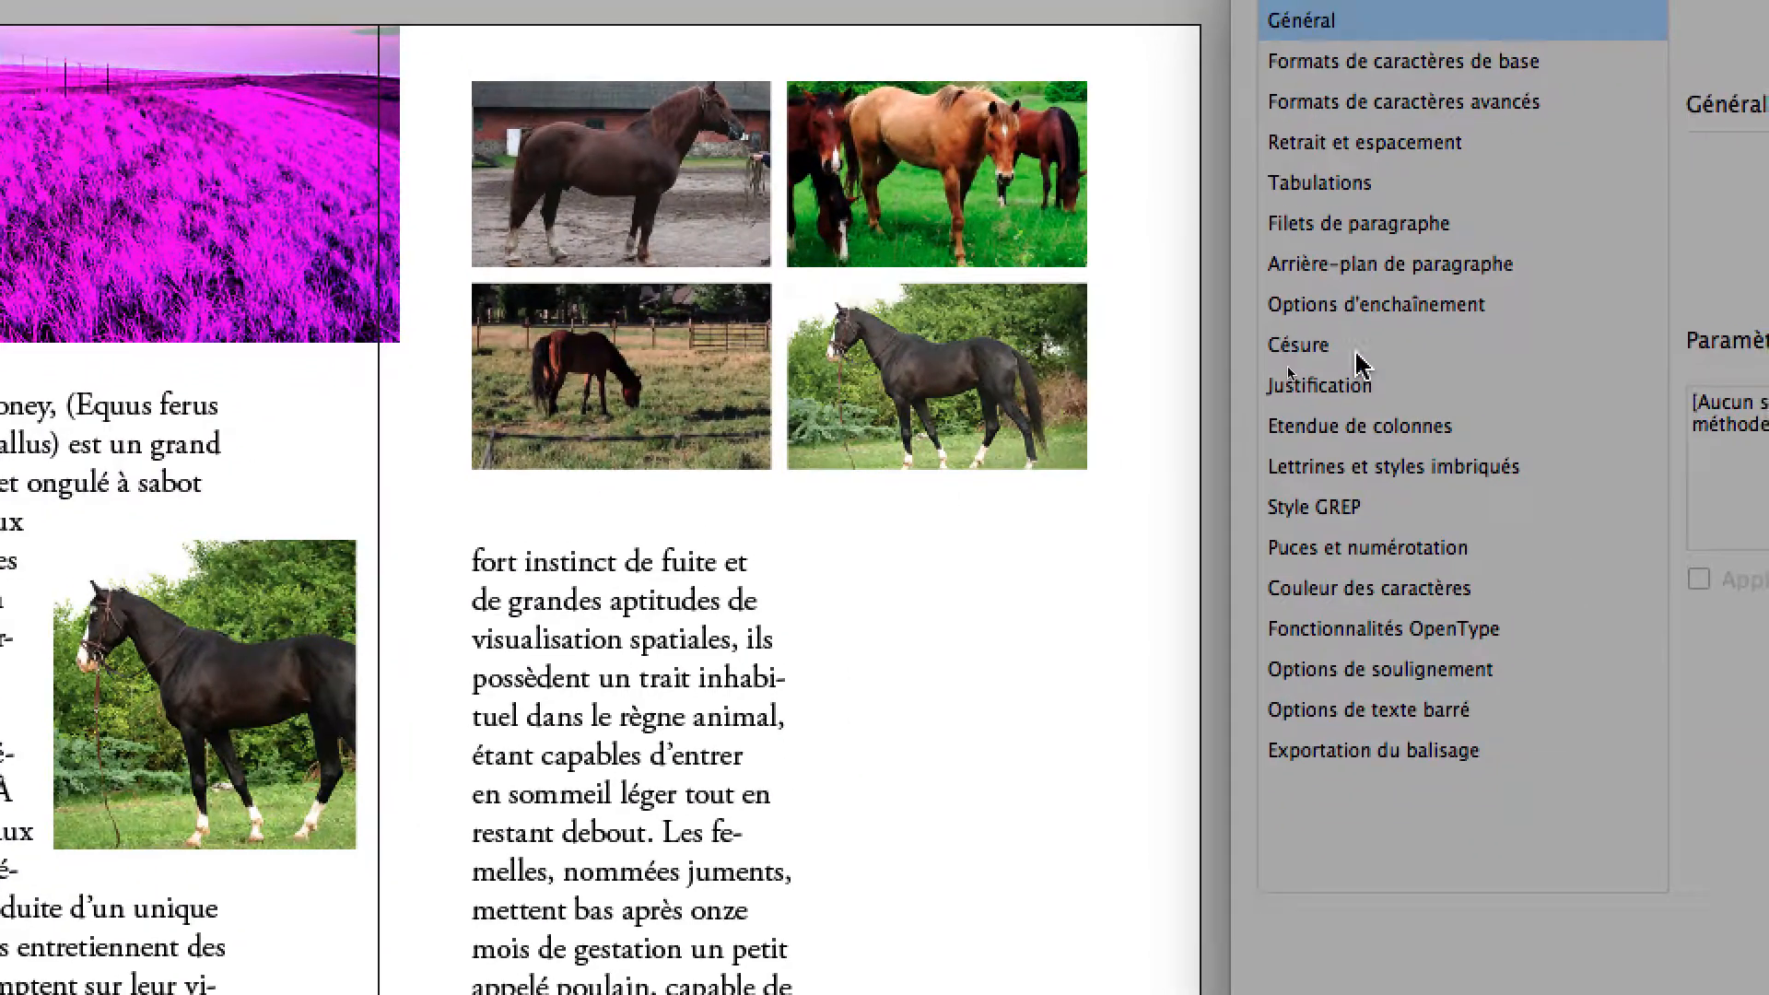
click(1409, 608)
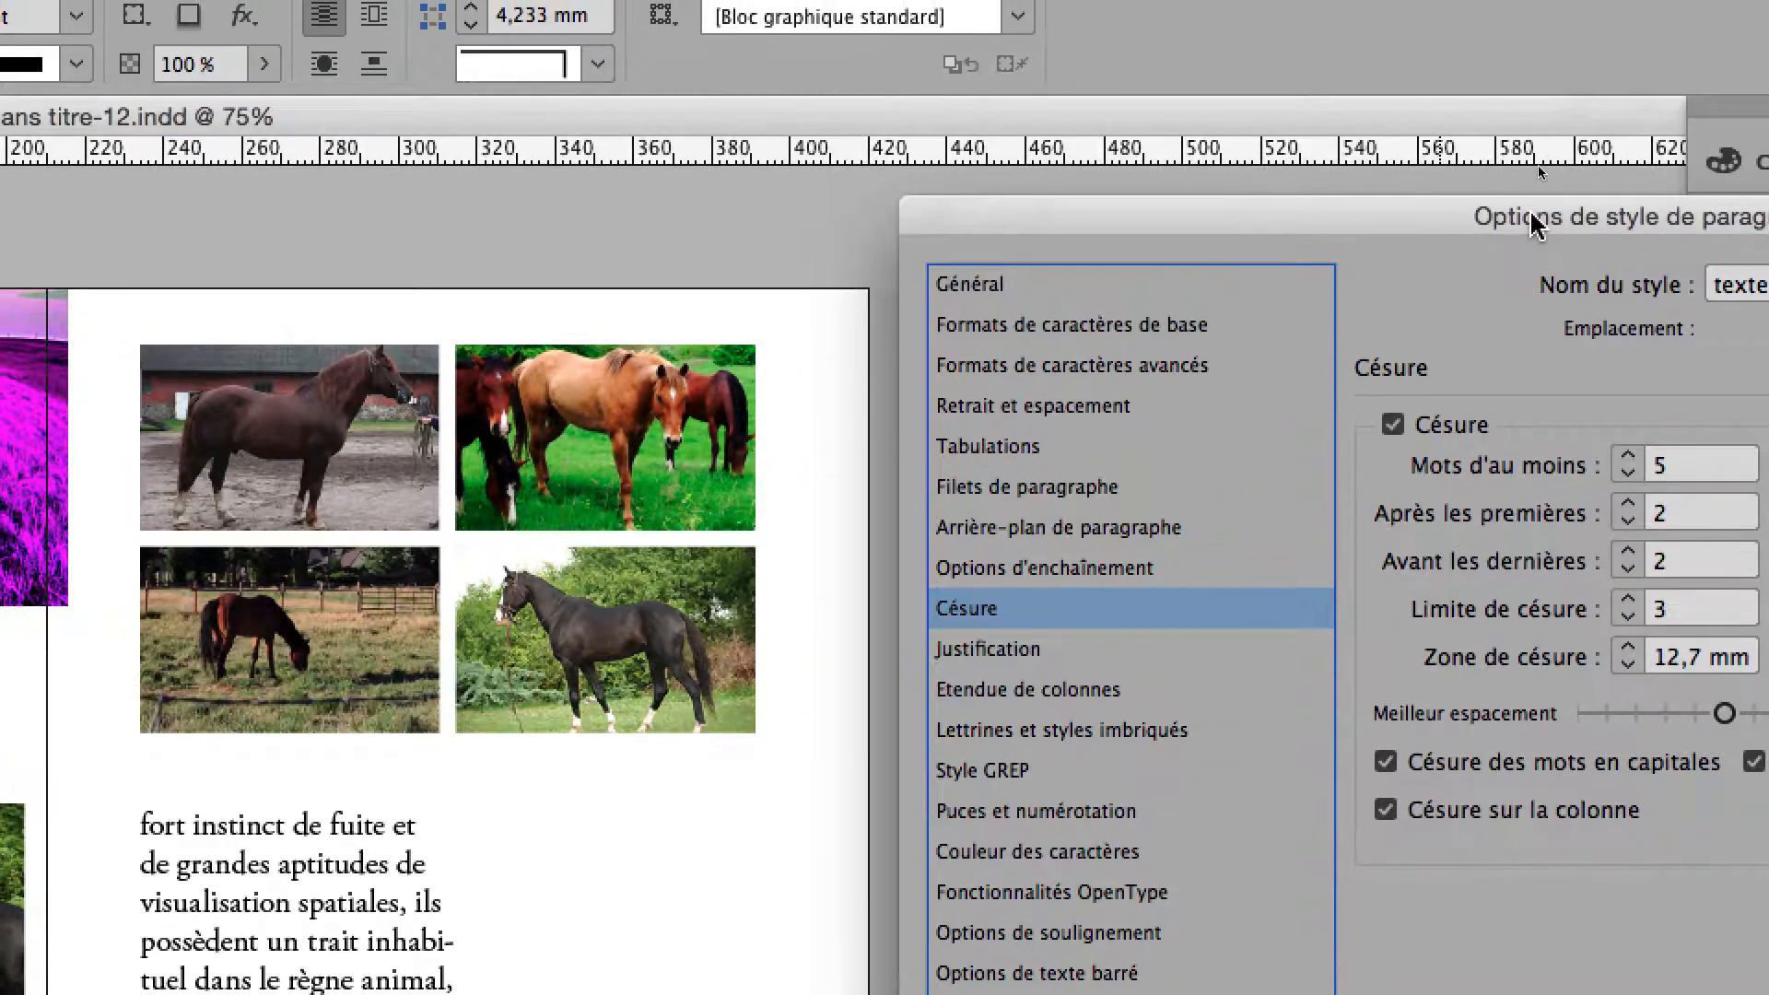
drag(1598, 81, 1394, 150)
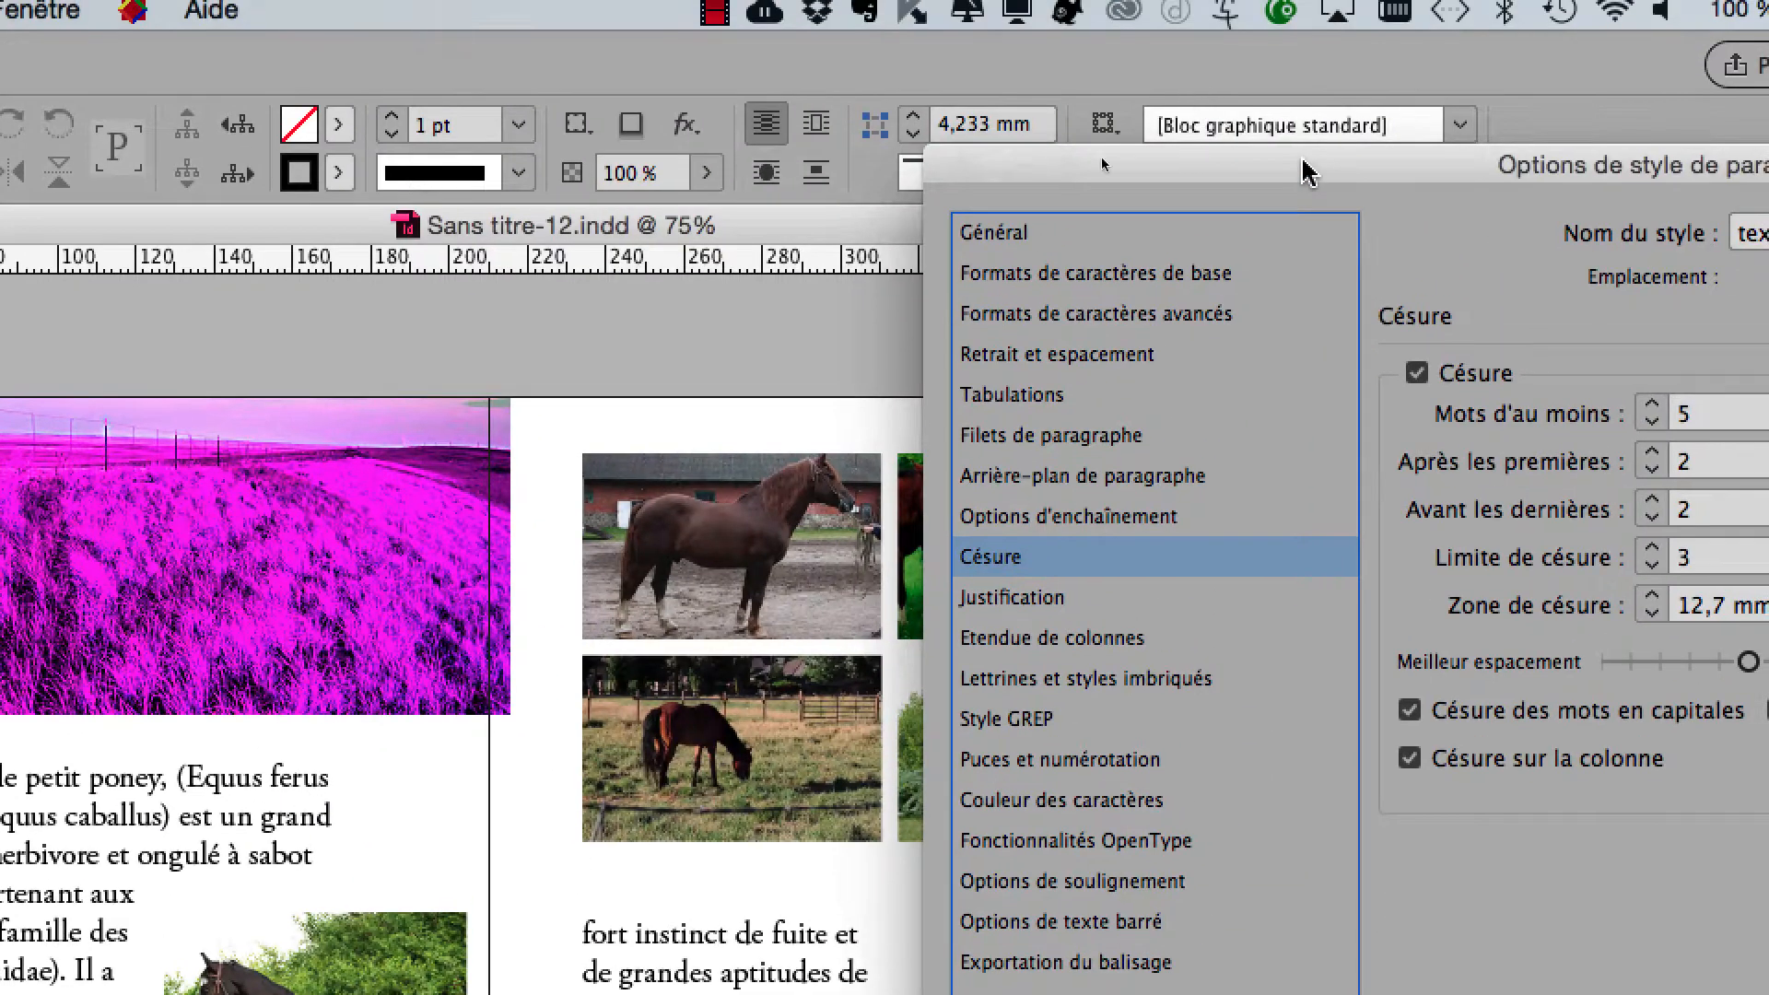
drag(1303, 162, 930, 606)
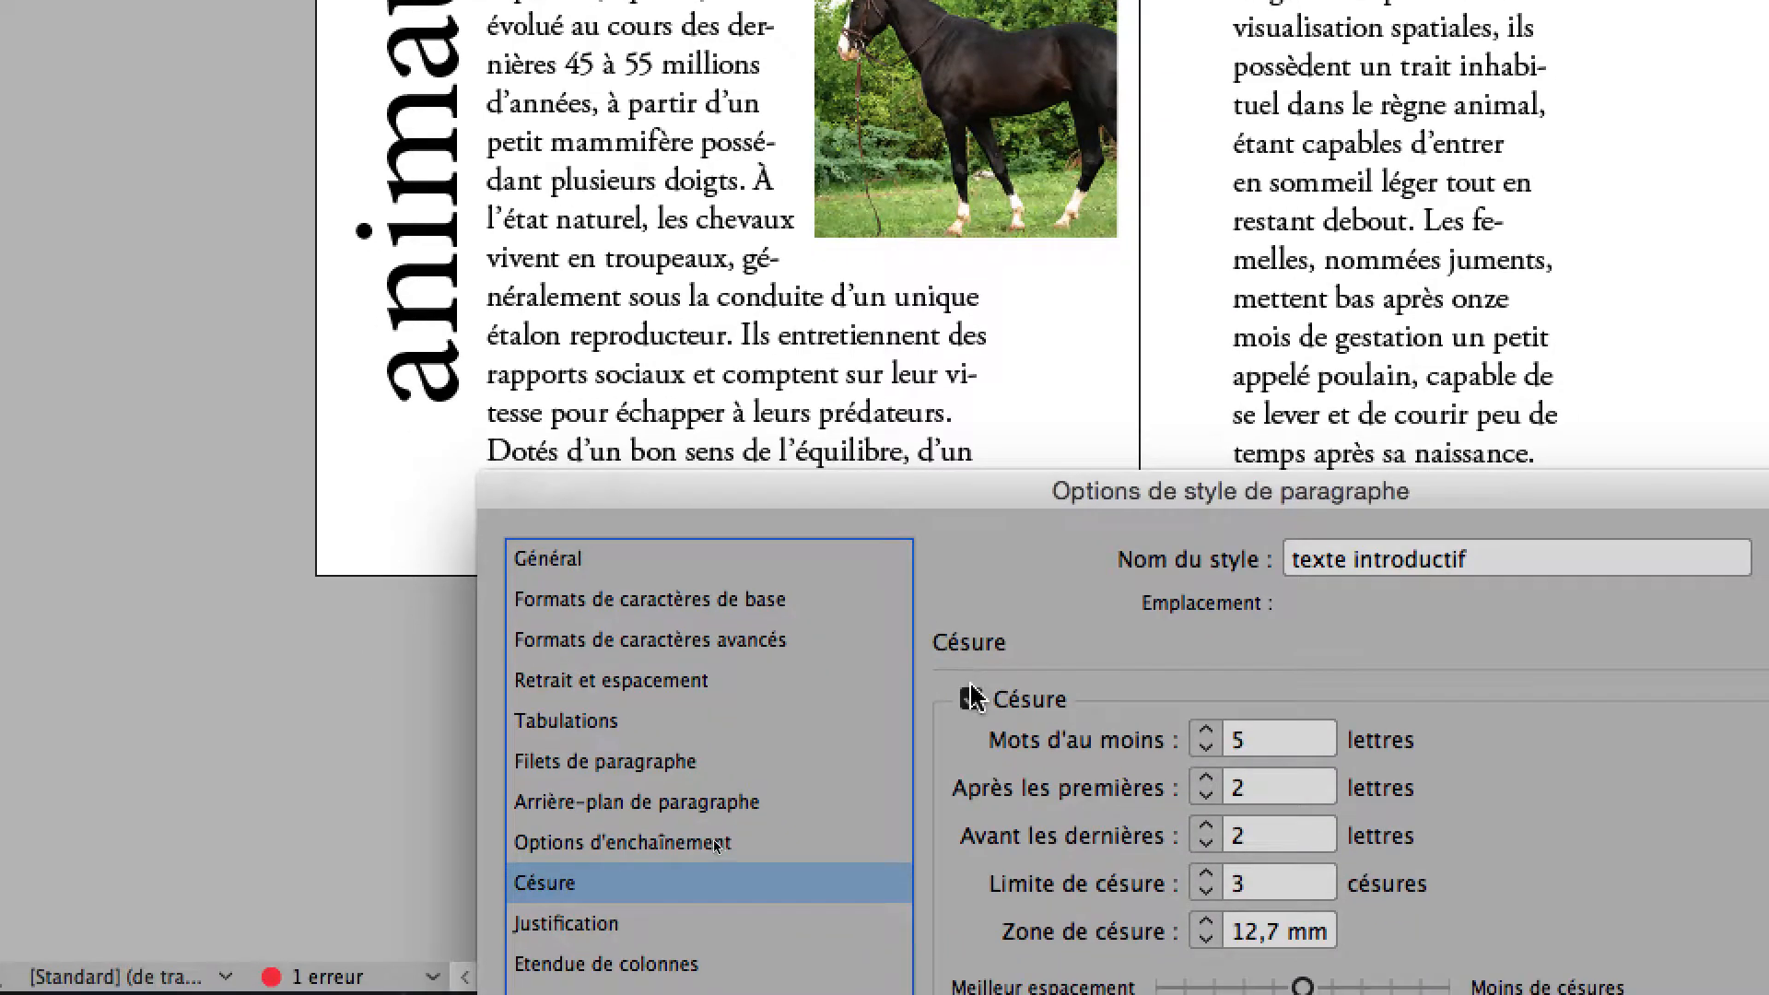
click(968, 698)
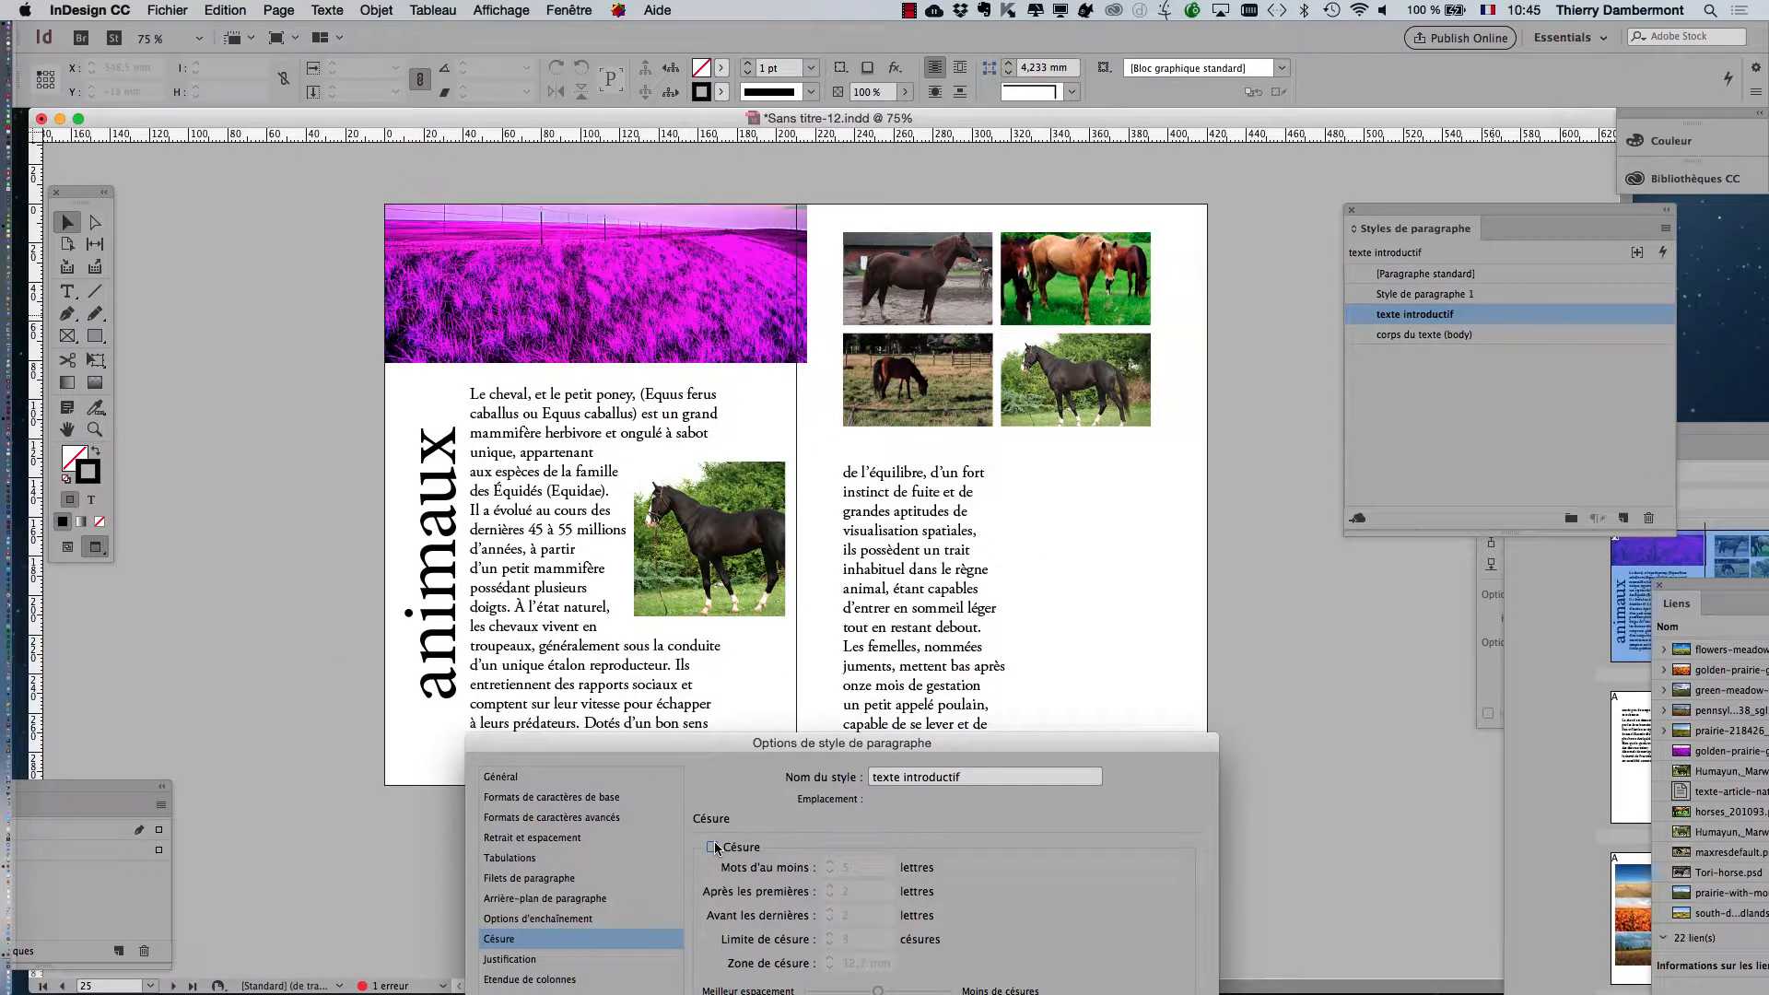
drag(958, 744, 557, 216)
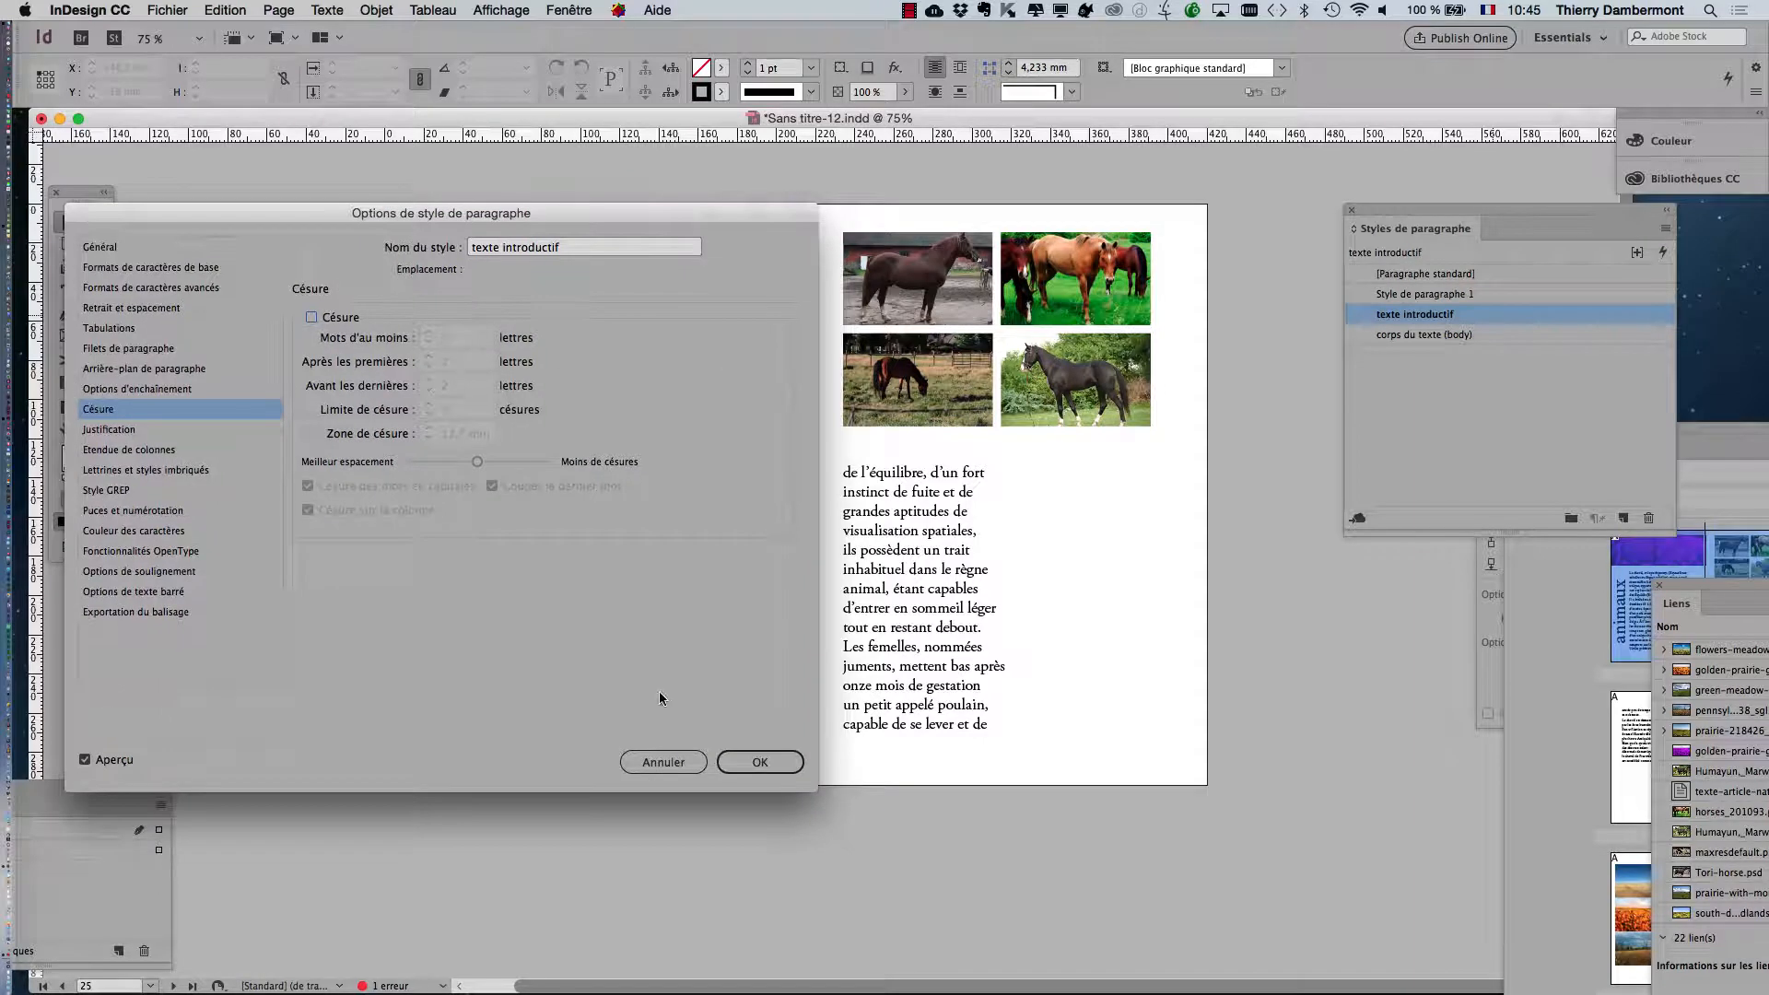
click(756, 762)
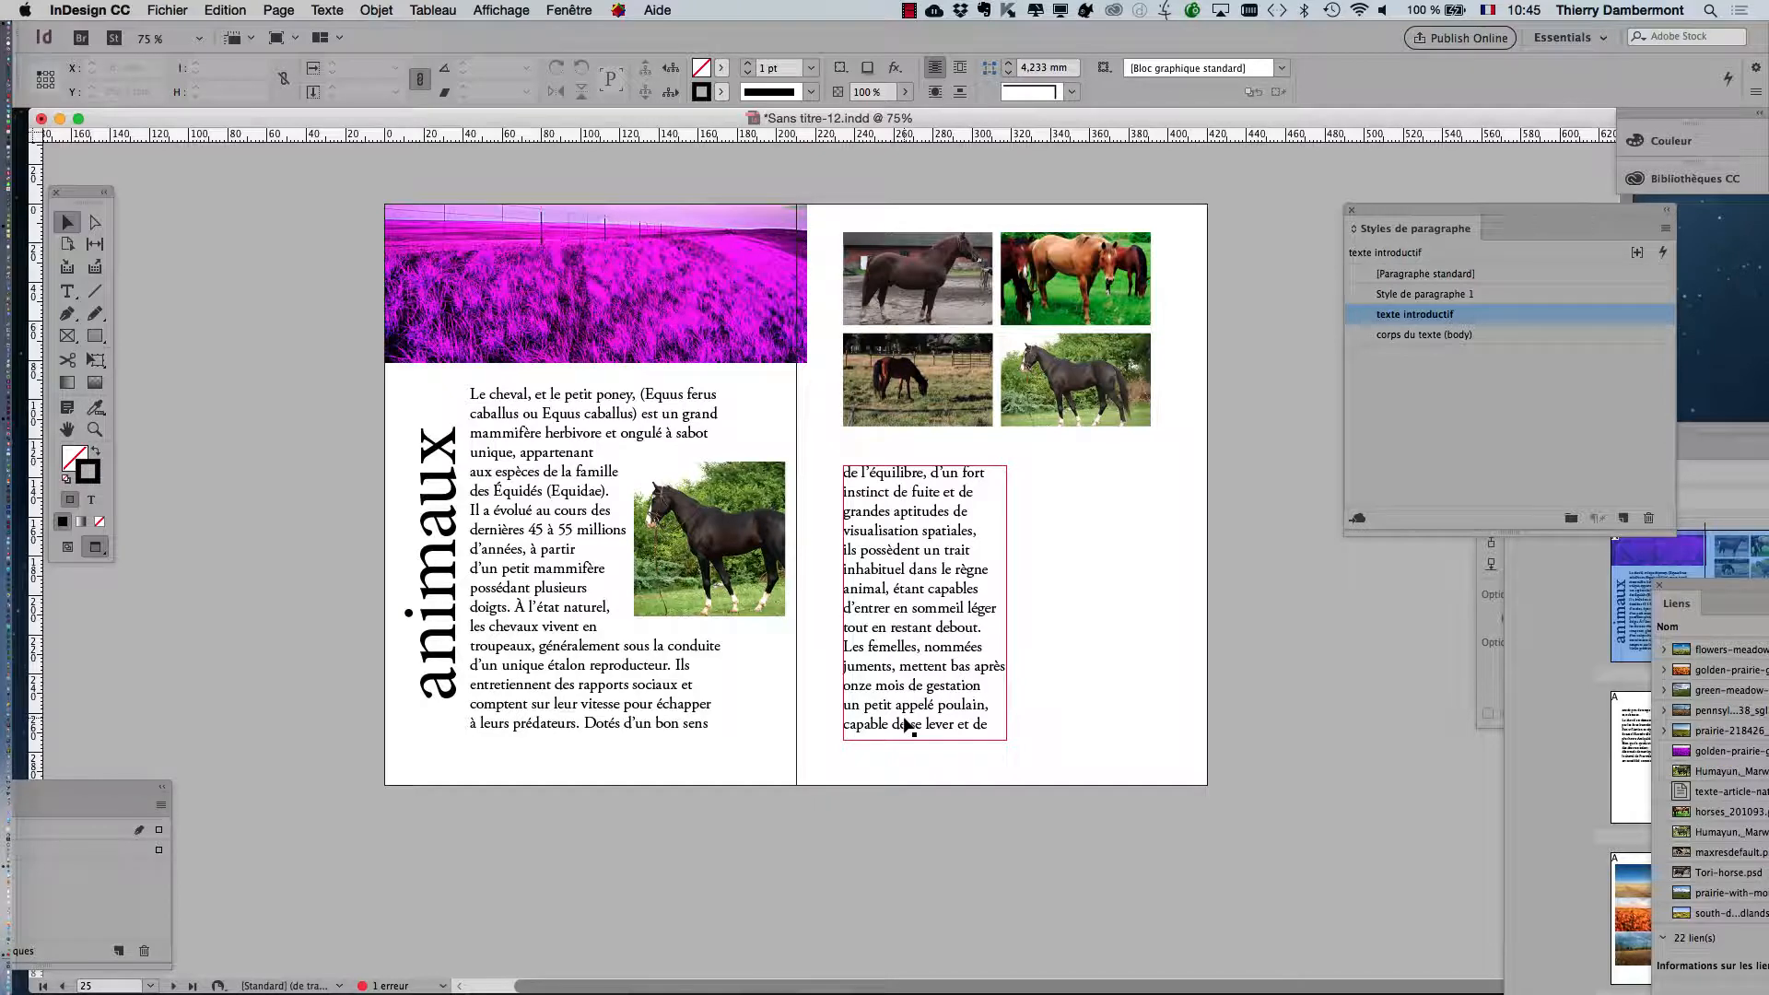
Narrow the text frame below the four horse photos, and check the linked frame on the following spread
click(926, 610)
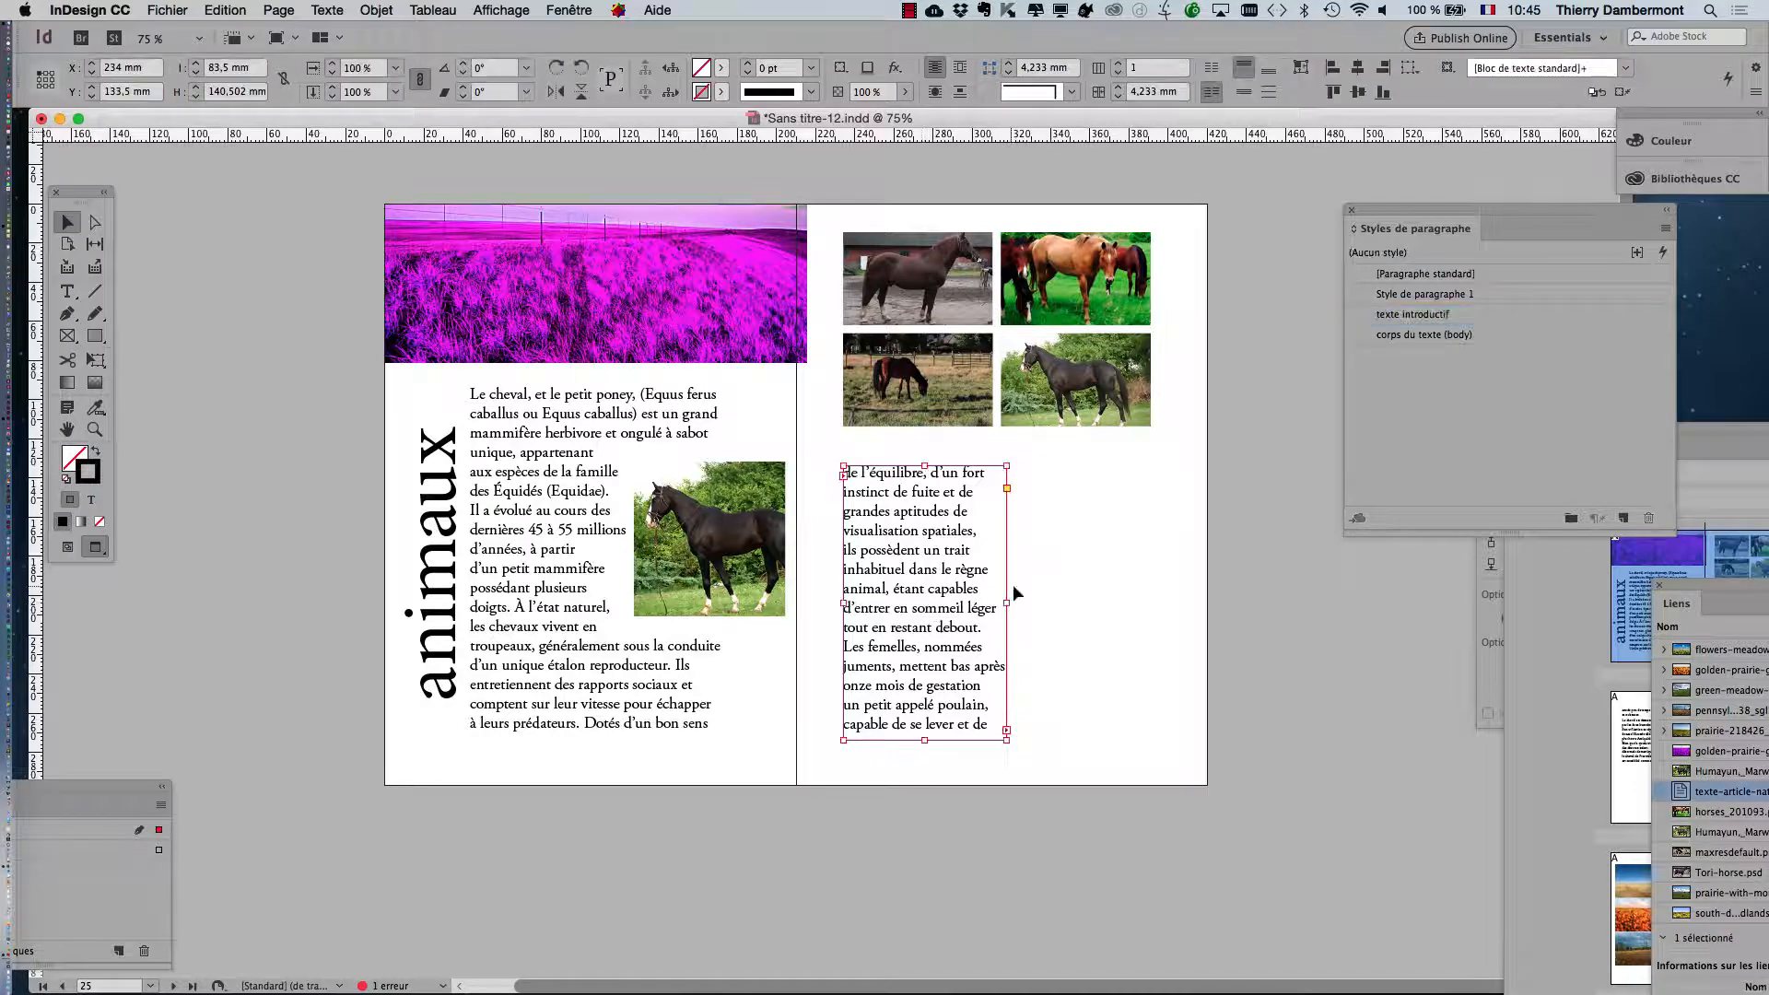
mouse_move(1007, 601)
mouse_down()
mouse_move(956, 604)
mouse_move(980, 603)
mouse_up()
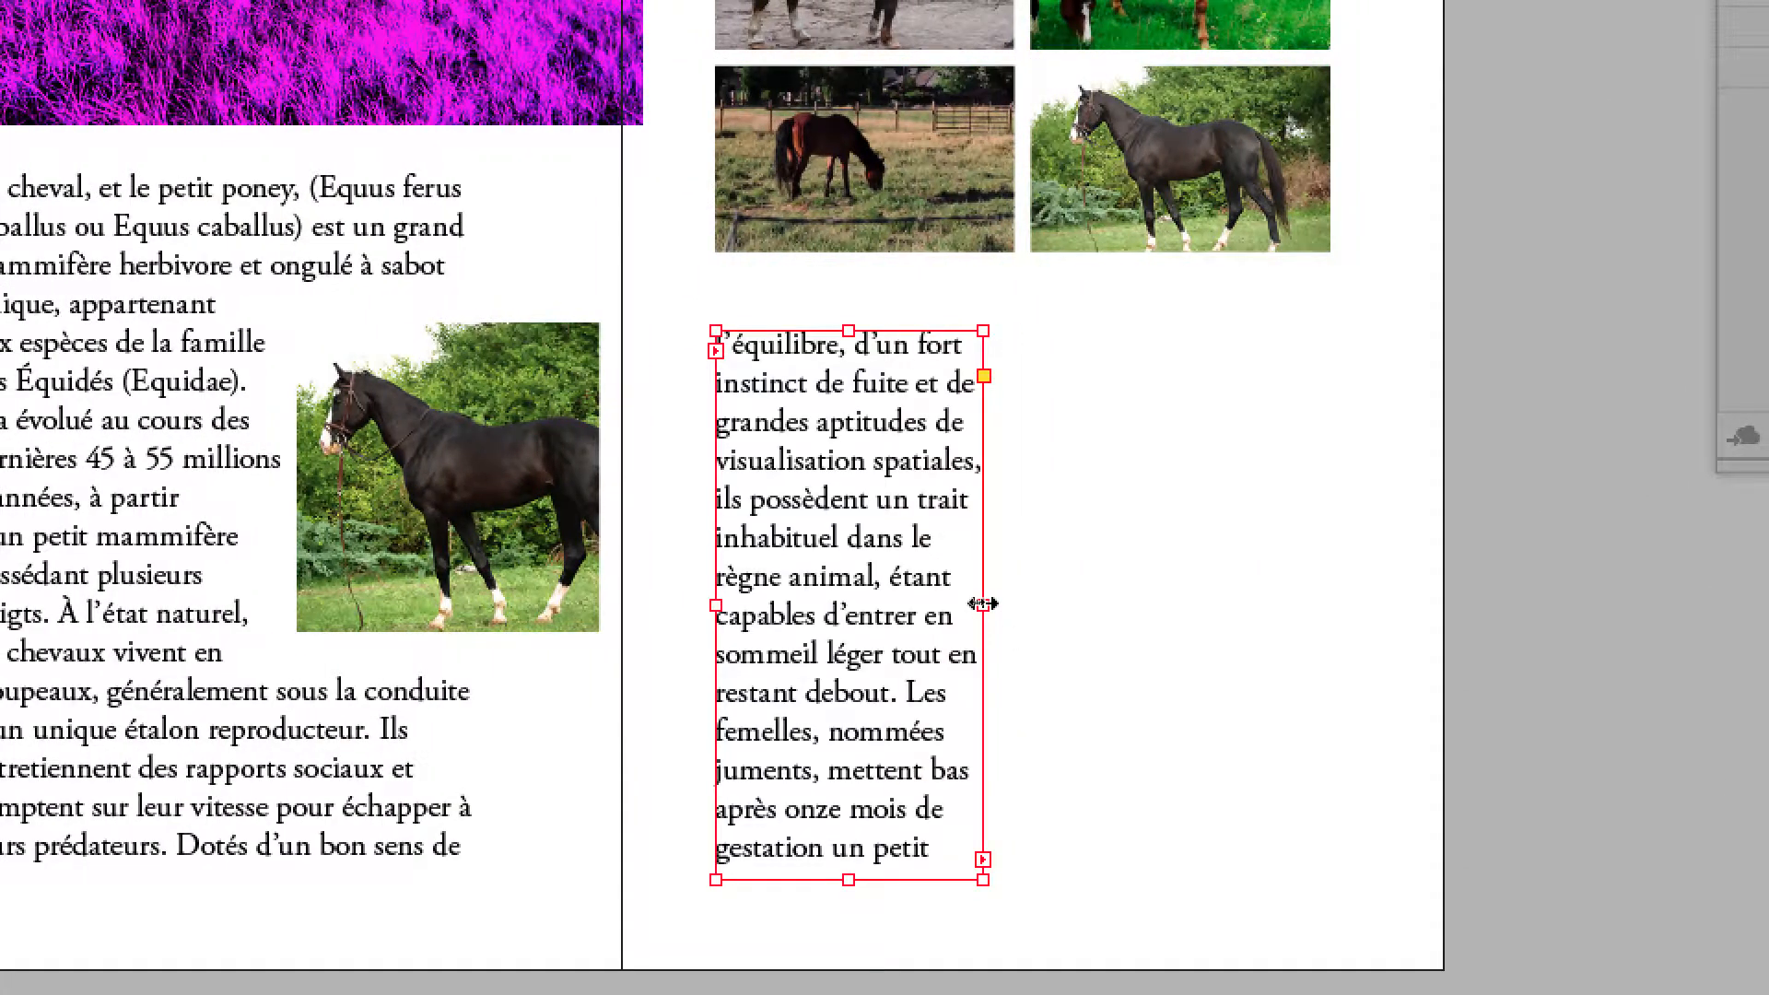
drag(983, 604, 896, 606)
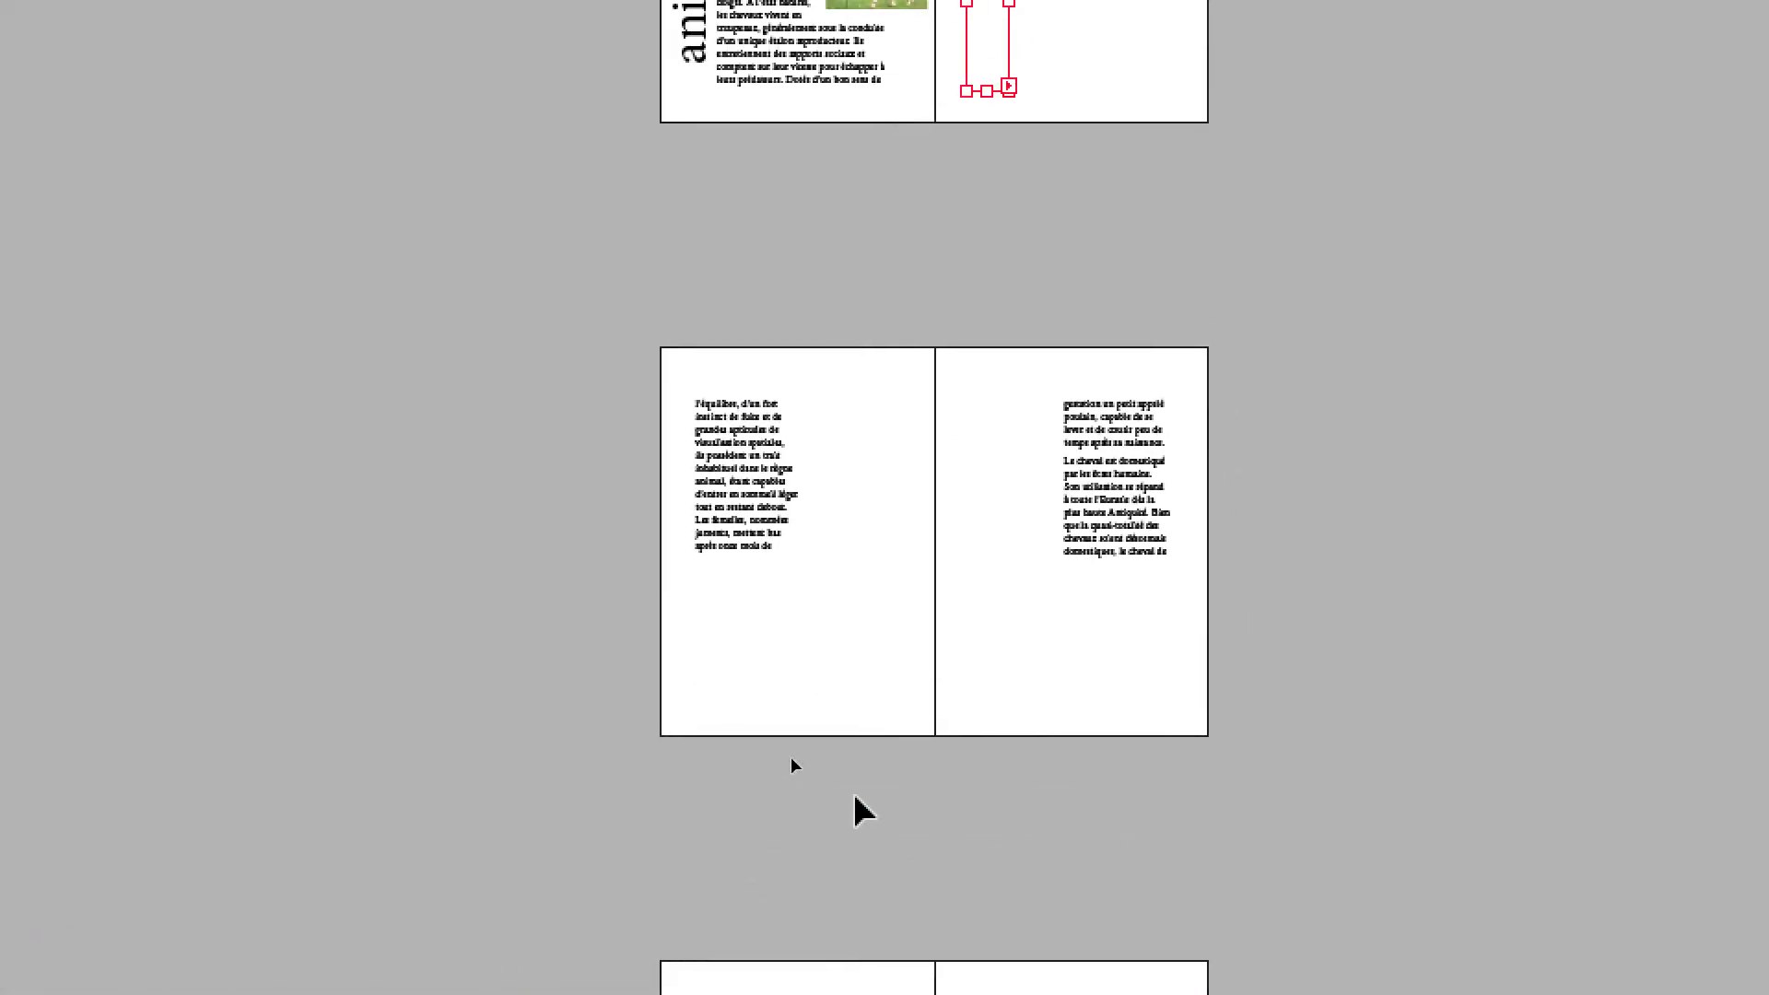
key(super+equal)
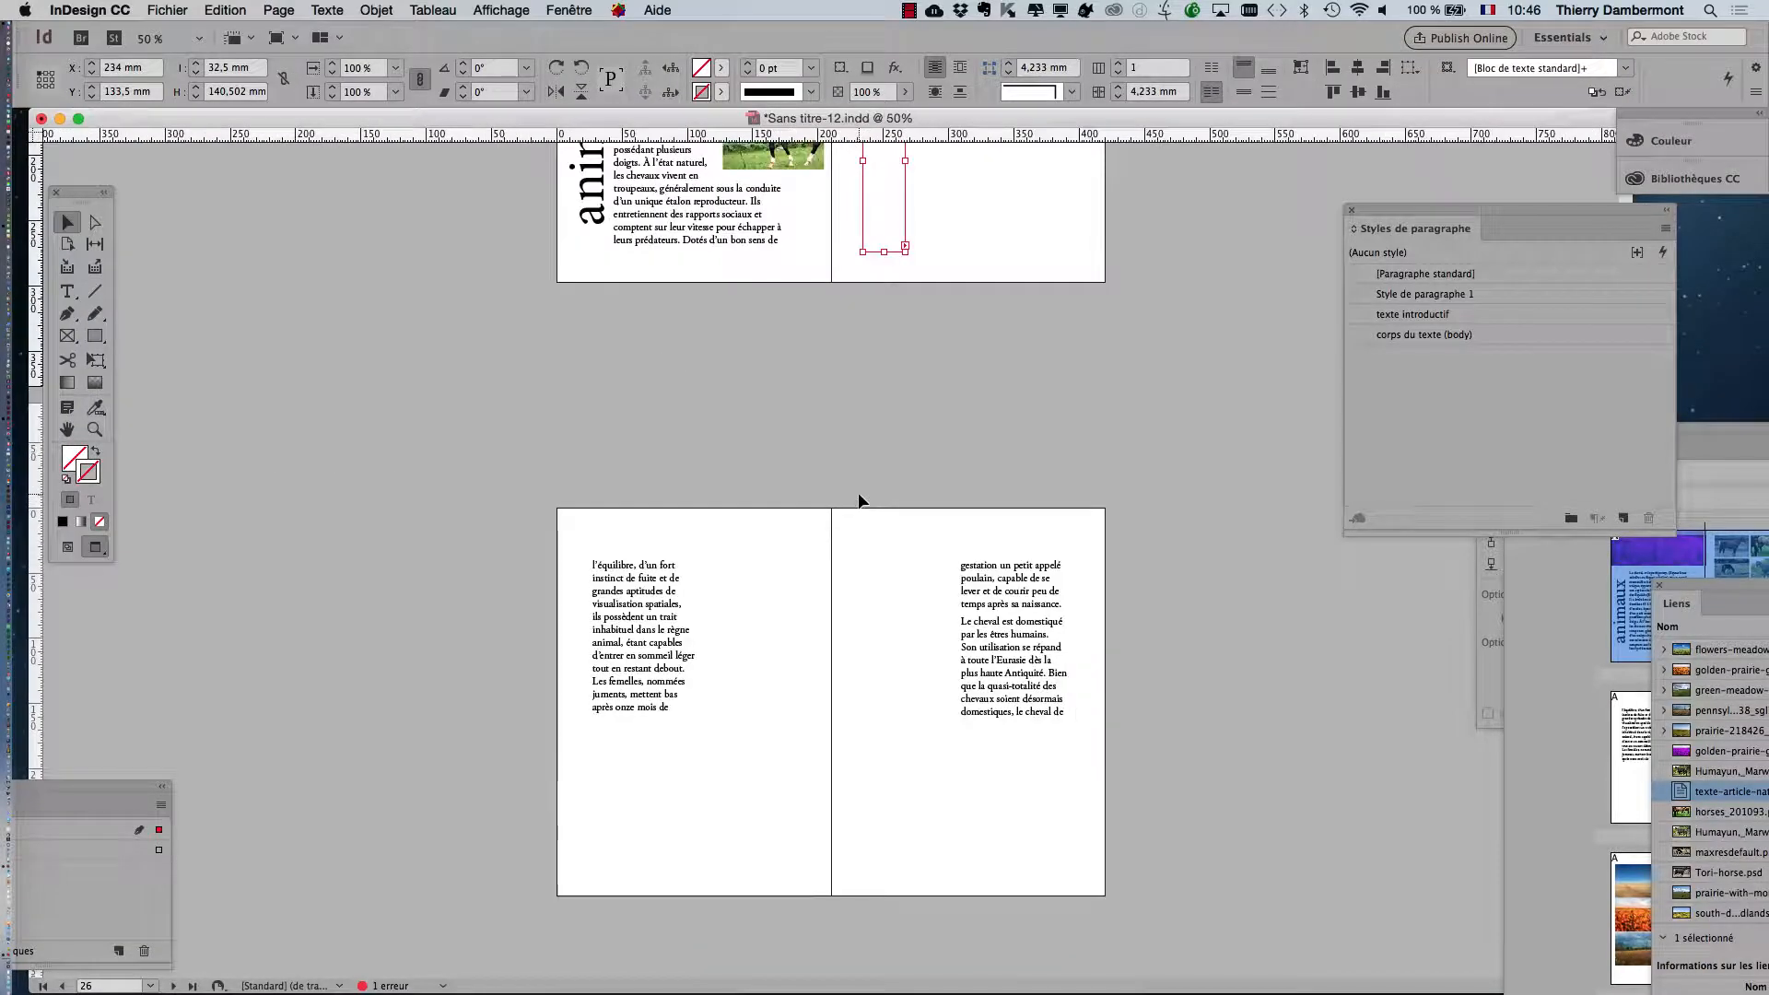
click(689, 623)
scroll(847, 419, up, 5)
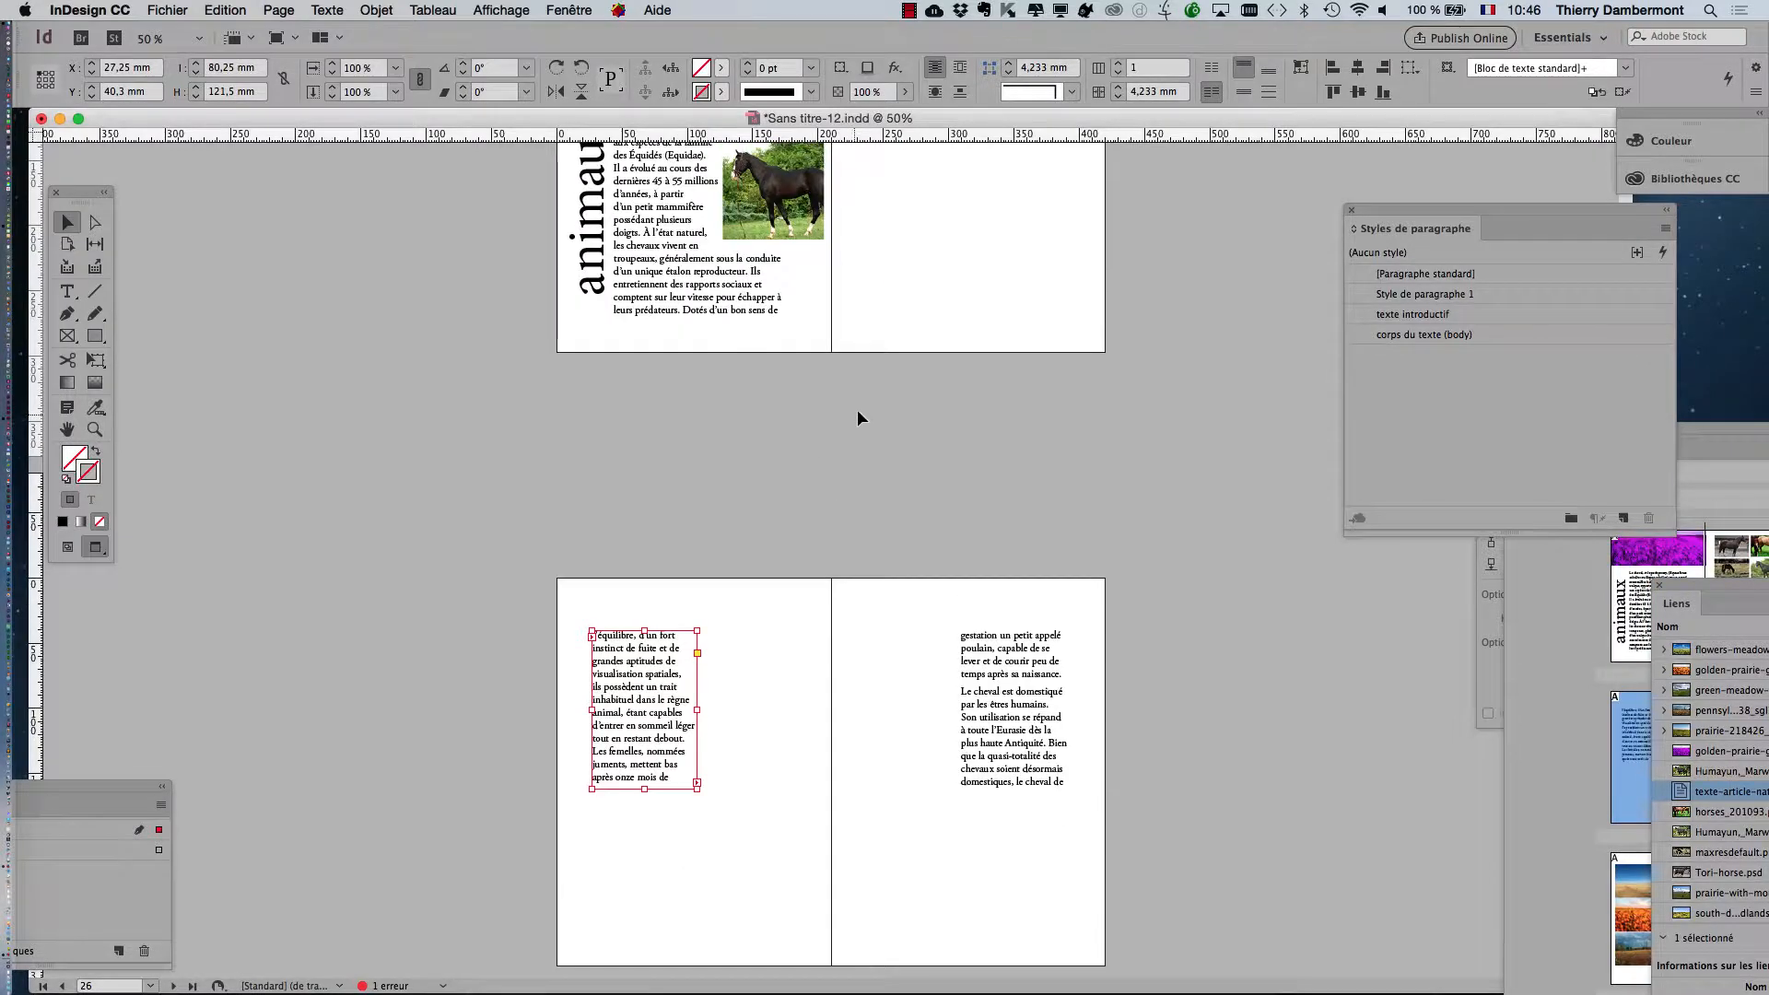
Widen the text frame below the four horse photos to match the first photo's width, and deselect it
click(901, 398)
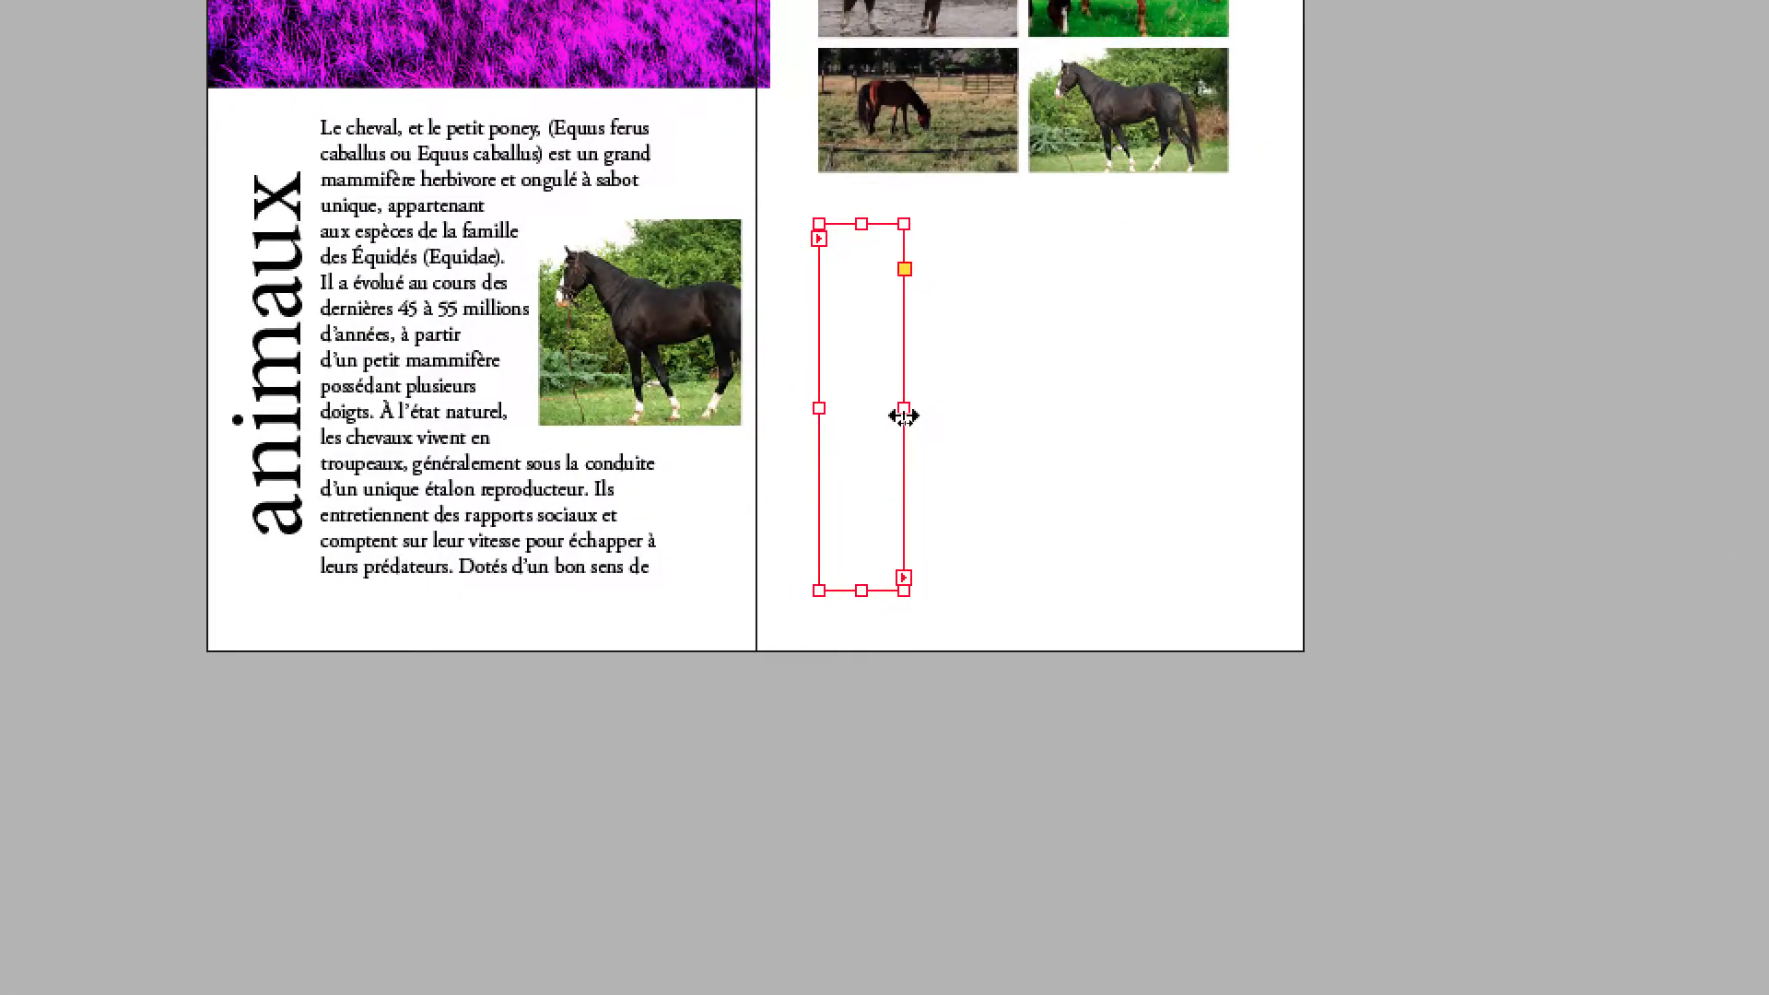
drag(903, 416, 943, 415)
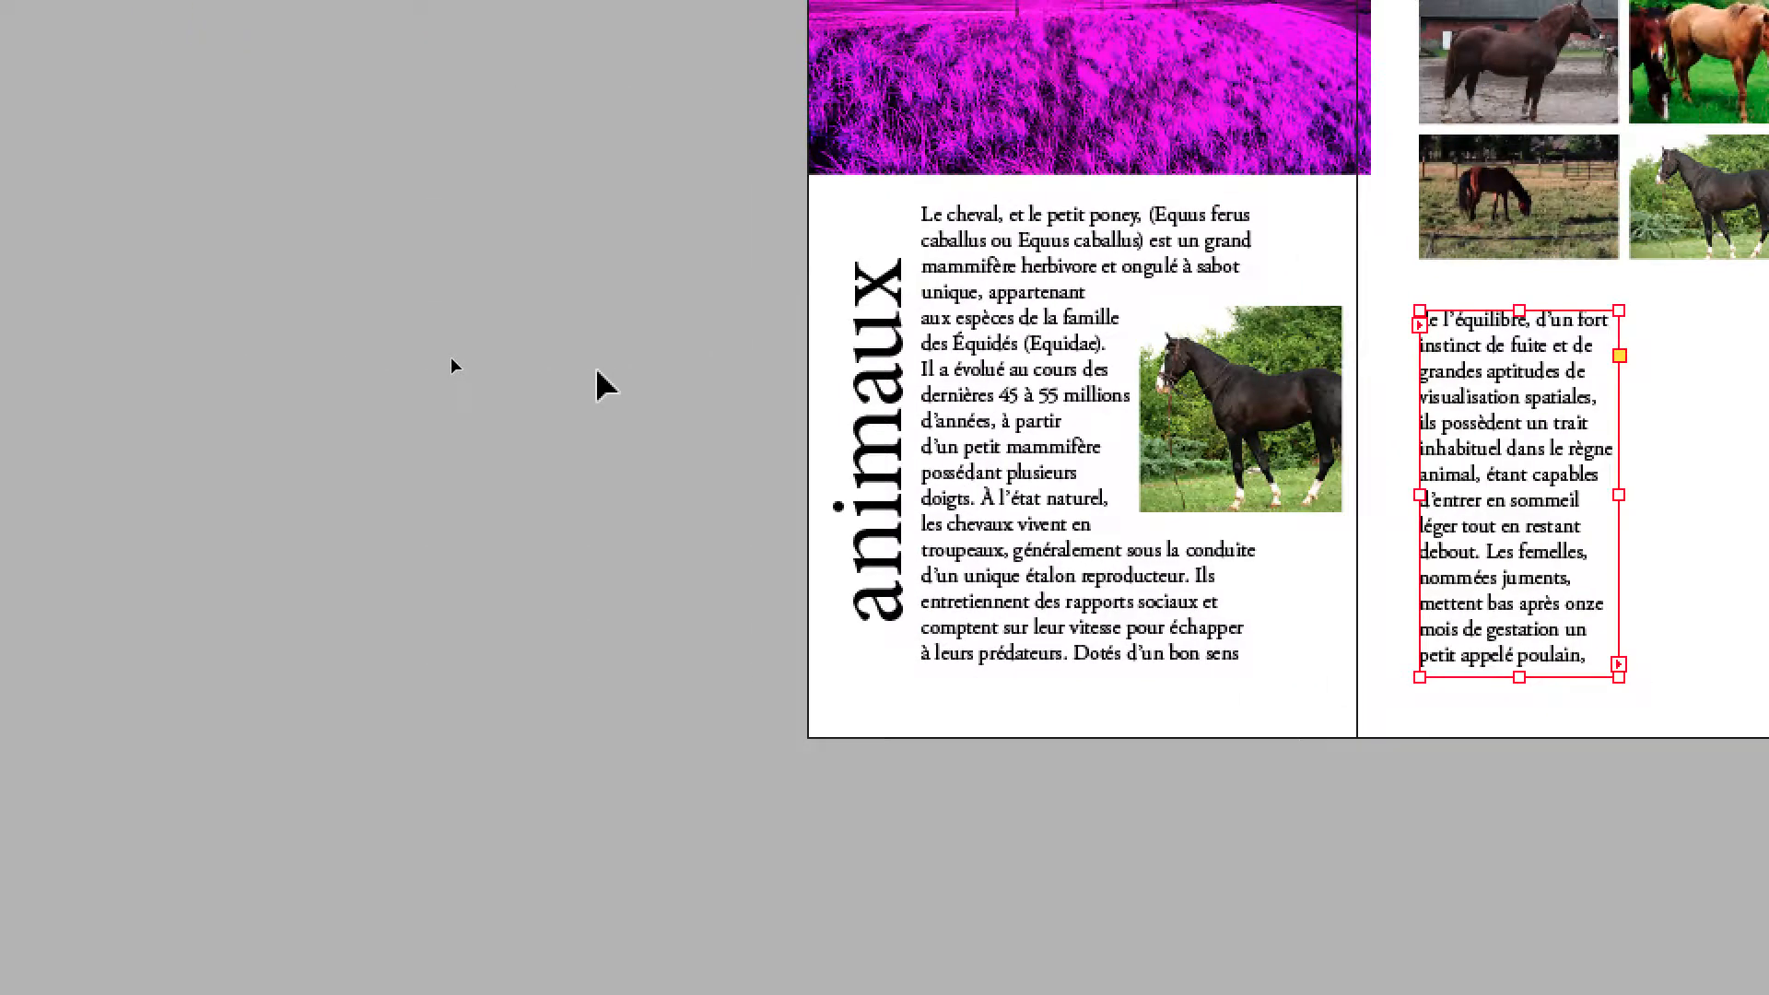
click(130, 387)
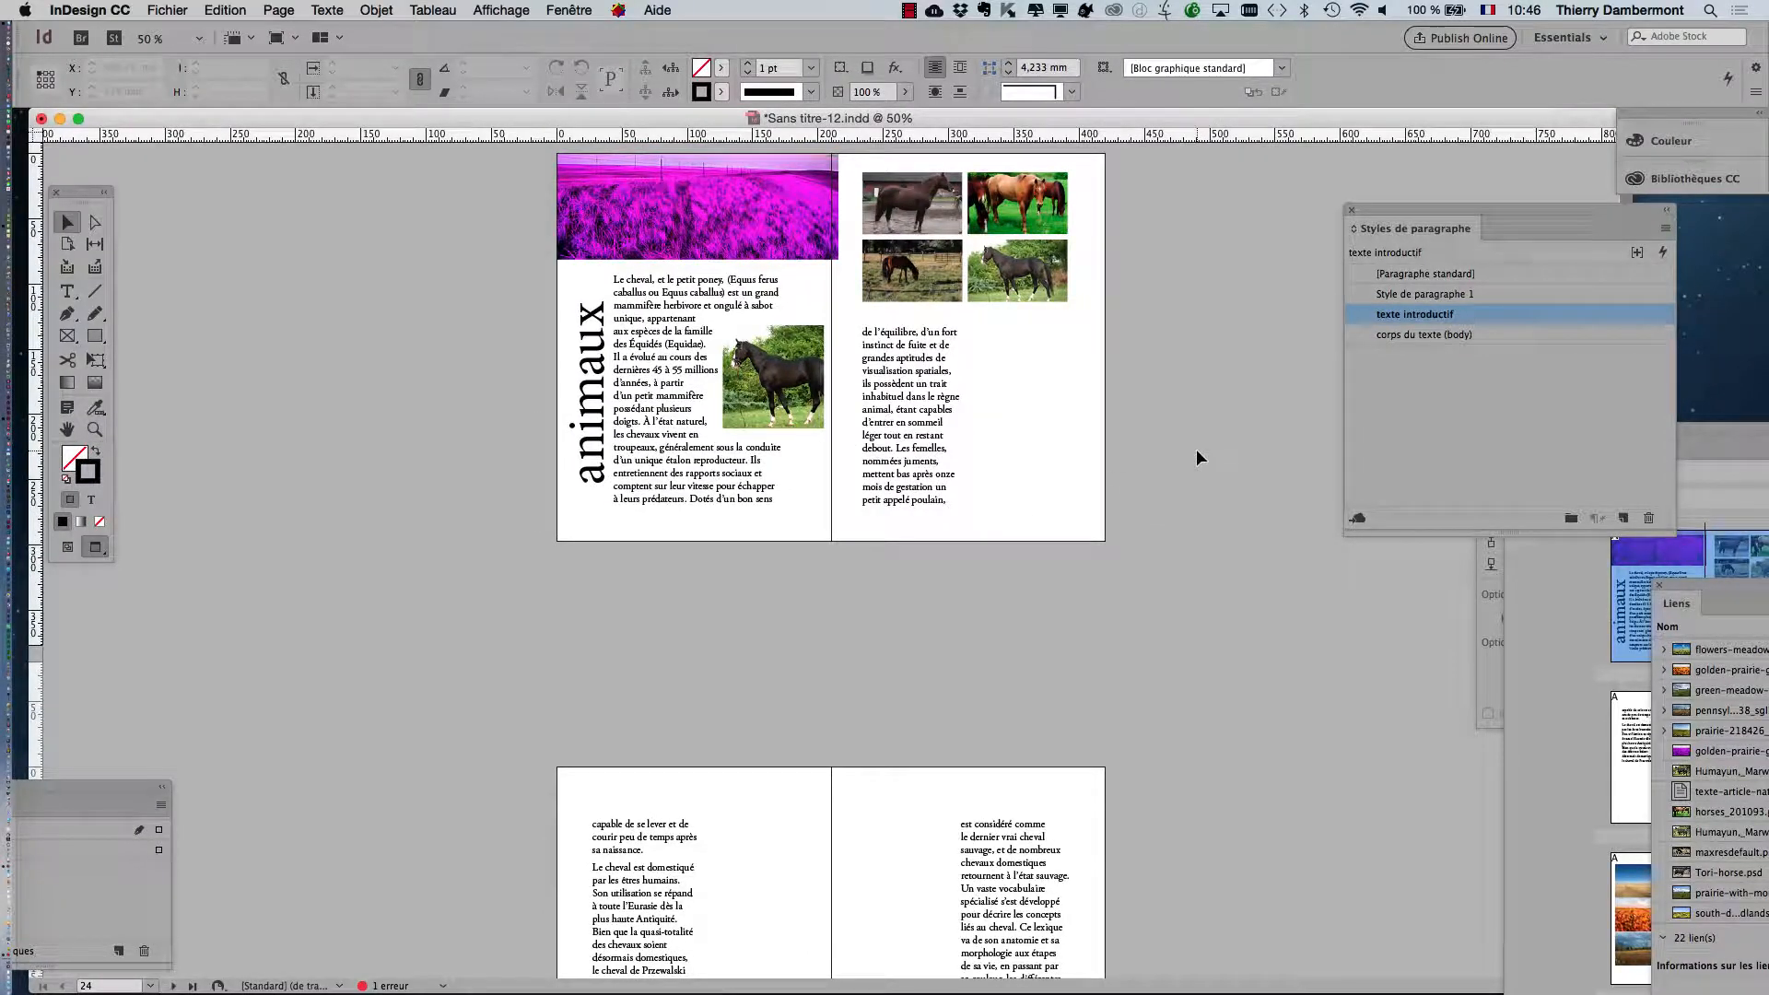
Resize the text frame below the four horse photos to span both photo columns at about 62.5 mm high
click(928, 430)
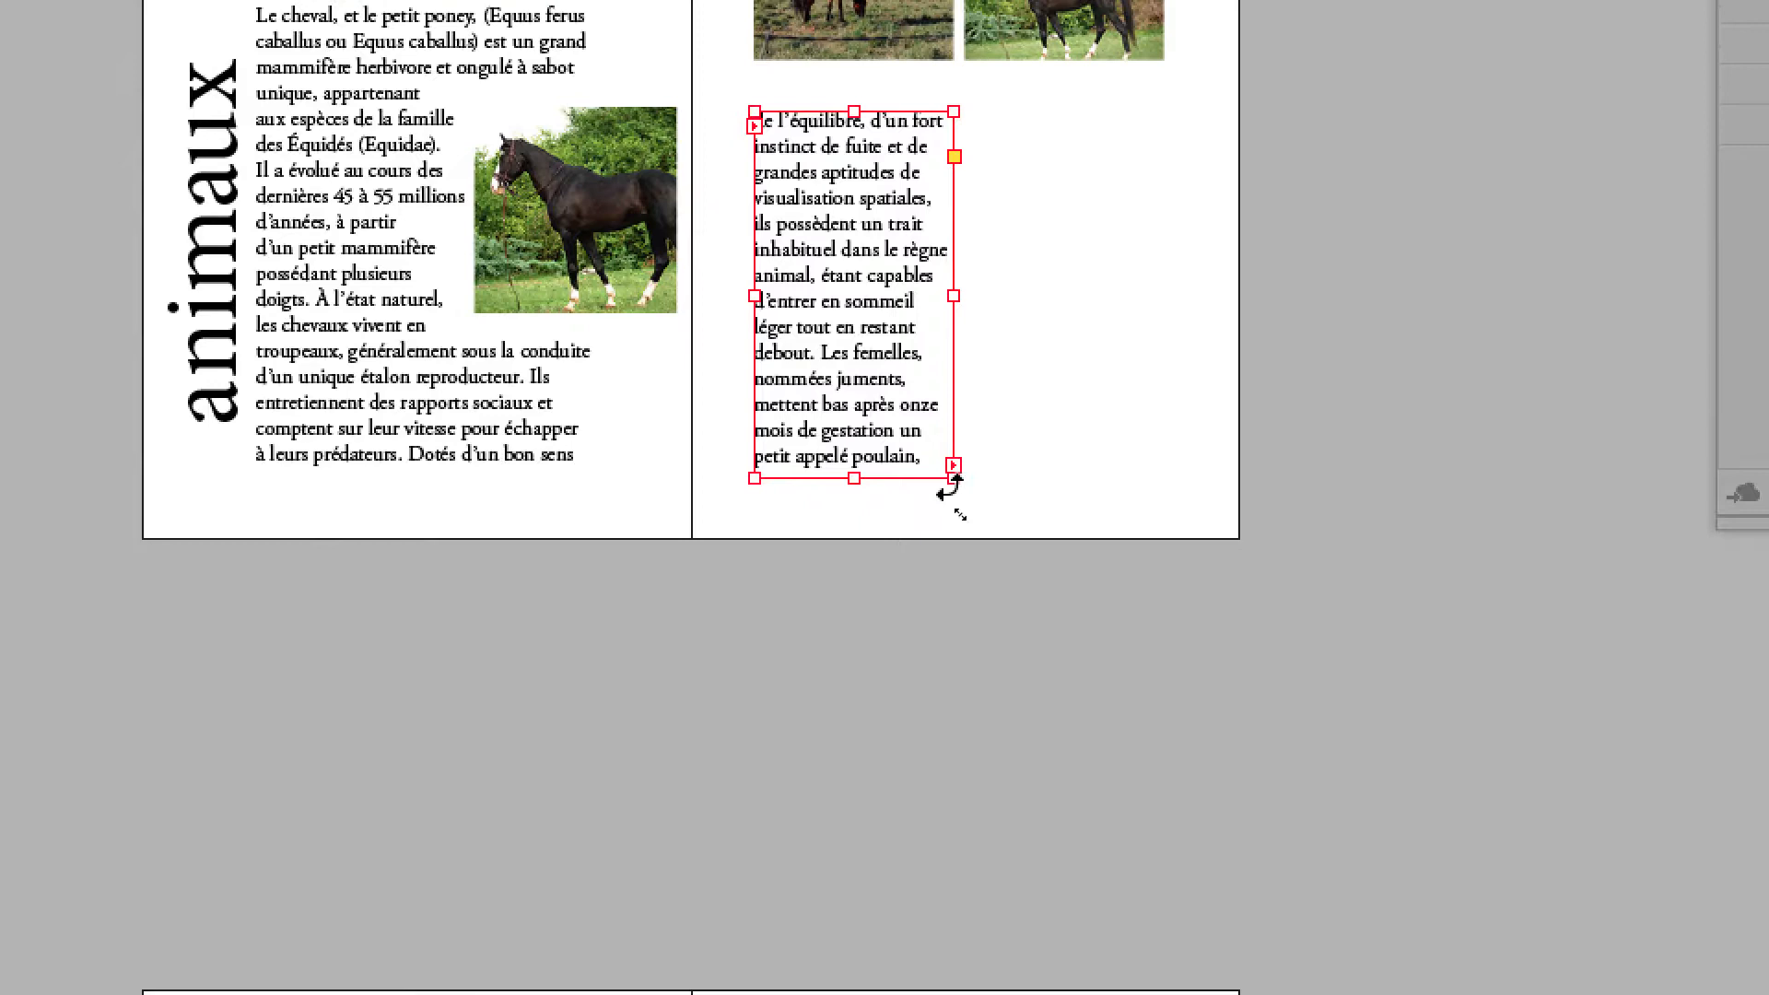
drag(954, 478, 1174, 278)
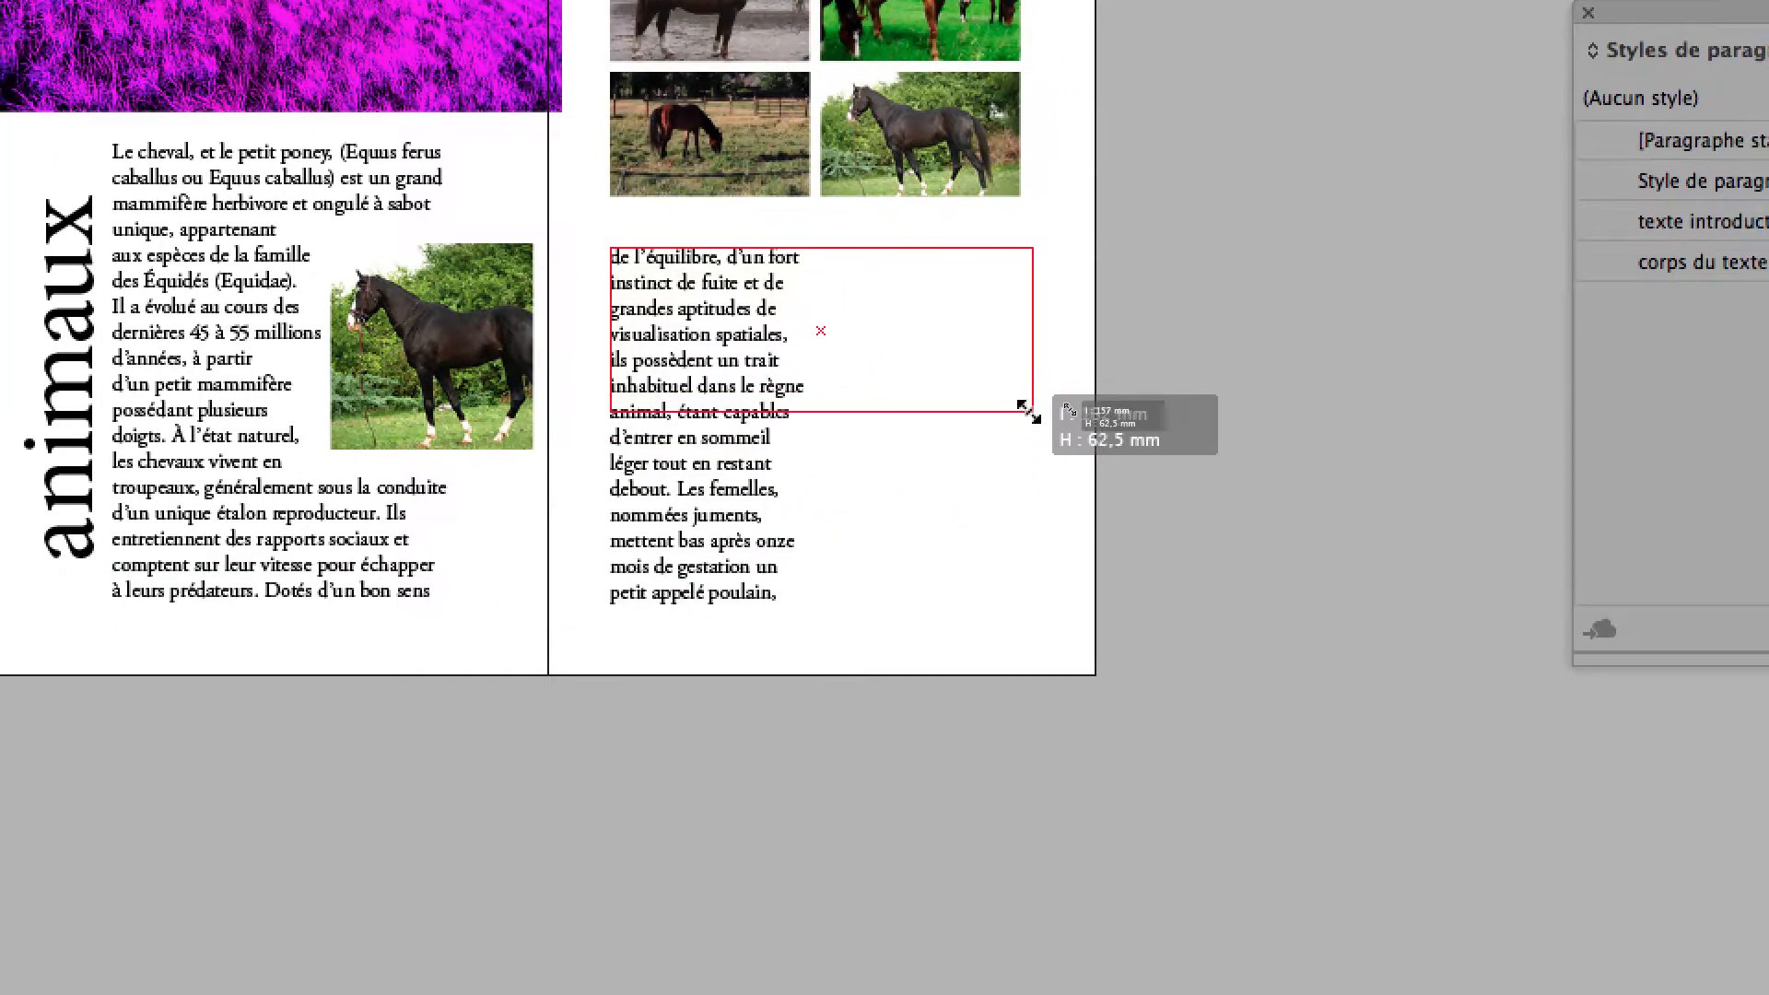
drag(1029, 412, 1020, 410)
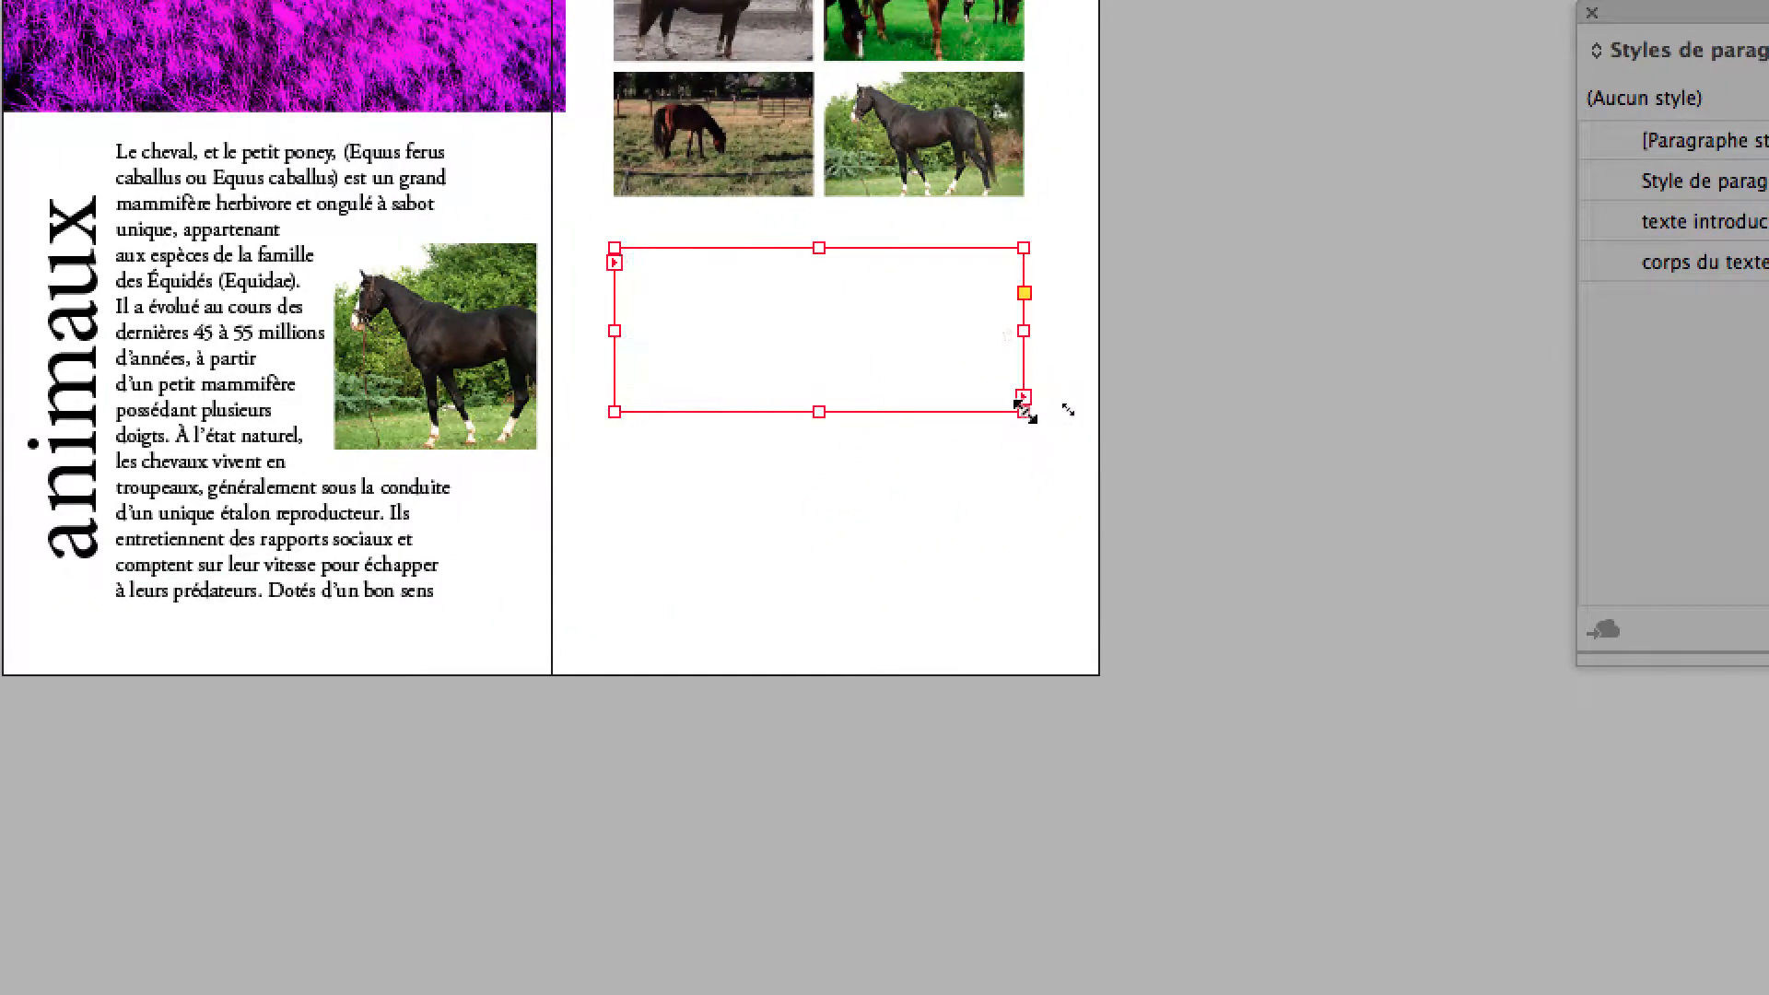
click(1174, 436)
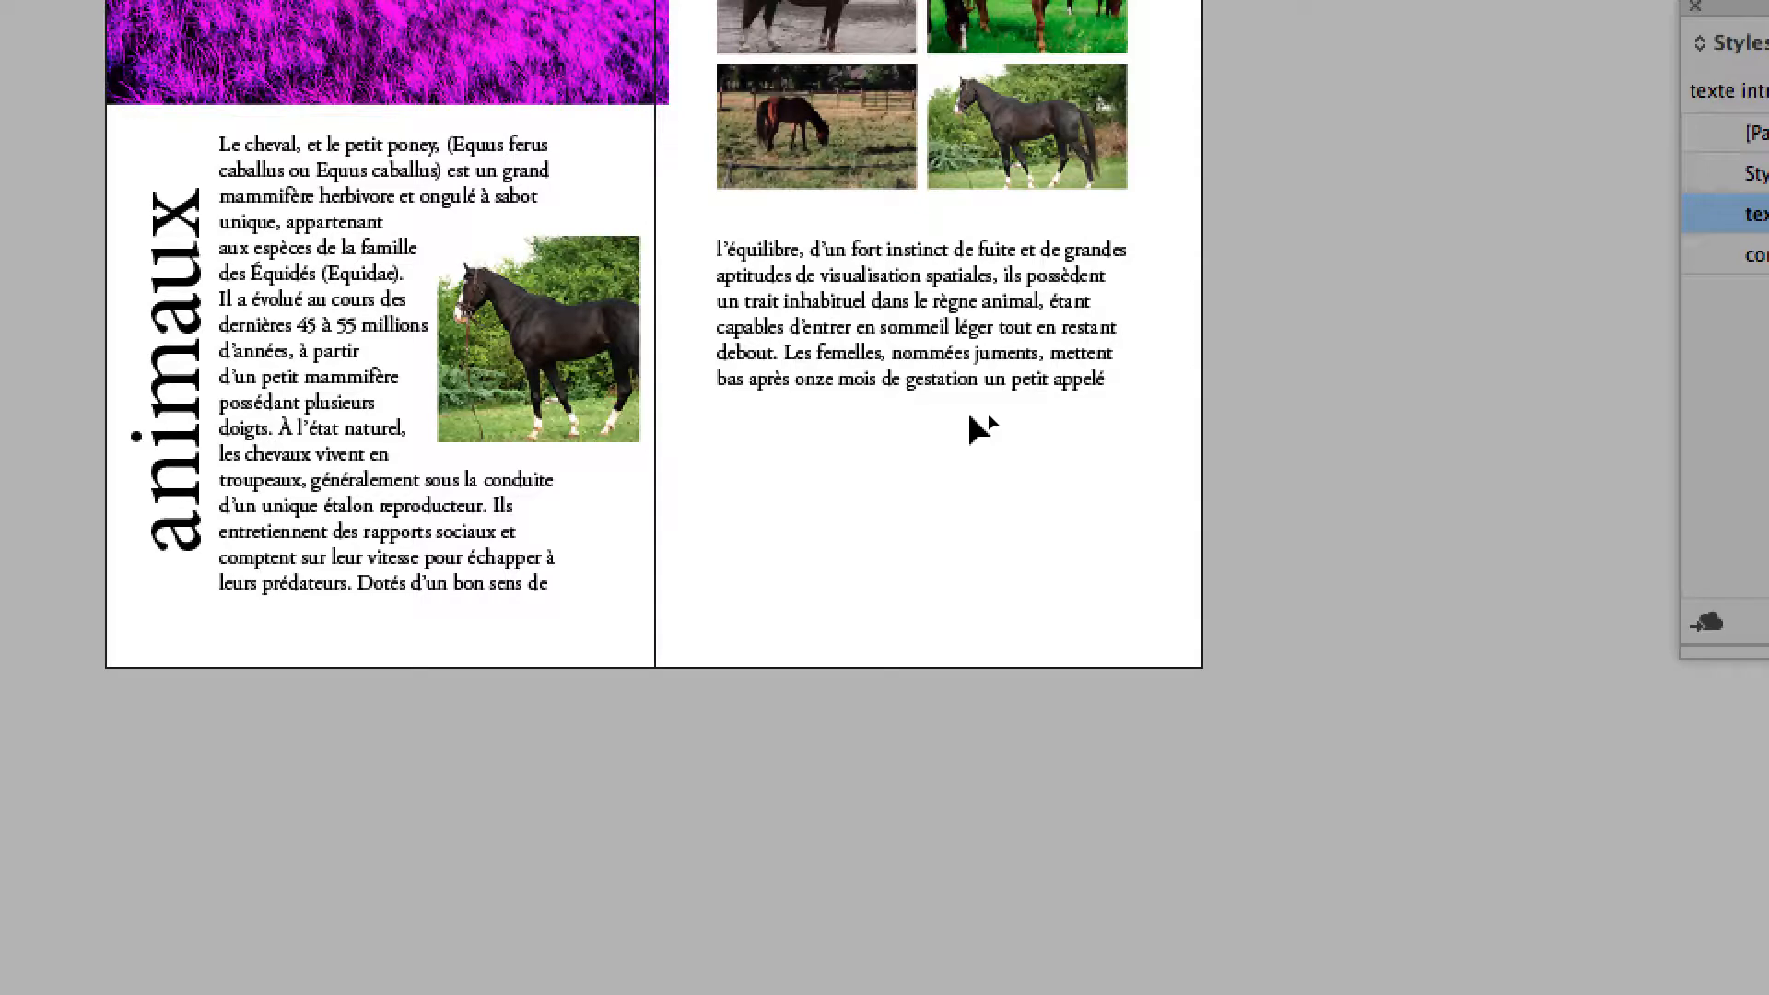
click(963, 302)
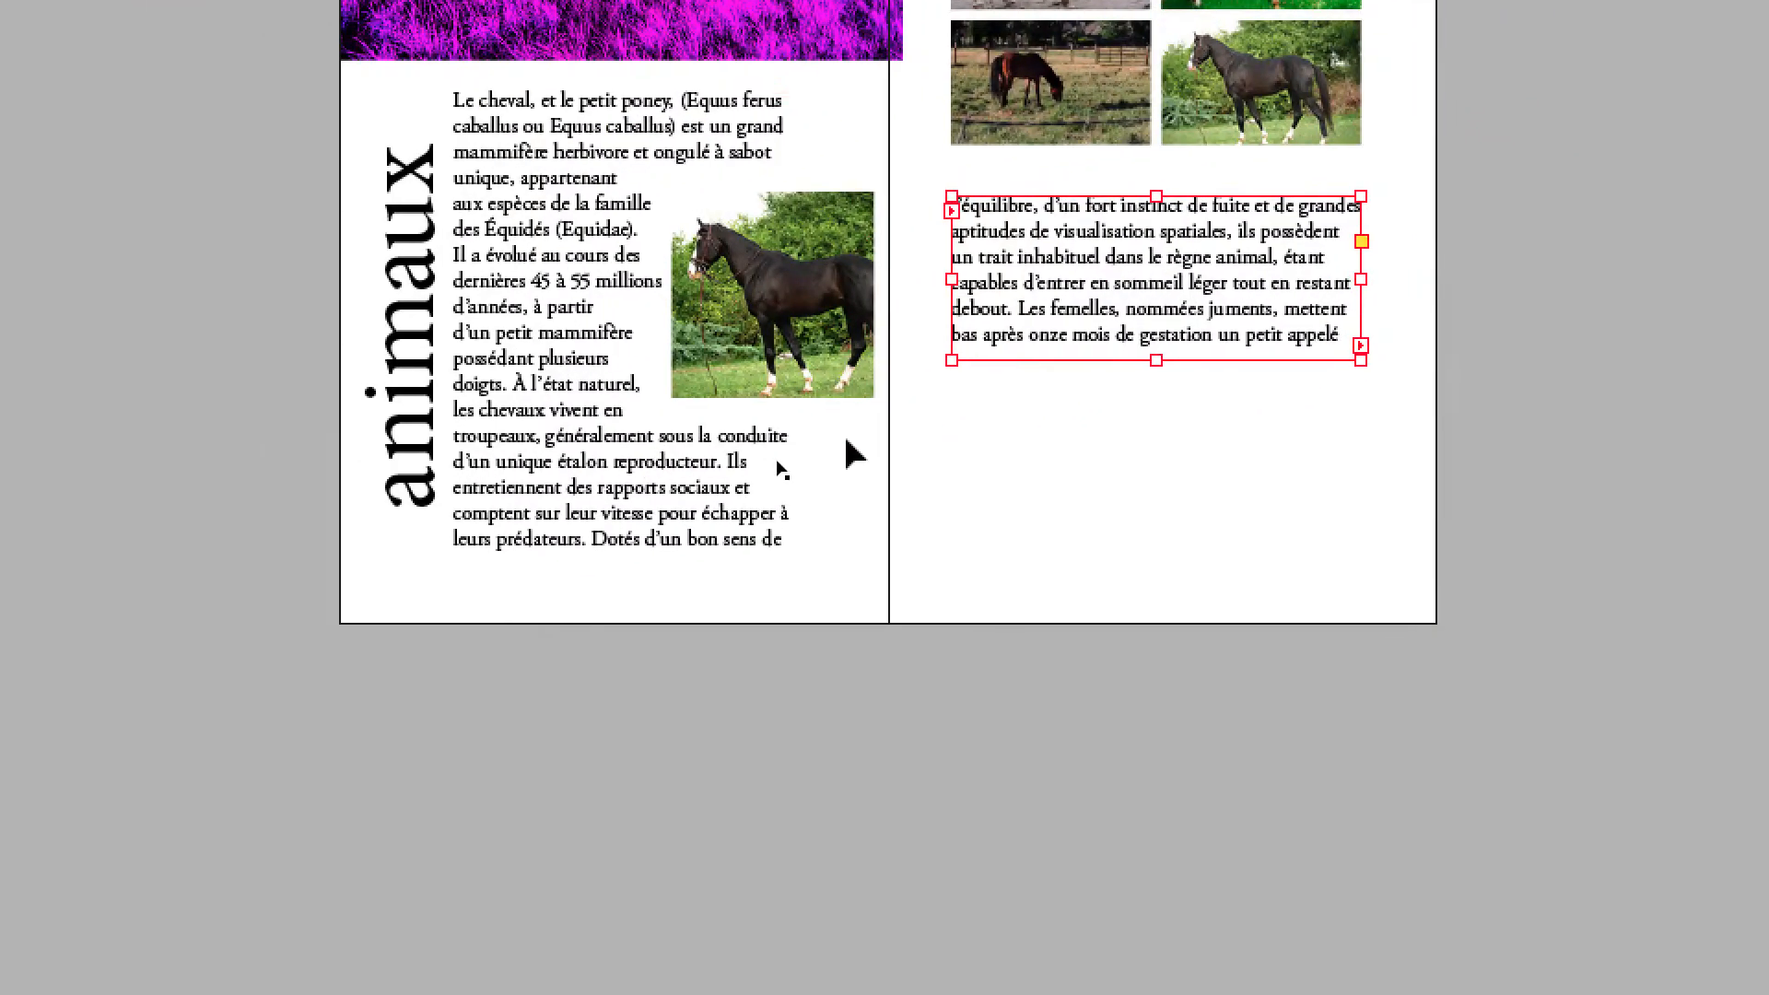
click(935, 656)
click(894, 467)
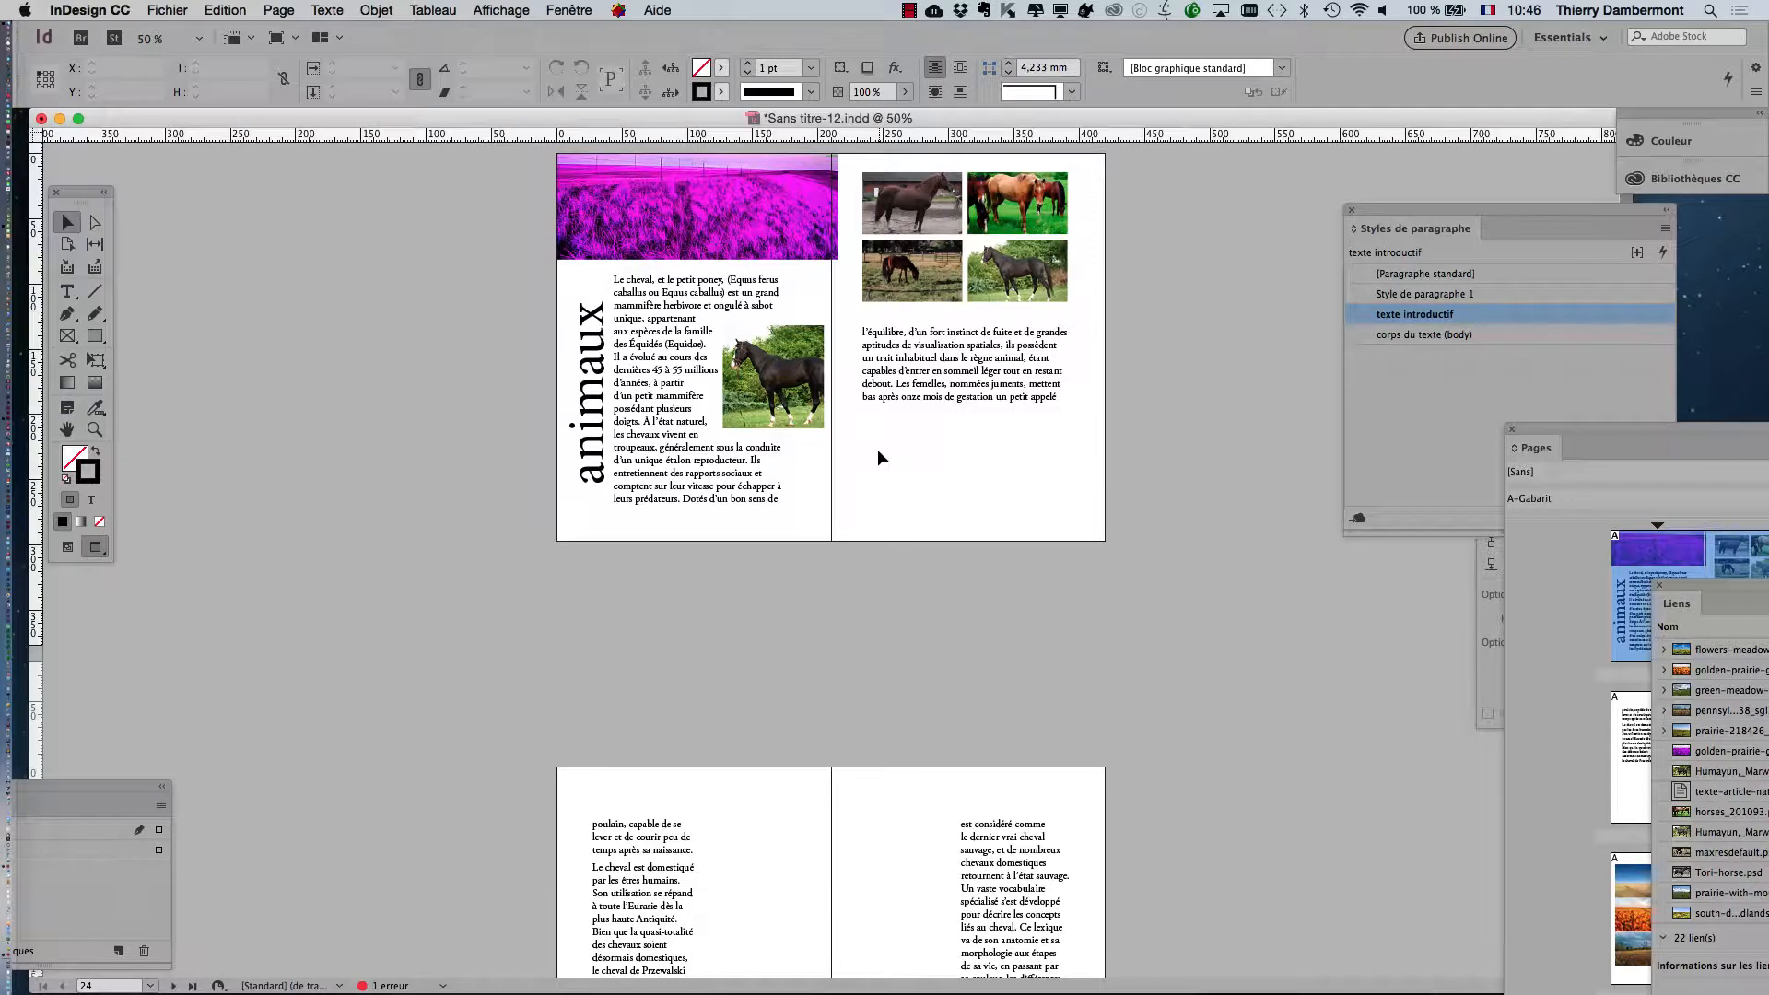
scroll(1059, 507, up, 3)
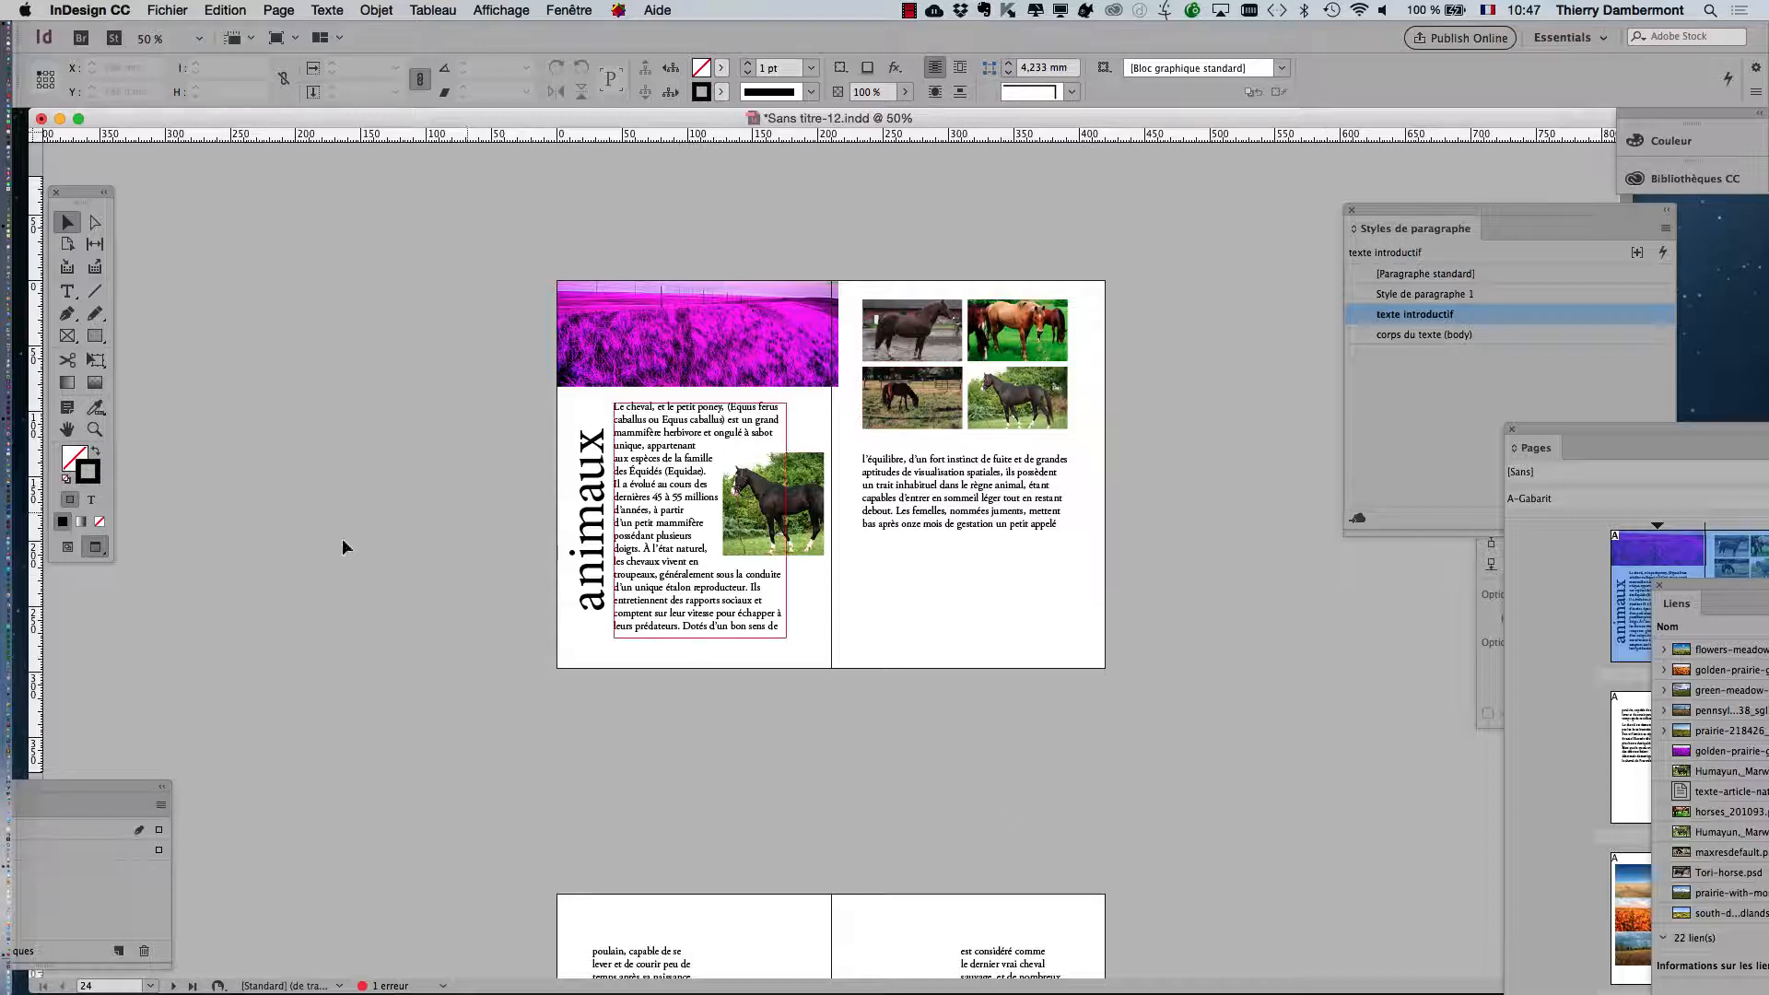
Show the frame edges and margins in Normal screen mode, and move the floating tool palette closer to the spread
click(69, 549)
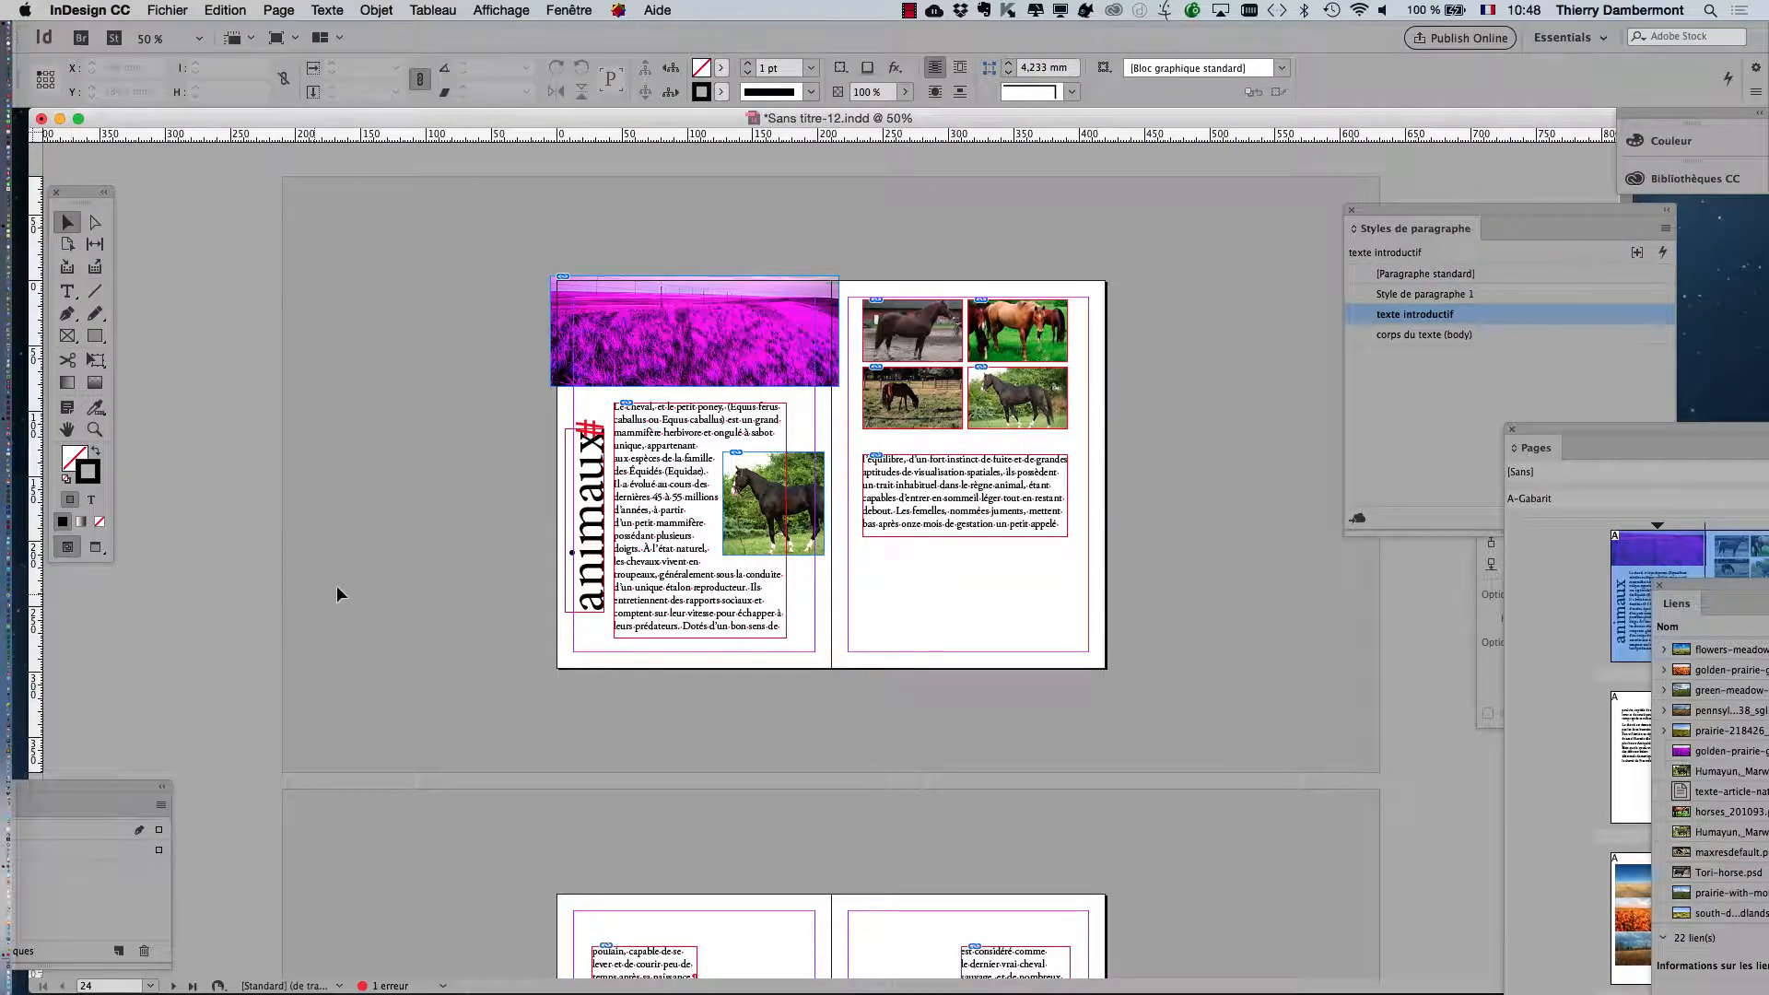
drag(80, 192, 443, 269)
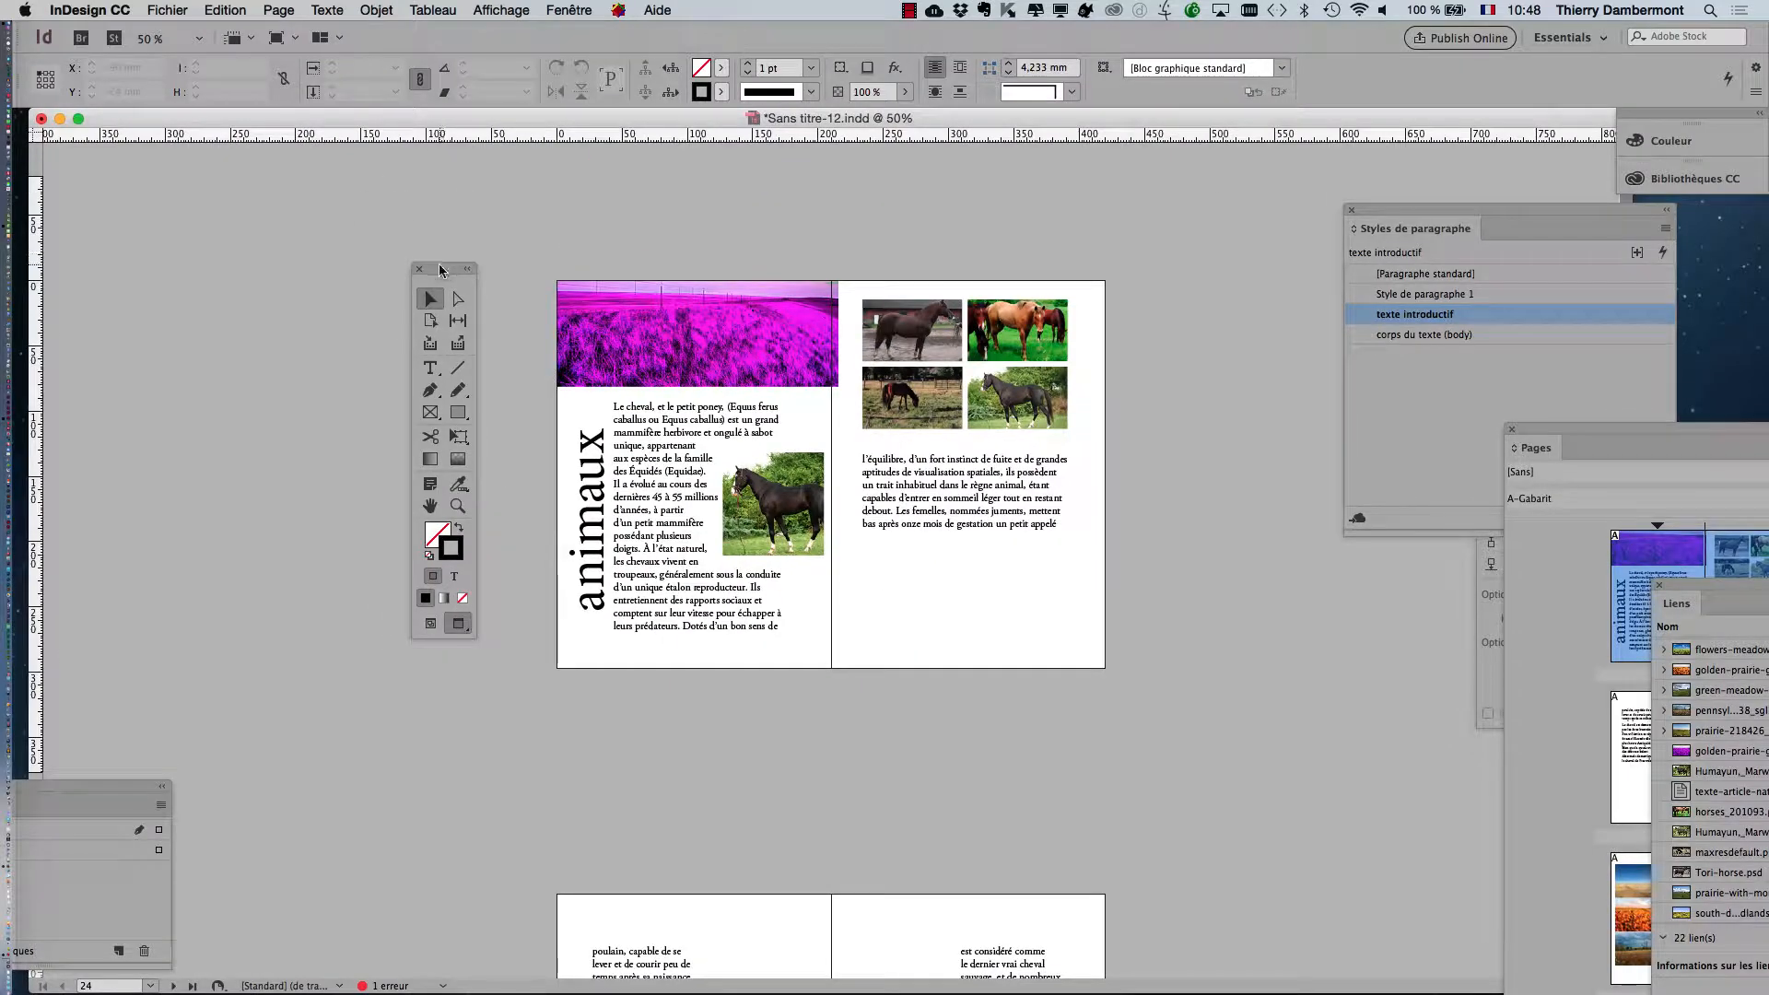
drag(440, 270, 151, 246)
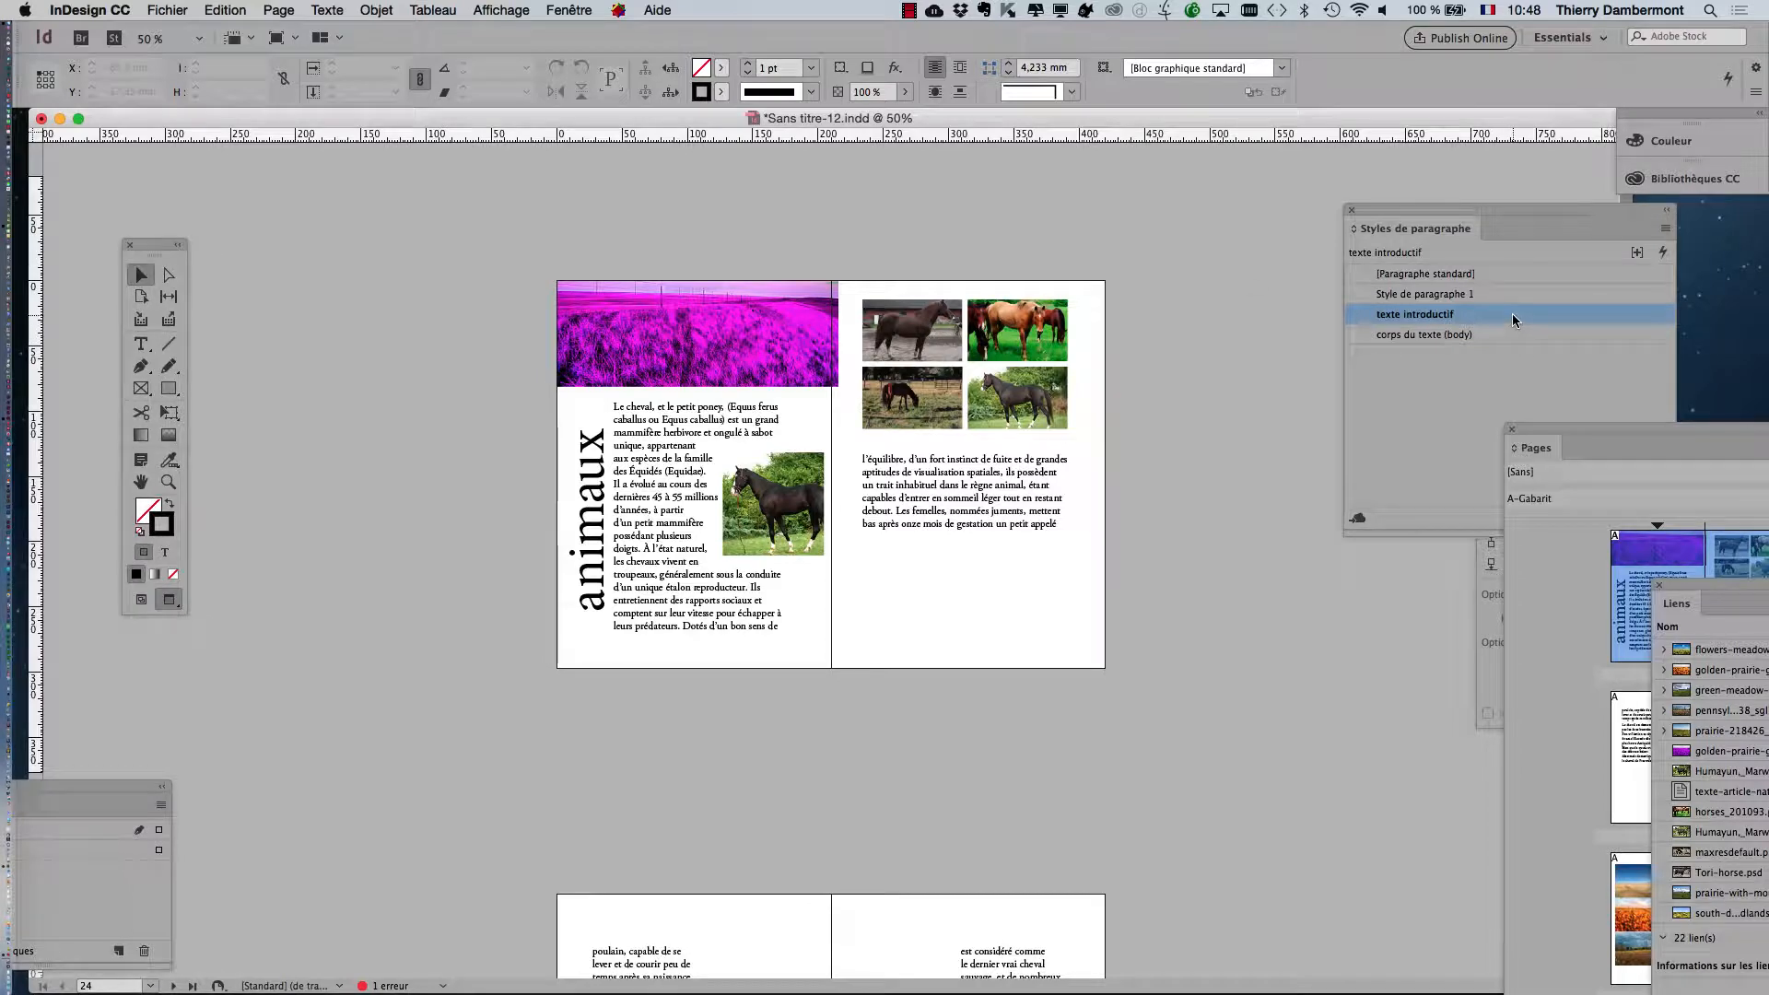
Open the indent and spacing options of the "texte introductif" paragraph style, and move the dialog clear of the spread
click(1512, 319)
double_click(1528, 313)
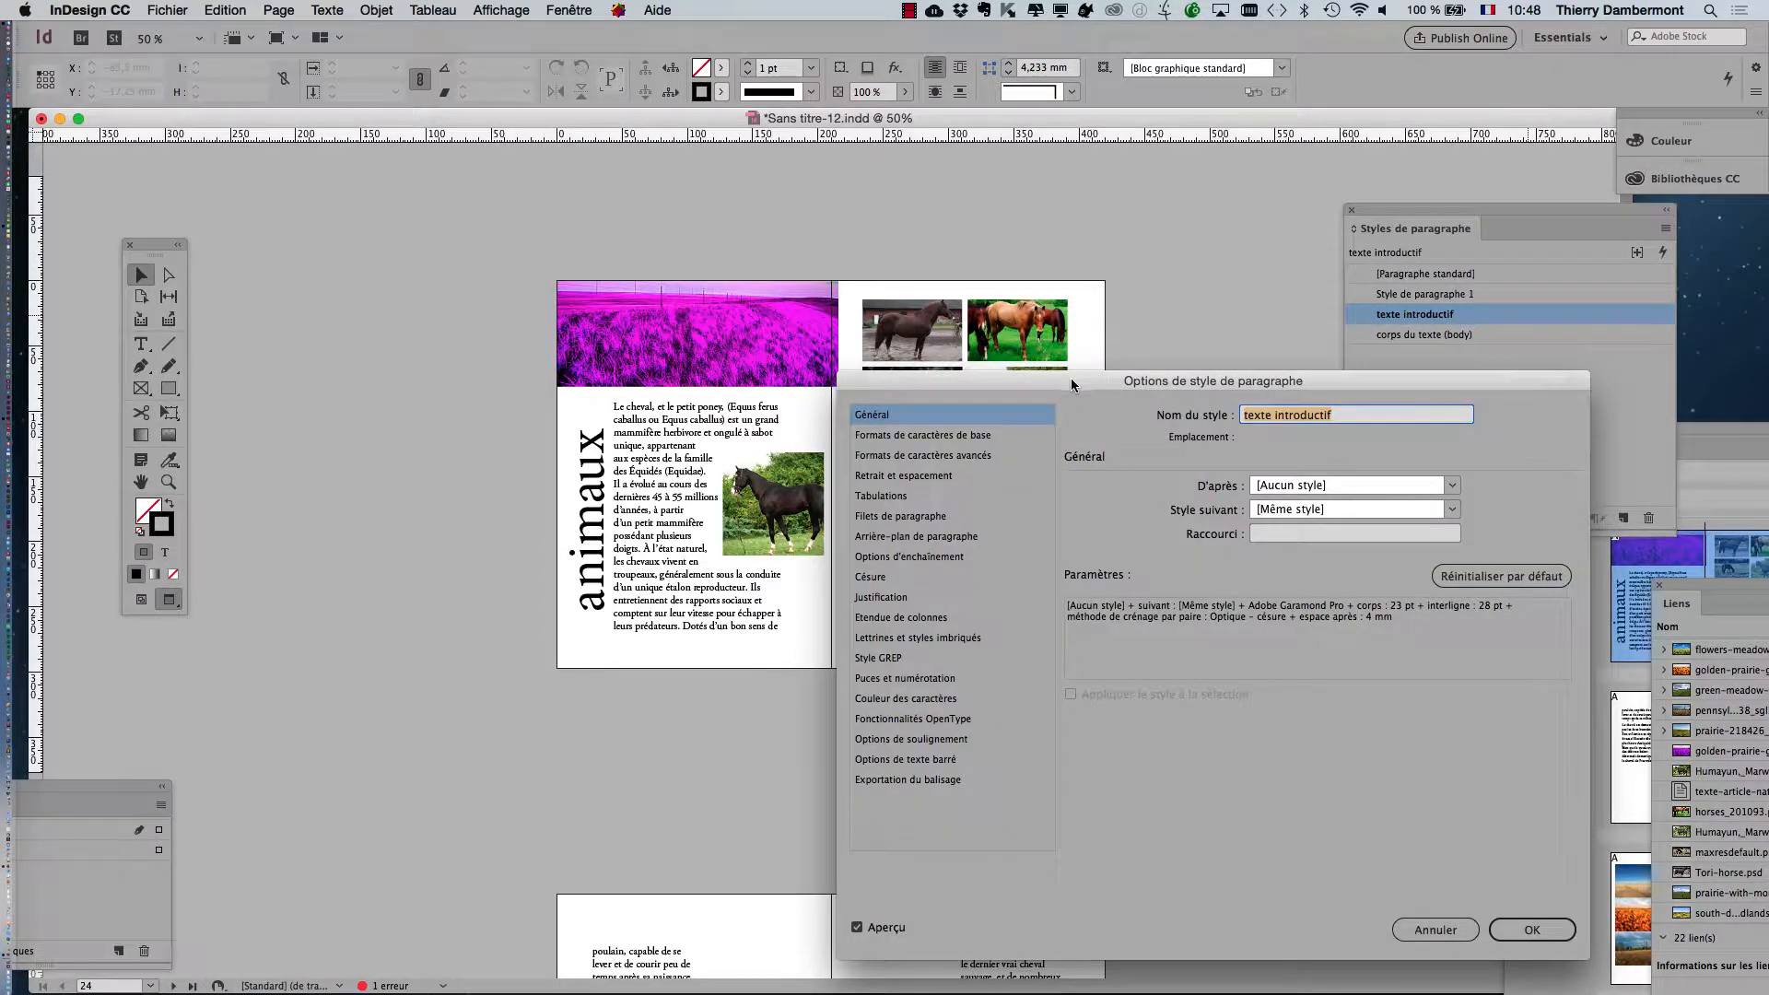
drag(1070, 378, 1340, 227)
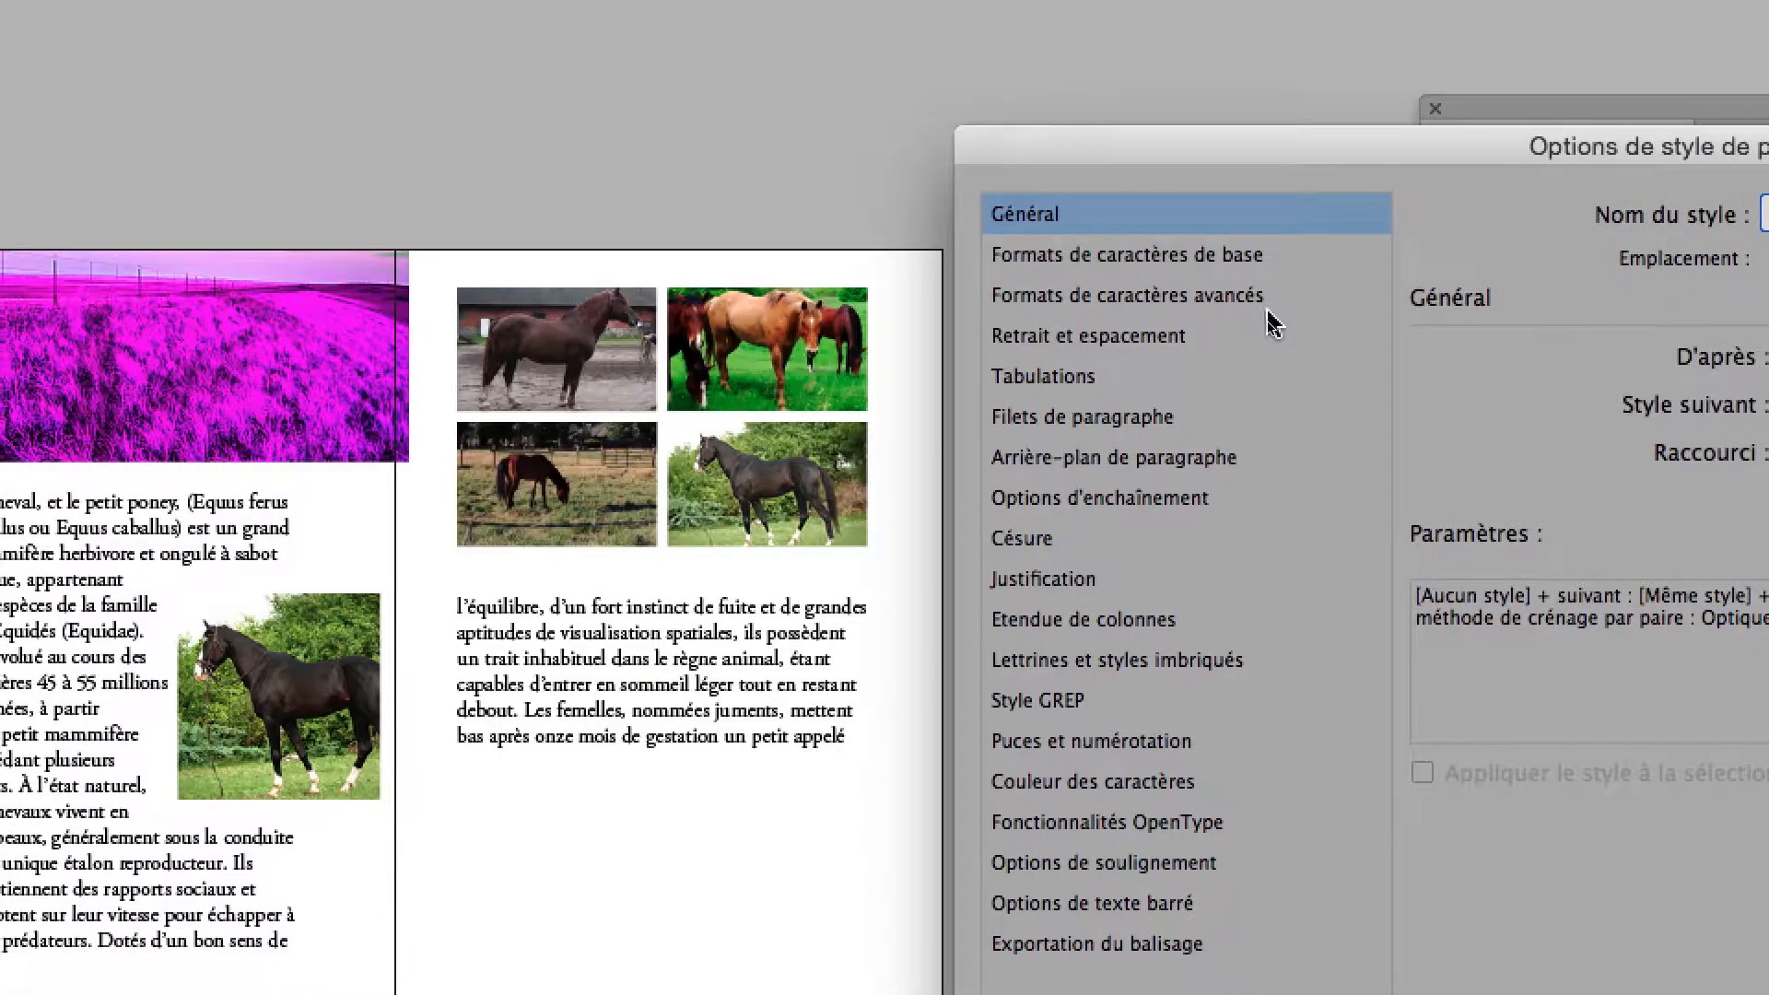
click(1270, 326)
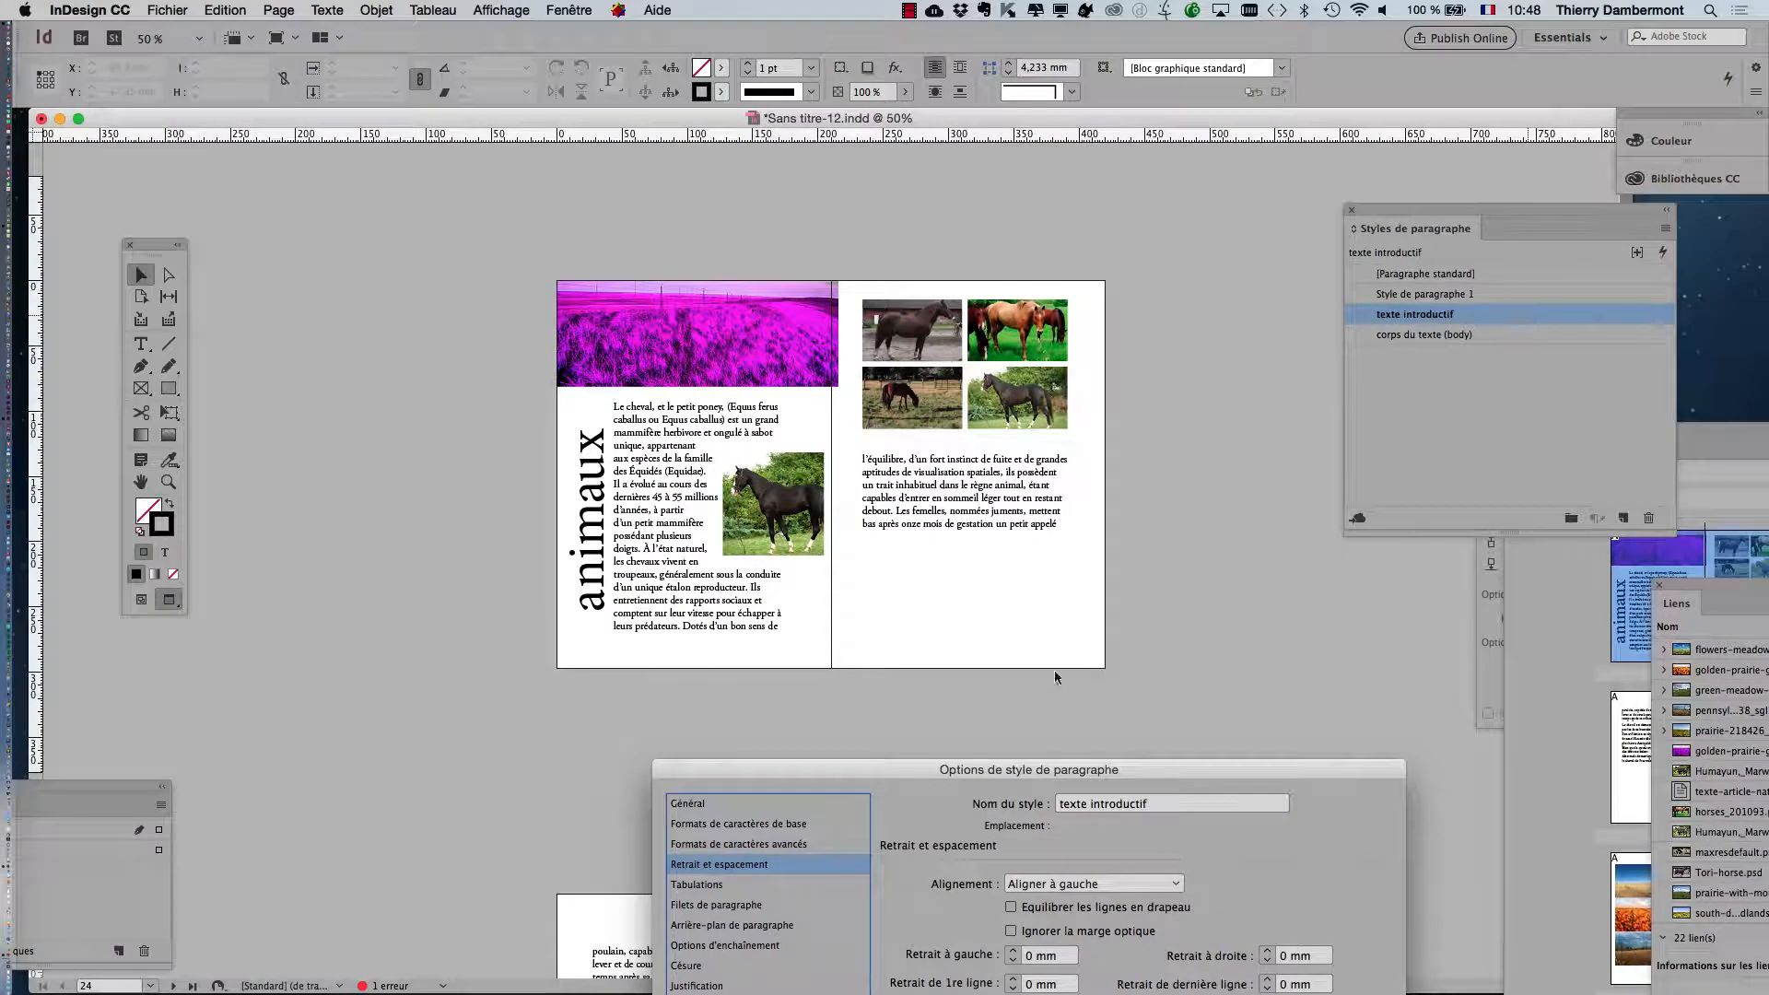
drag(786, 736, 549, 667)
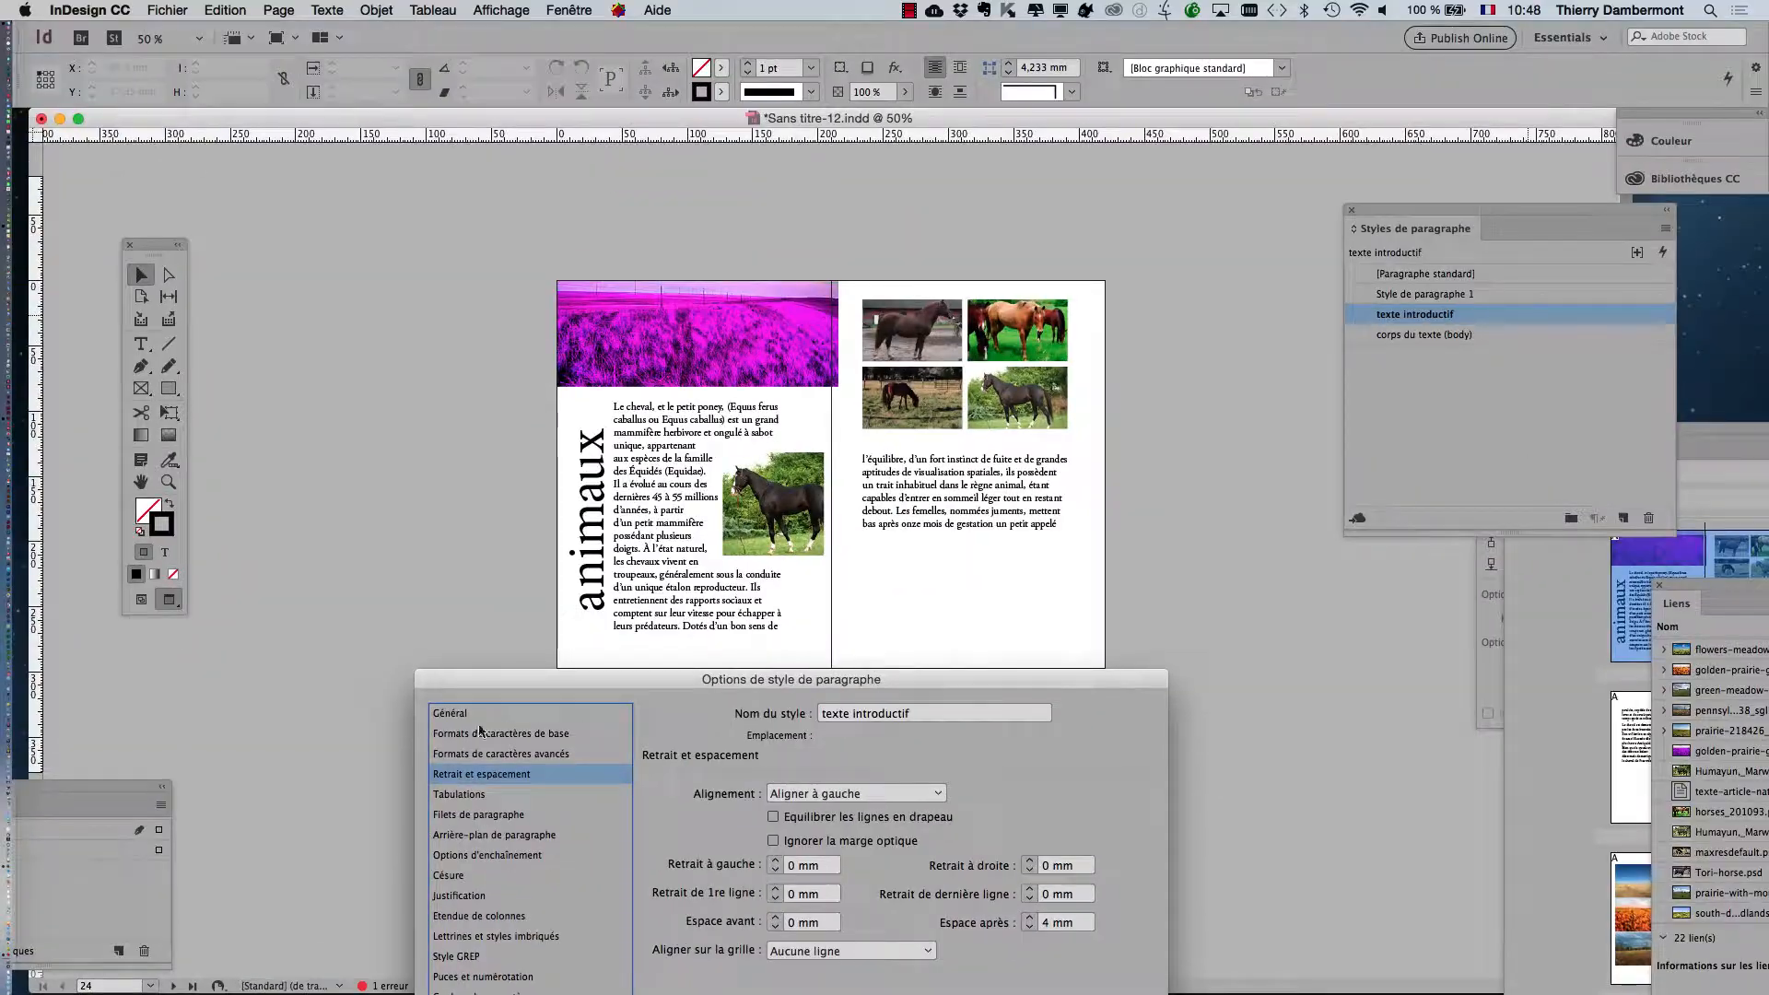
drag(481, 679, 1157, 236)
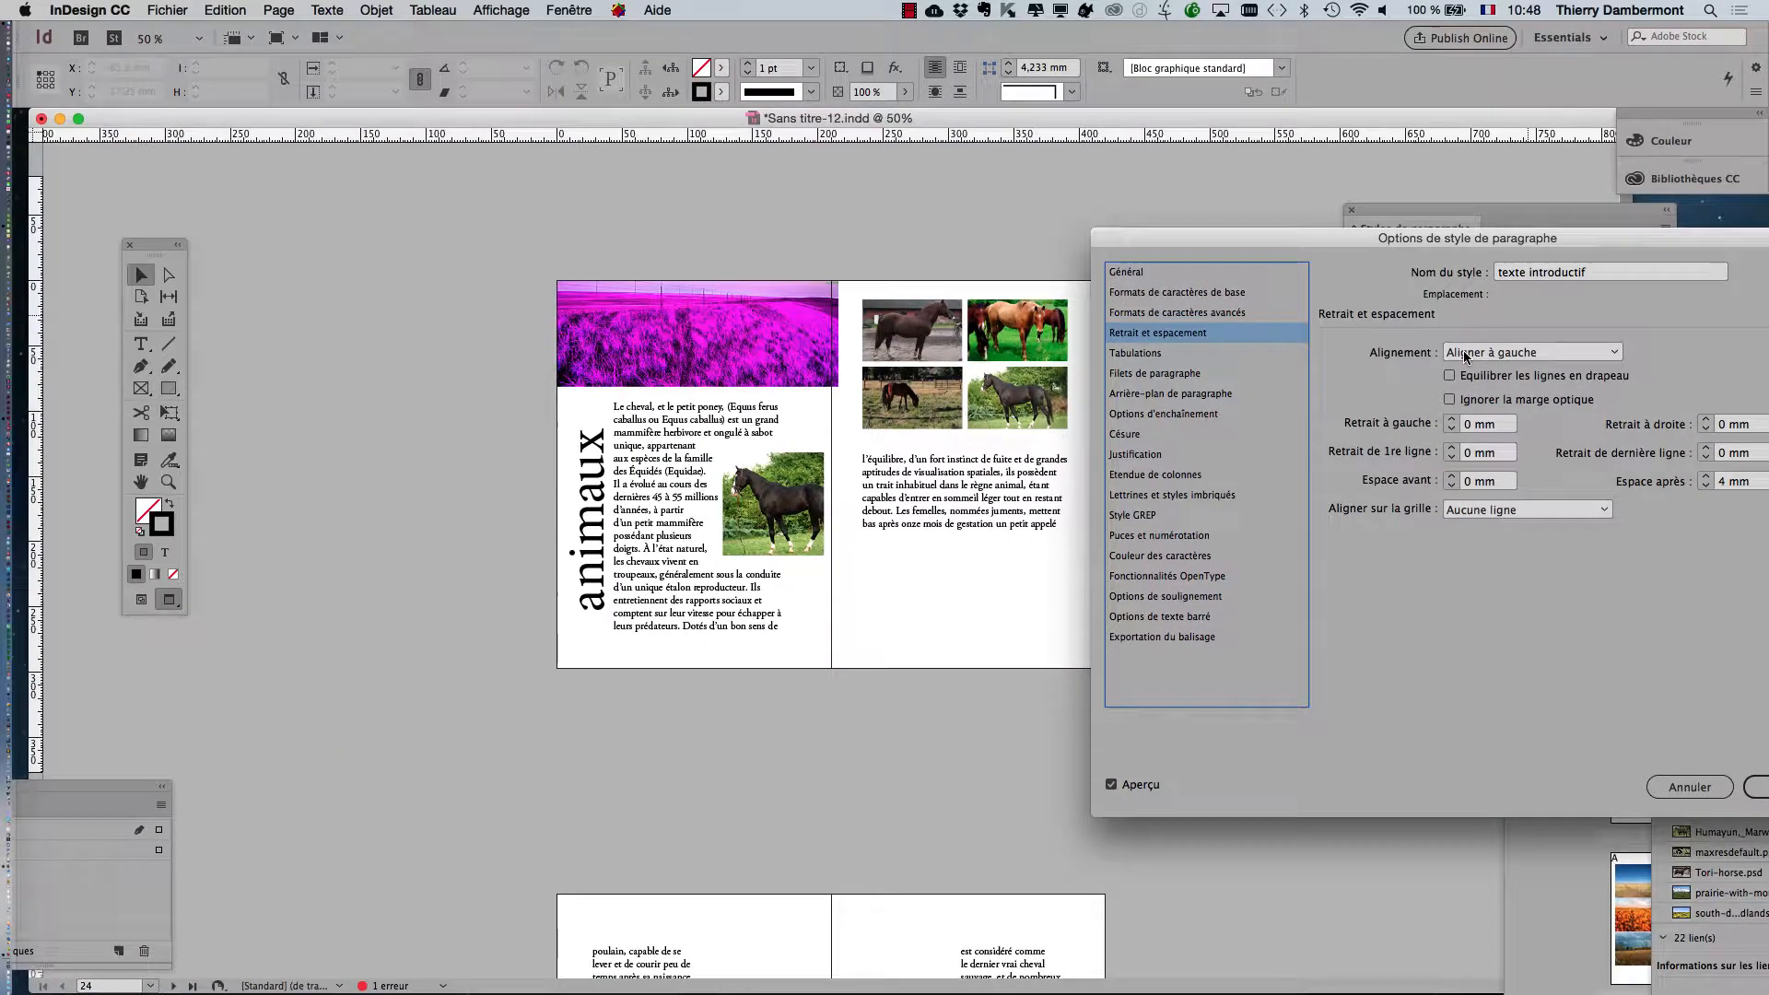
drag(1634, 253, 239, 204)
Set the right indent of the "texte introductif" paragraph style to 15 mm
click(312, 371)
click(311, 372)
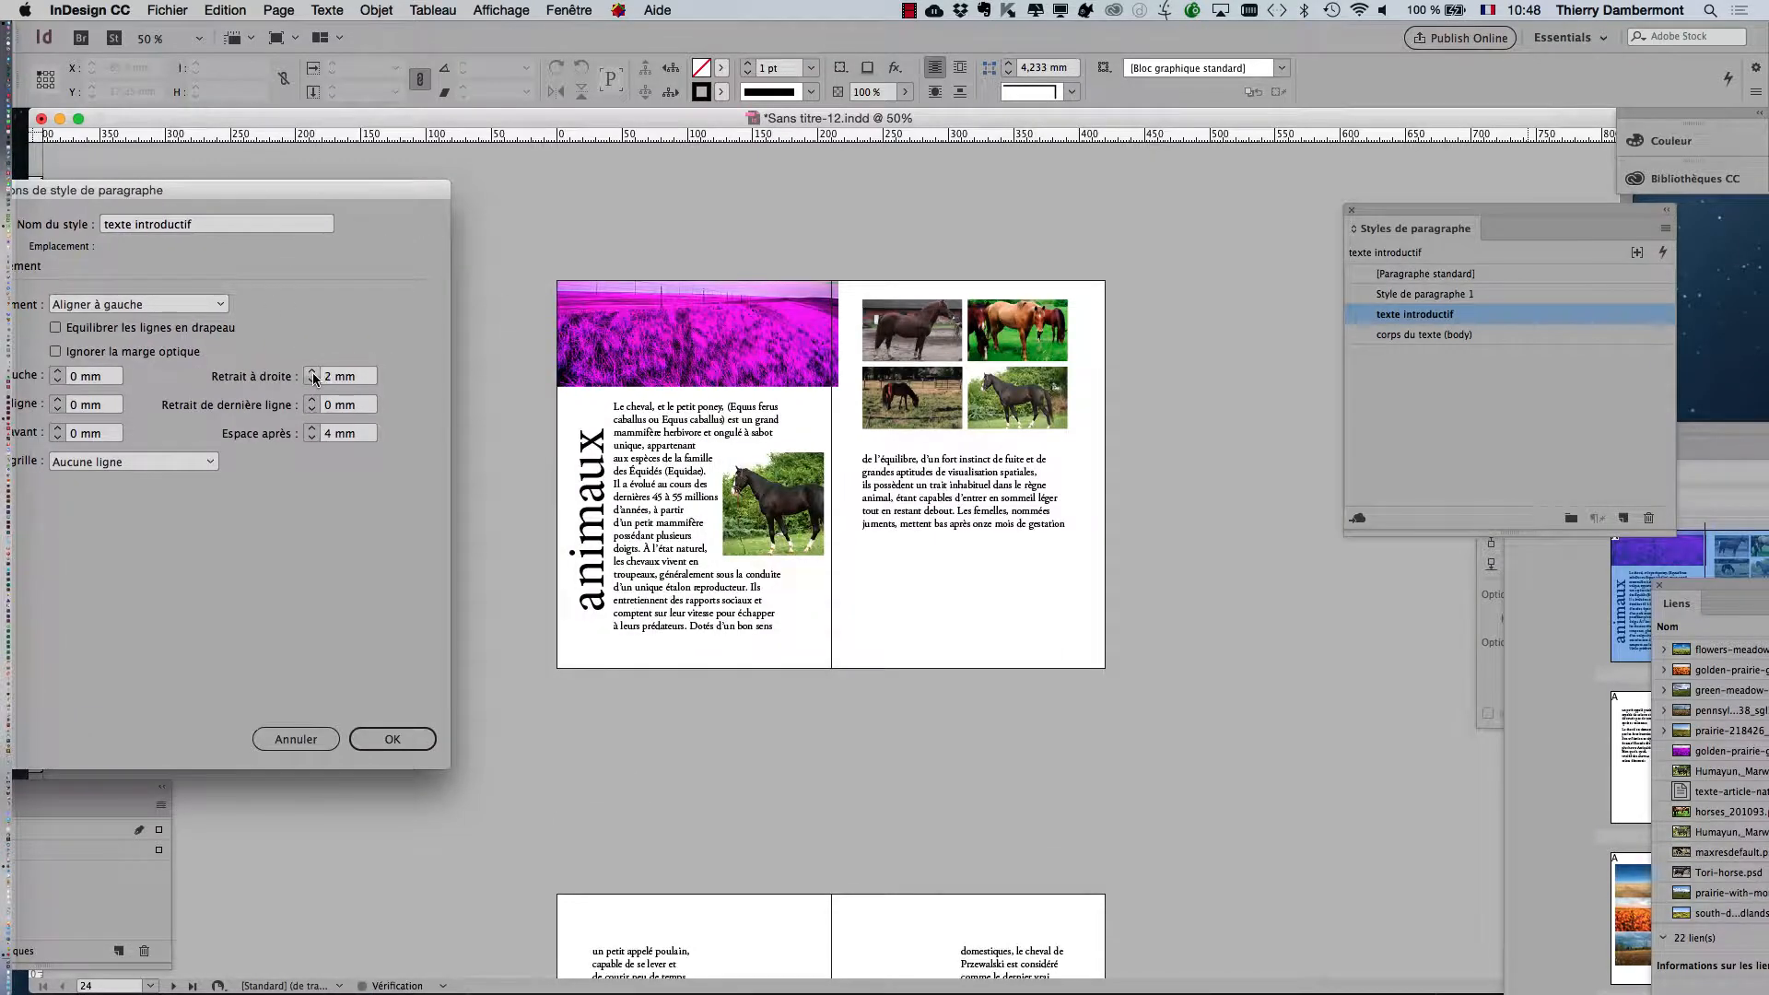
click(313, 372)
click(313, 373)
click(313, 372)
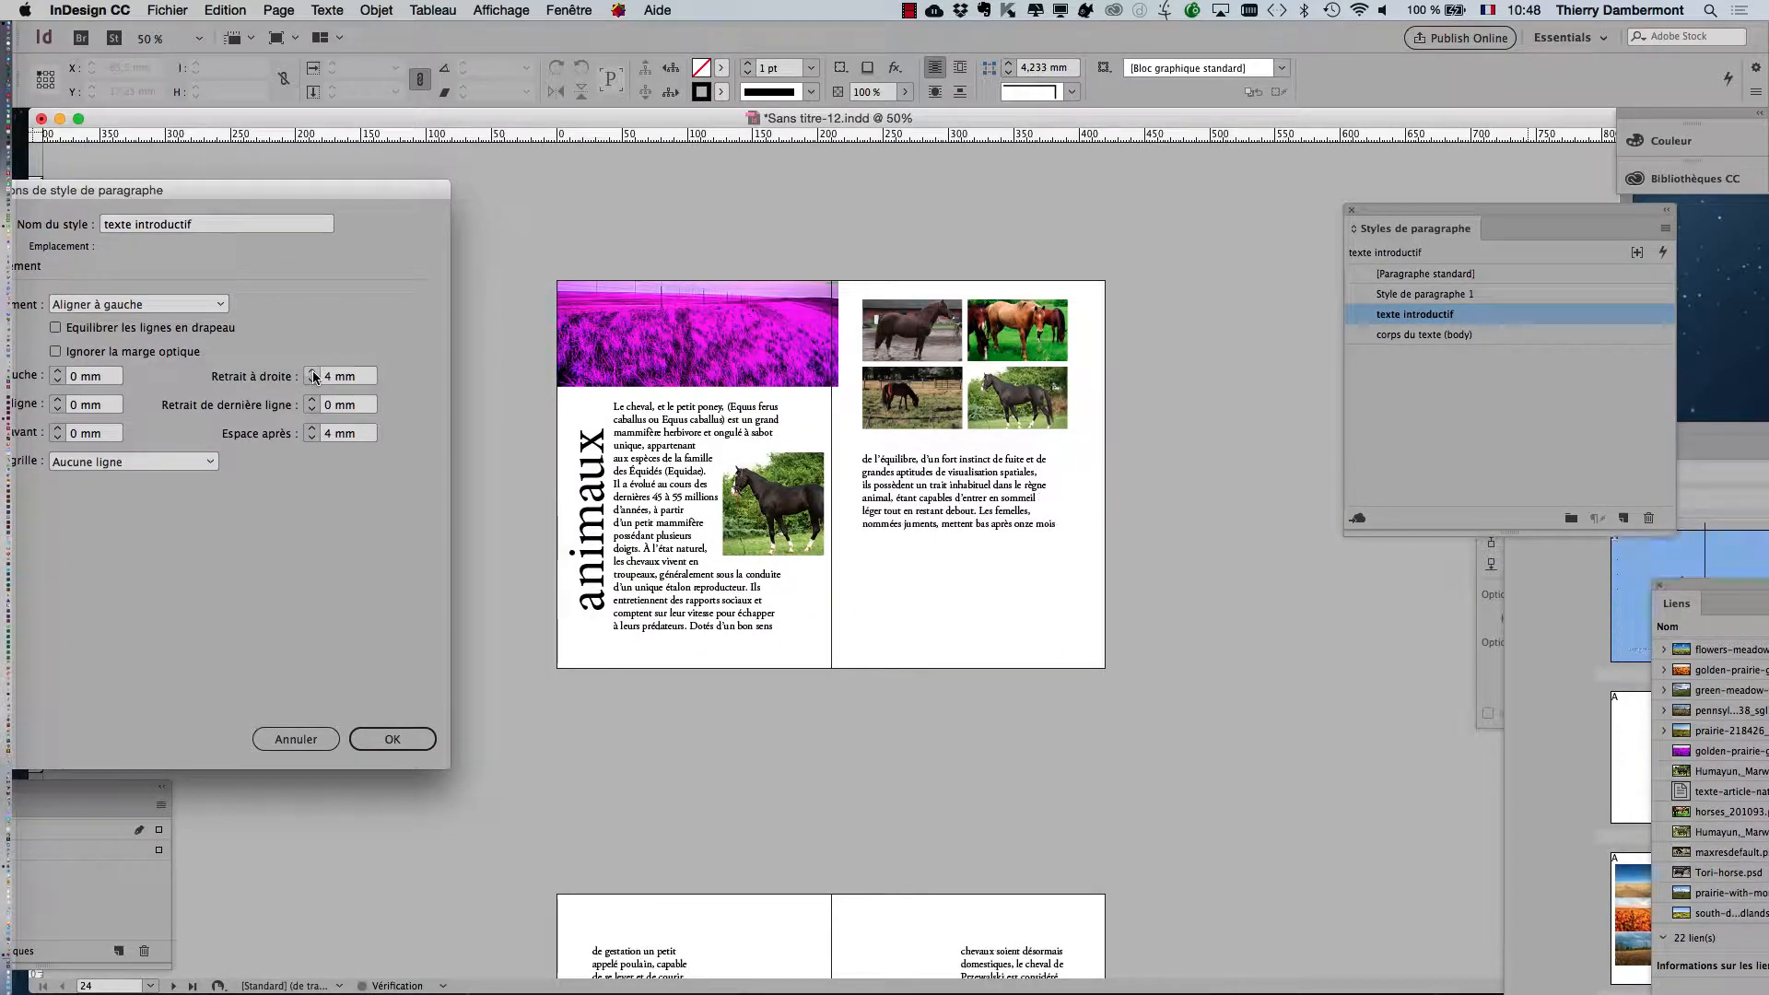
click(313, 373)
click(312, 374)
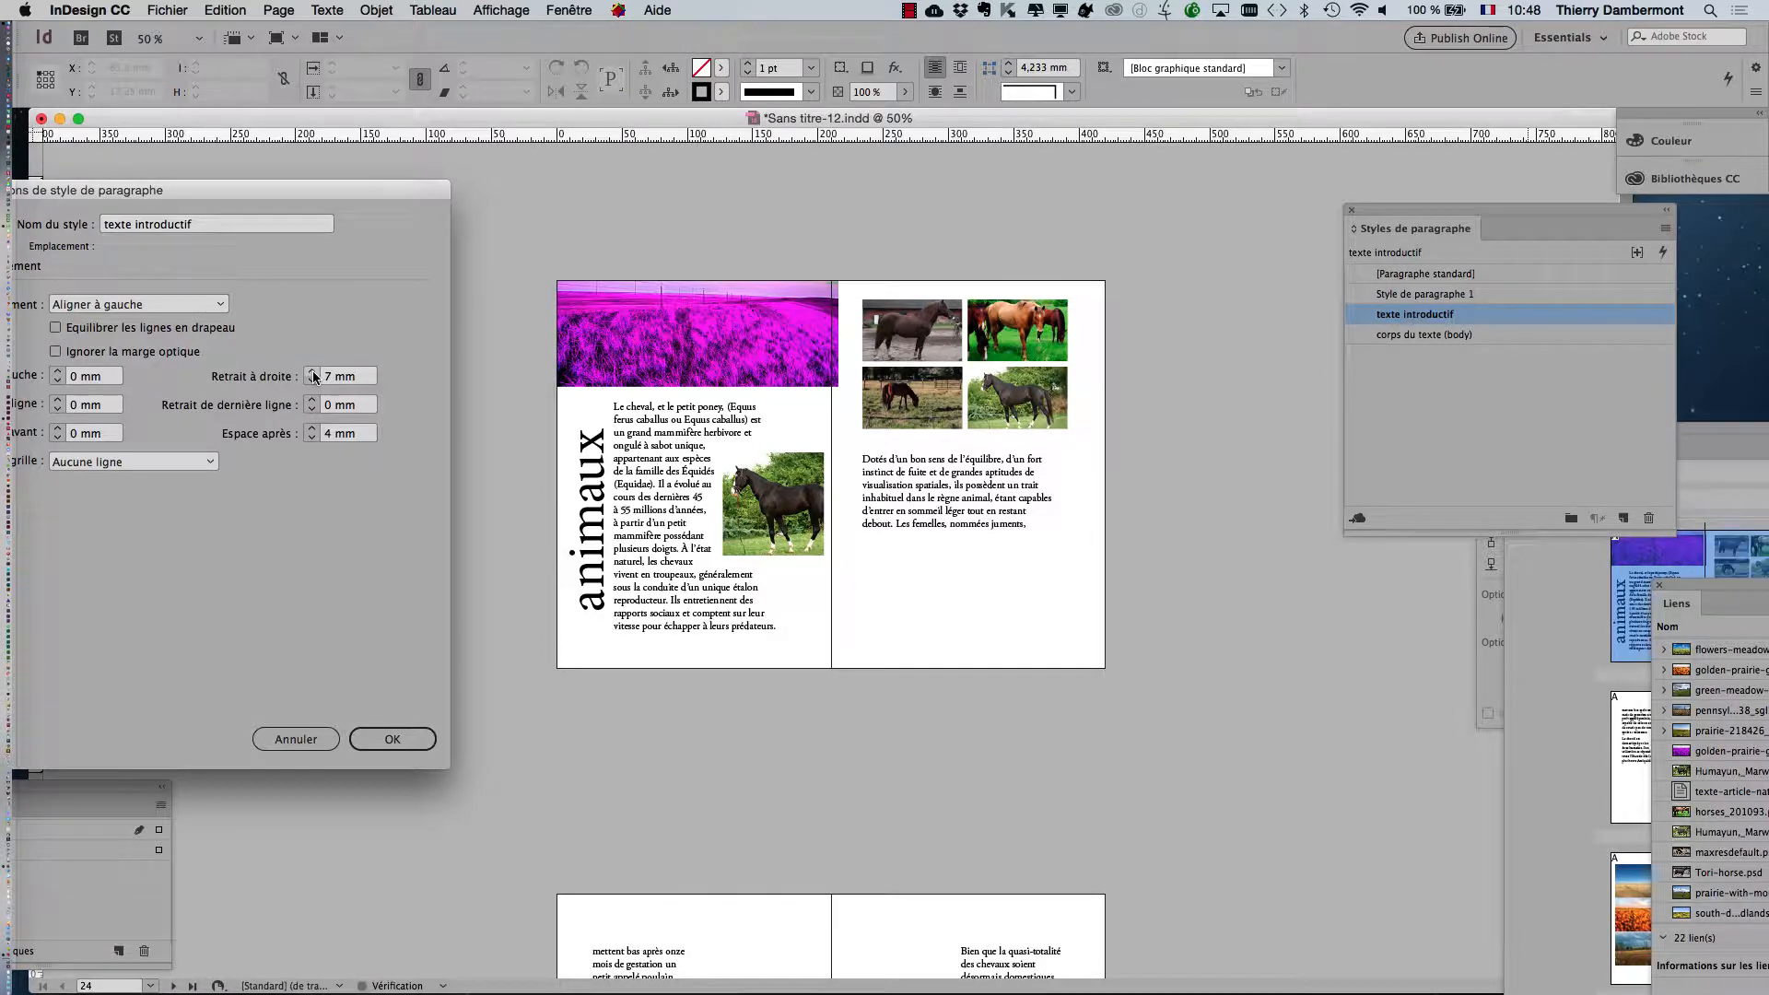
click(314, 372)
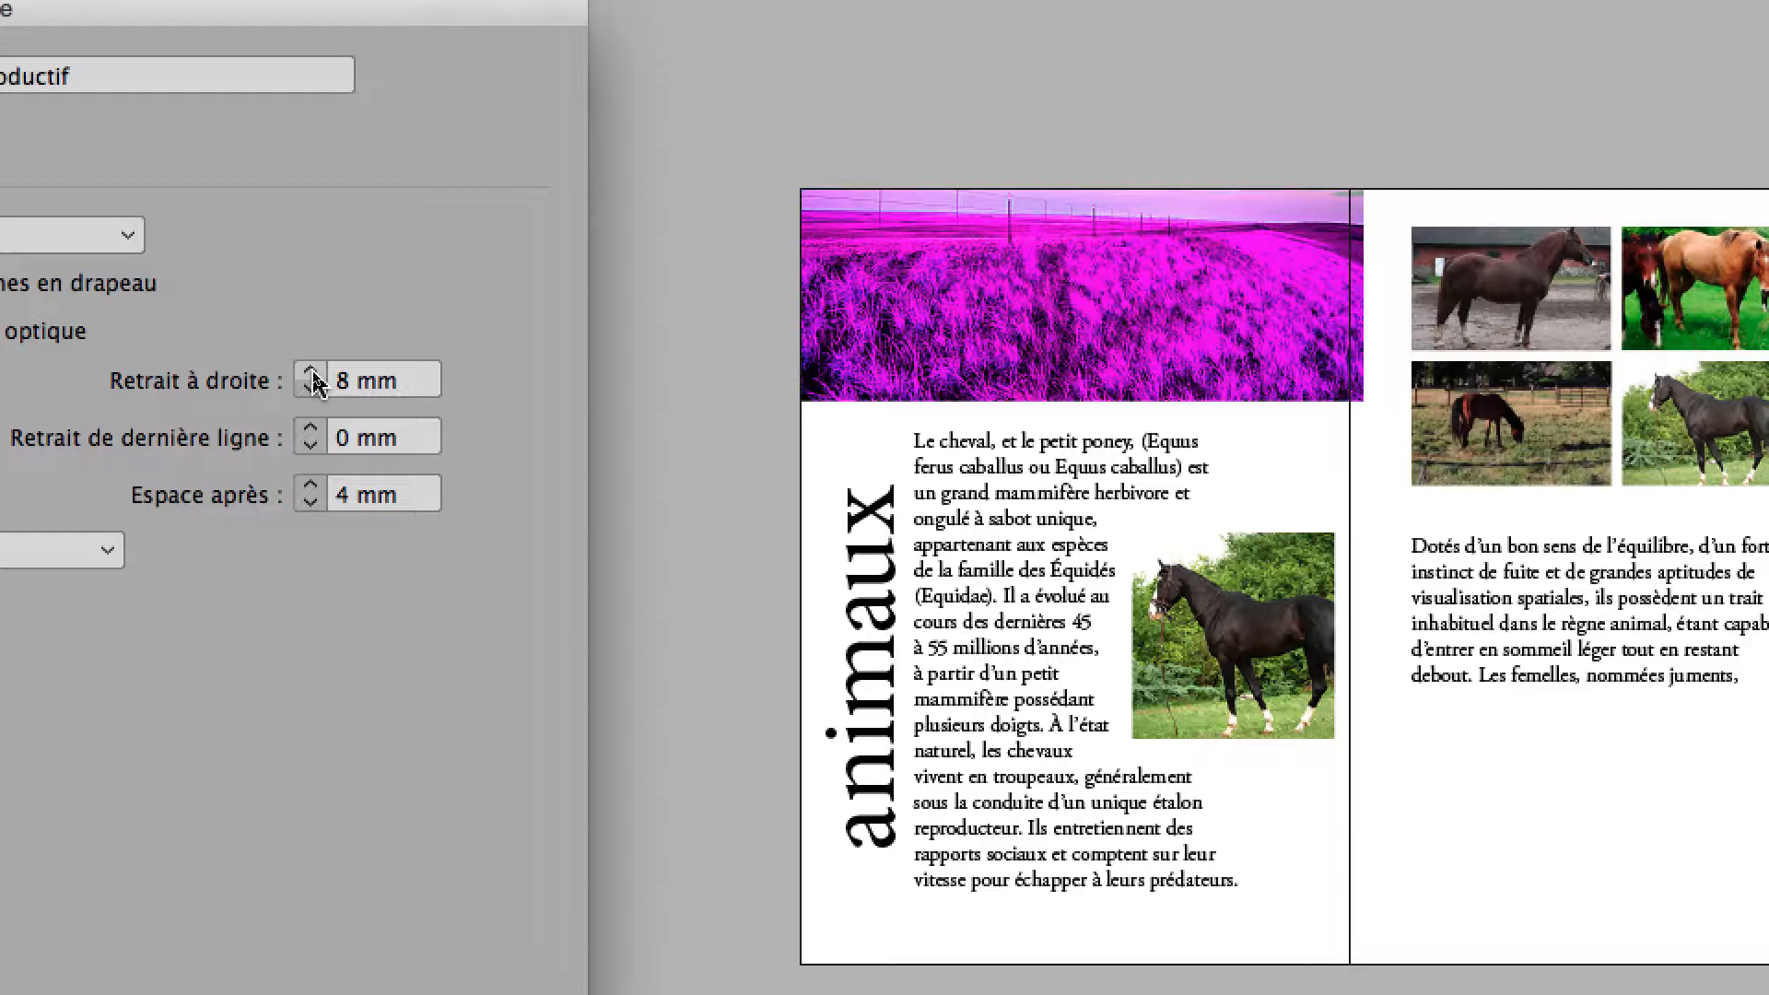
click(313, 376)
click(313, 376)
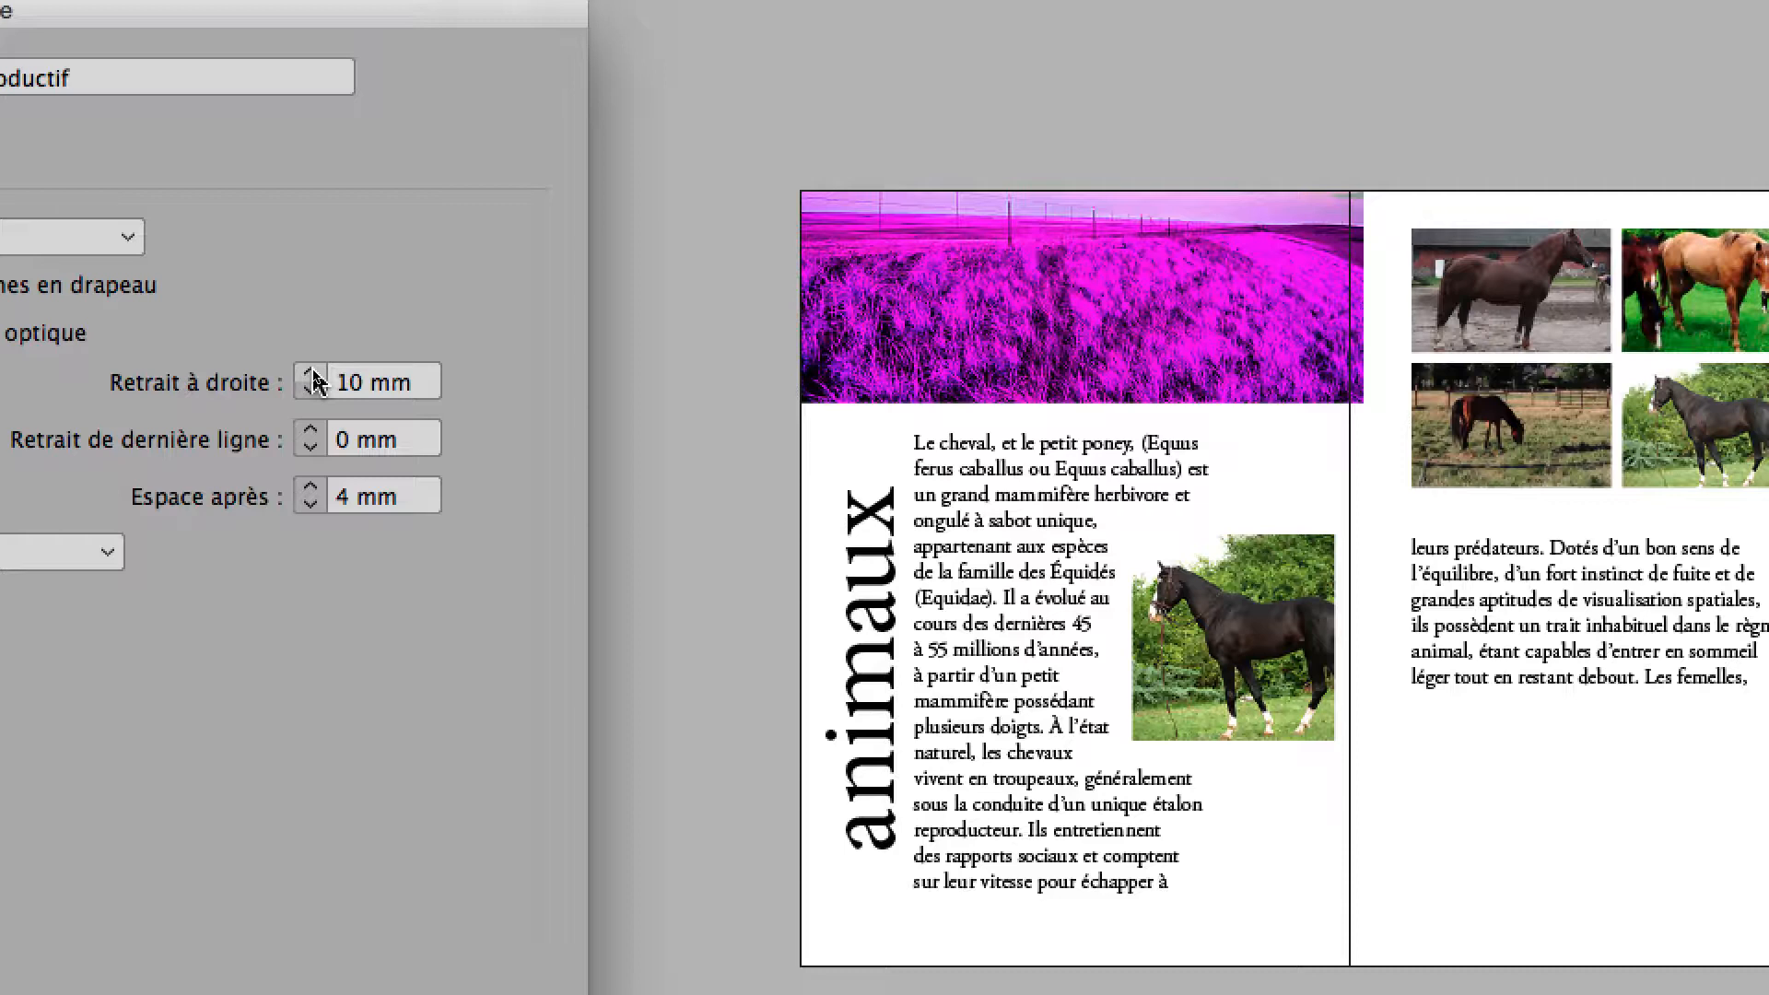
click(314, 376)
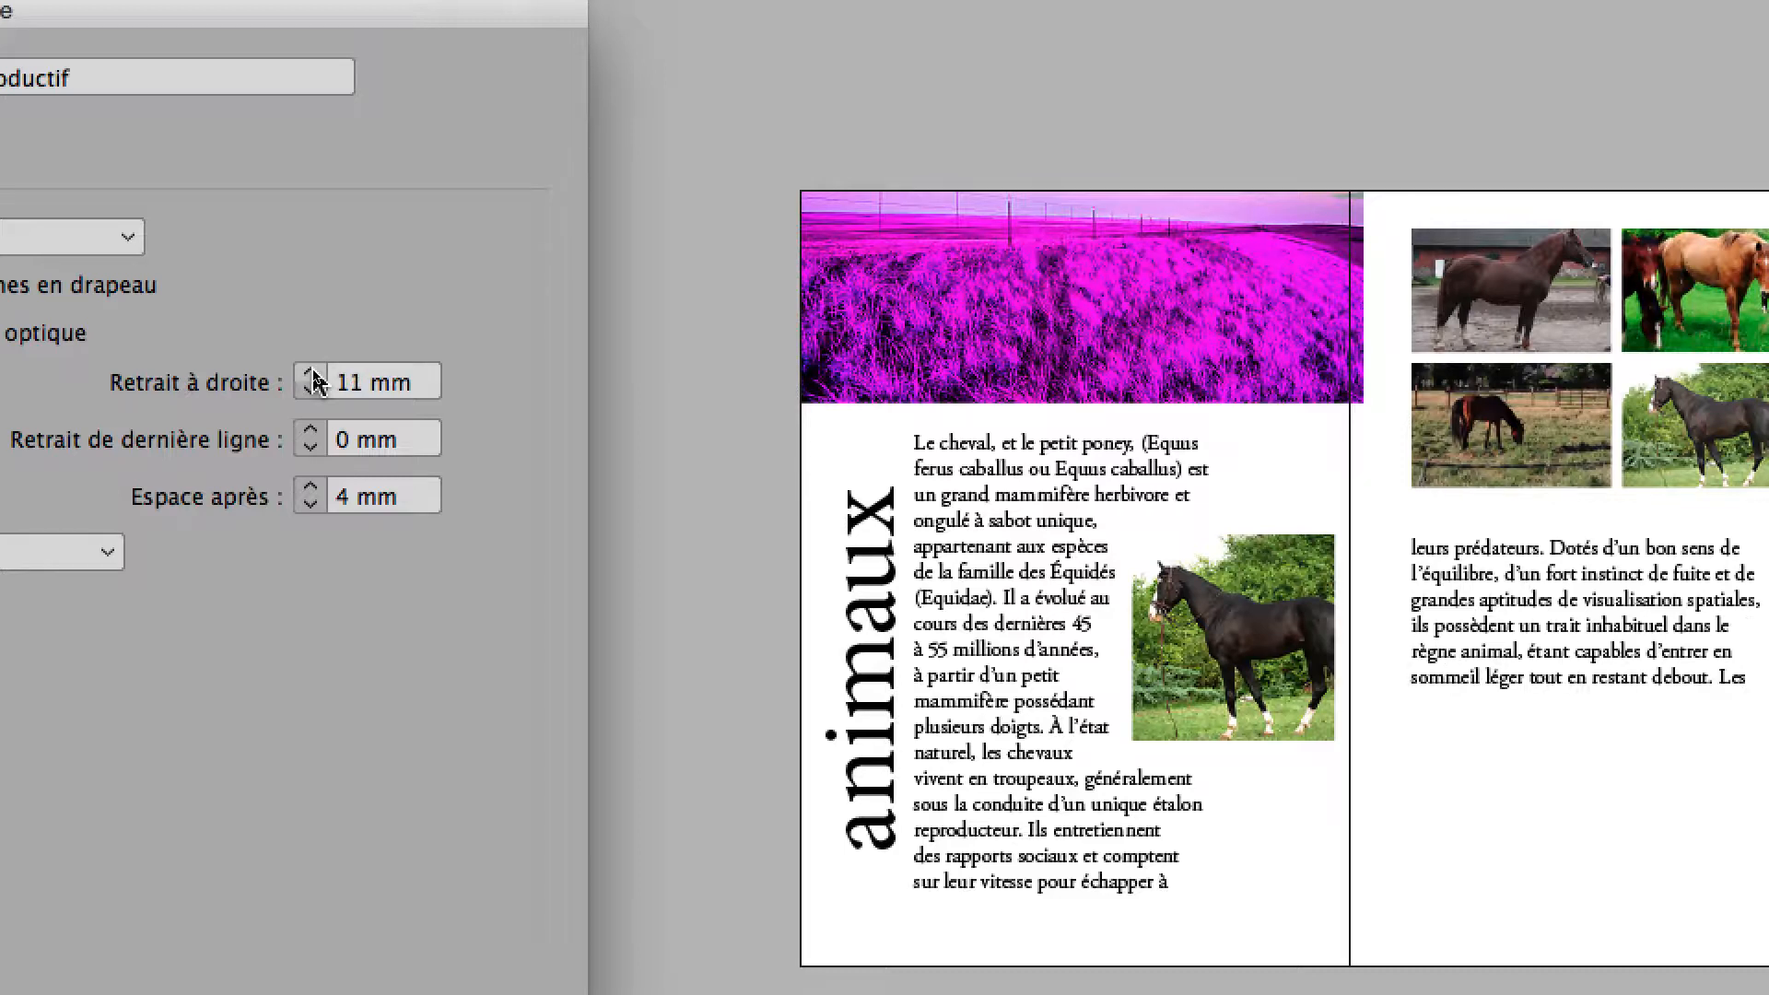
click(313, 376)
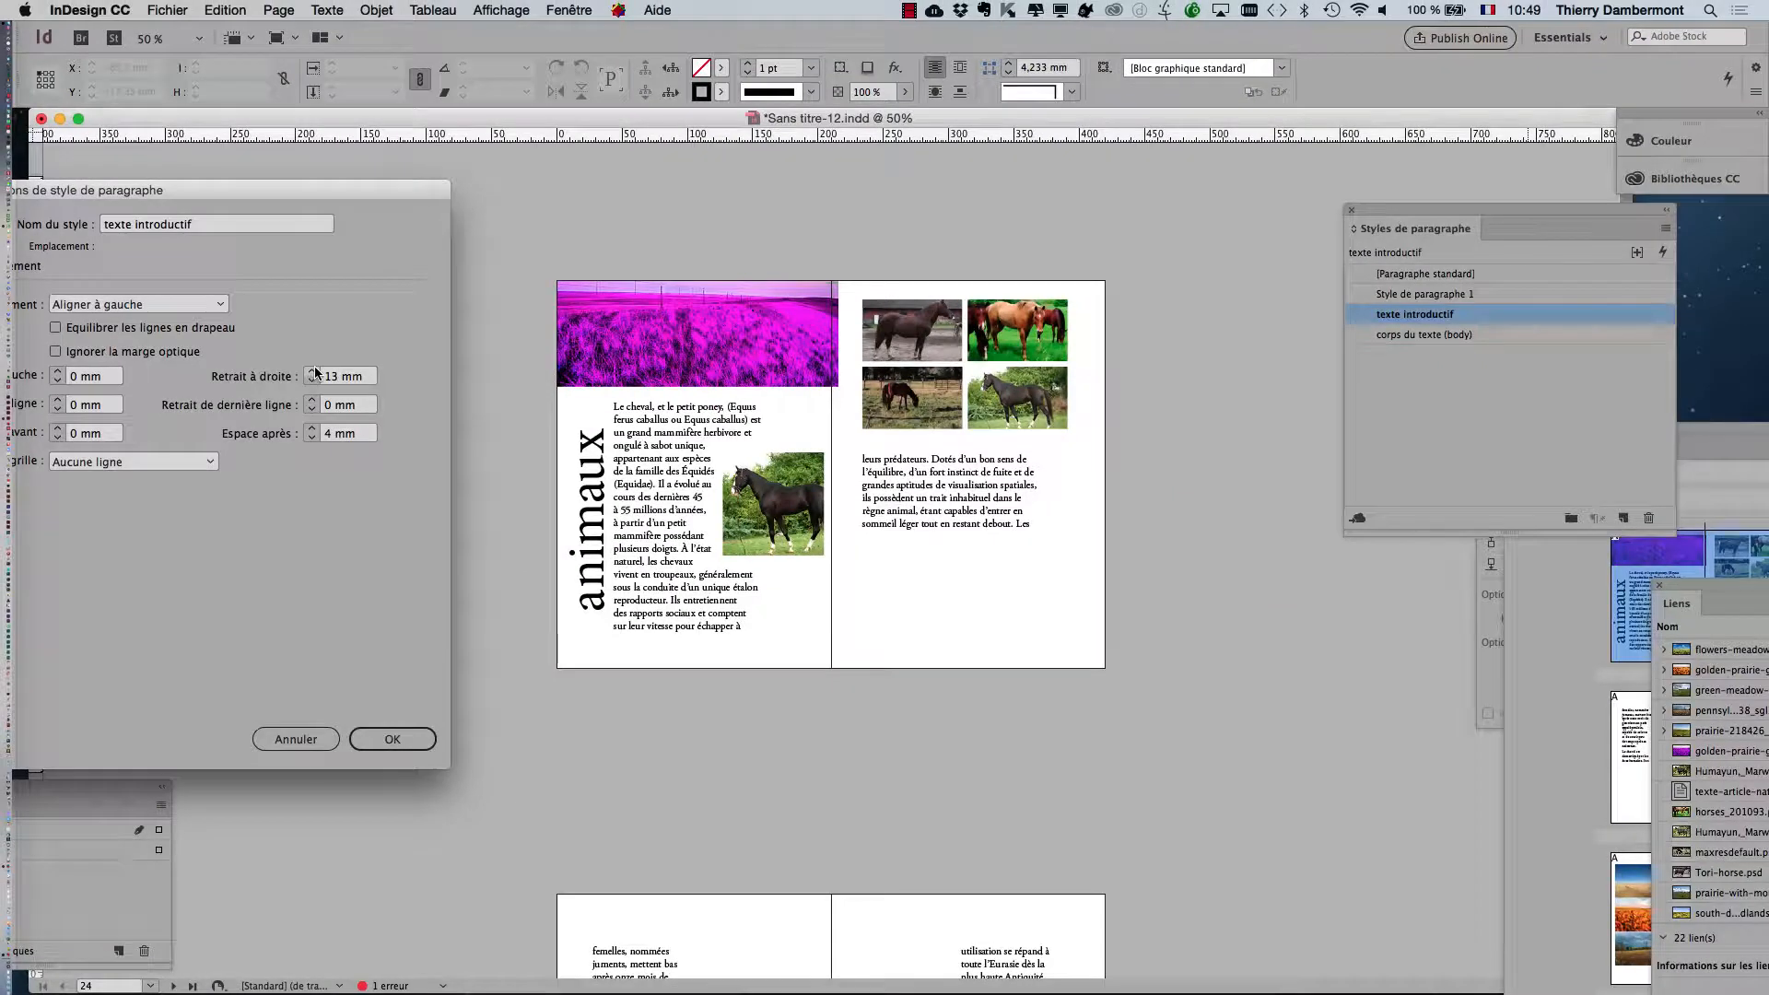
click(314, 371)
click(314, 372)
click(313, 382)
click(315, 372)
Compare the spread with and without the style preview, and apply the paragraph style changes
drag(91, 193, 1490, 164)
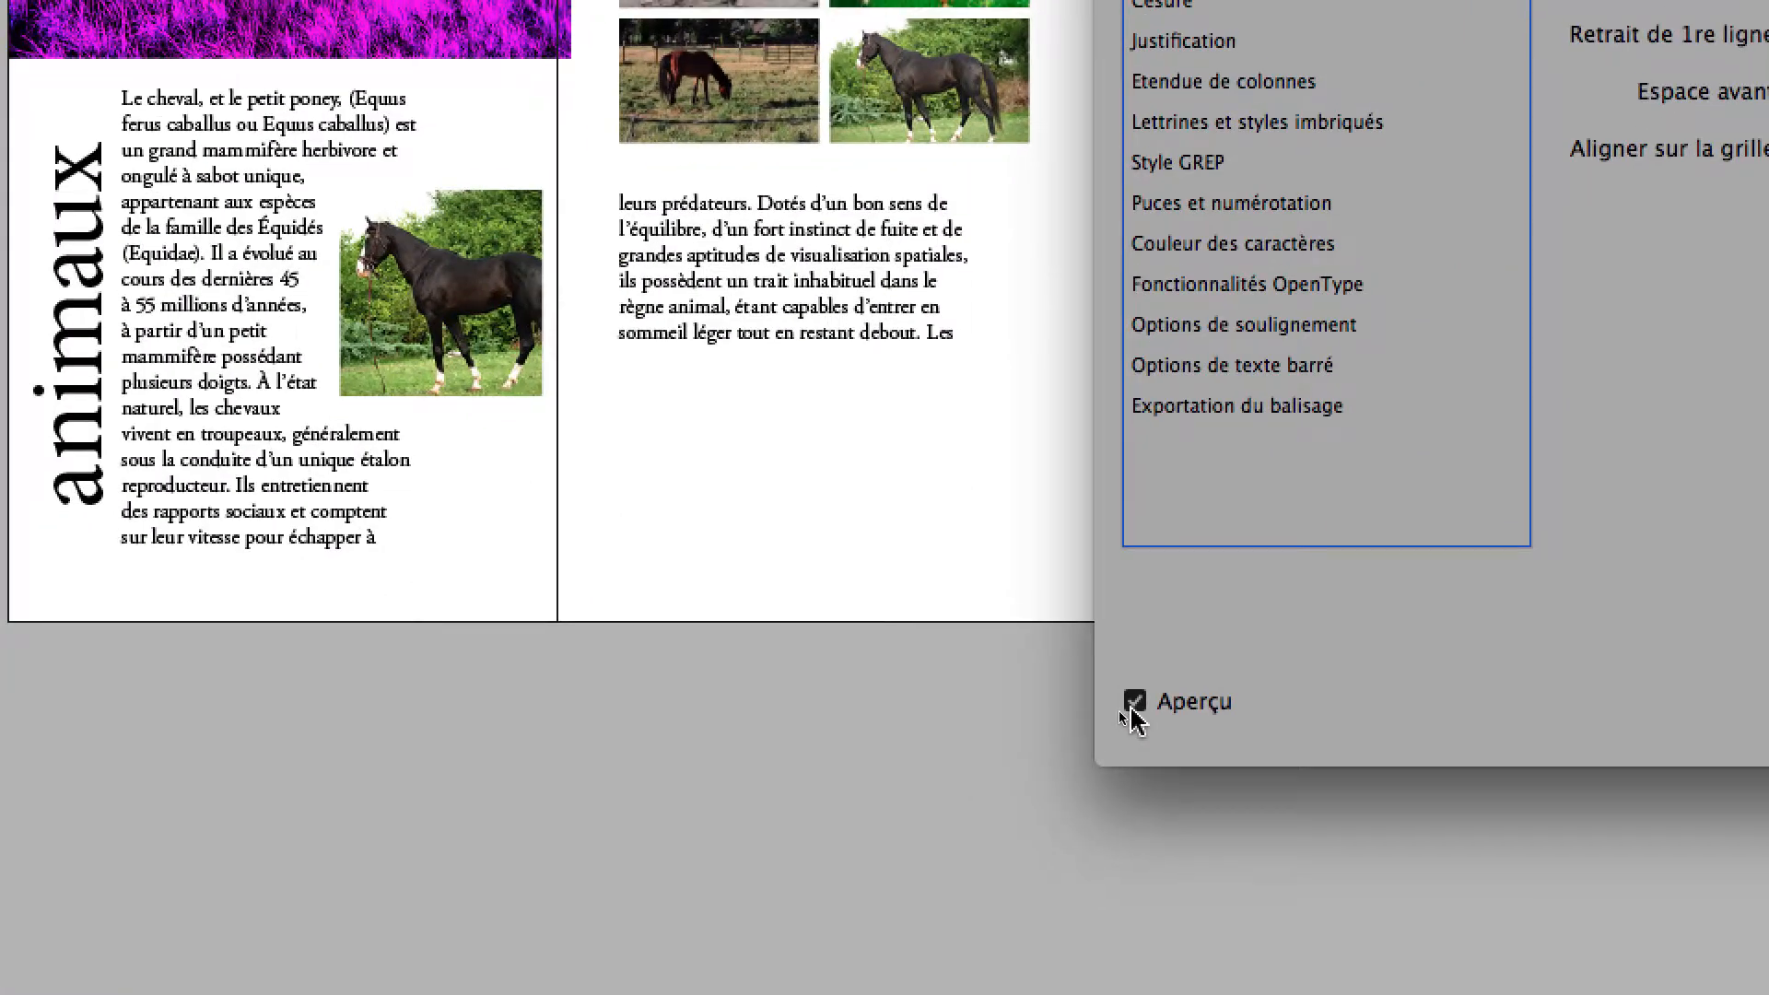
click(1121, 707)
click(1121, 709)
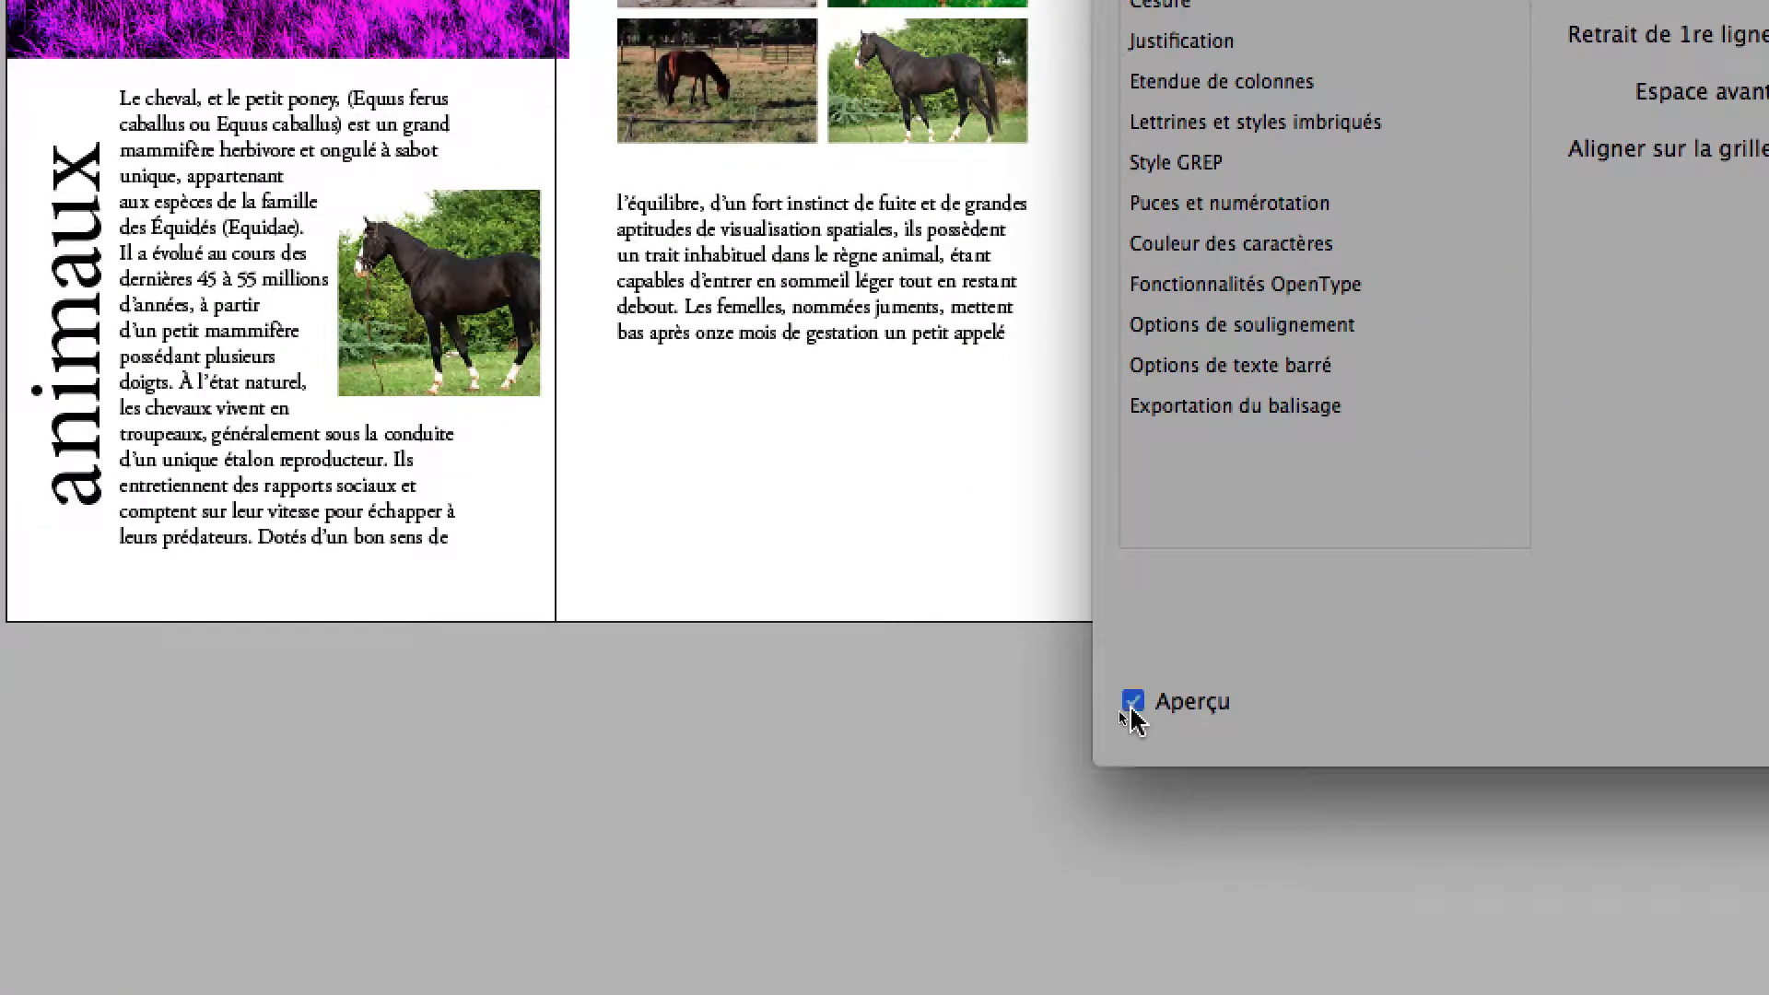
click(1121, 709)
click(1132, 705)
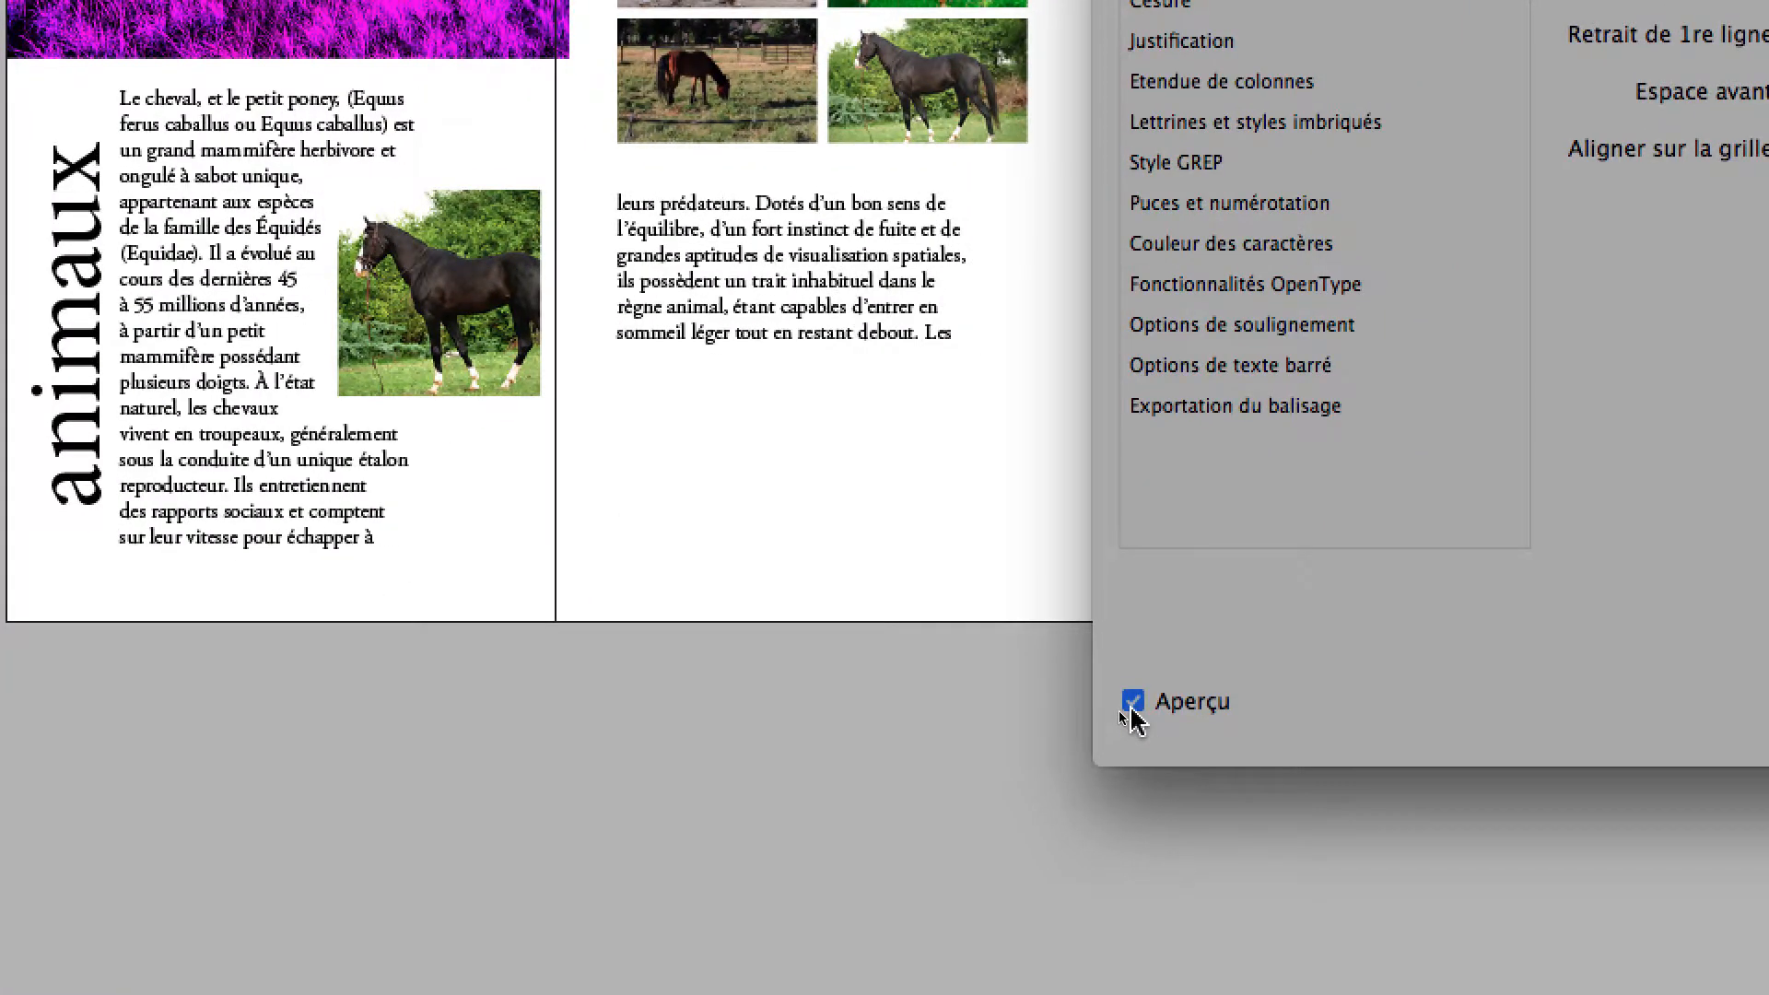
click(1126, 707)
click(1126, 707)
click(1124, 708)
click(1124, 708)
click(1126, 706)
click(1126, 706)
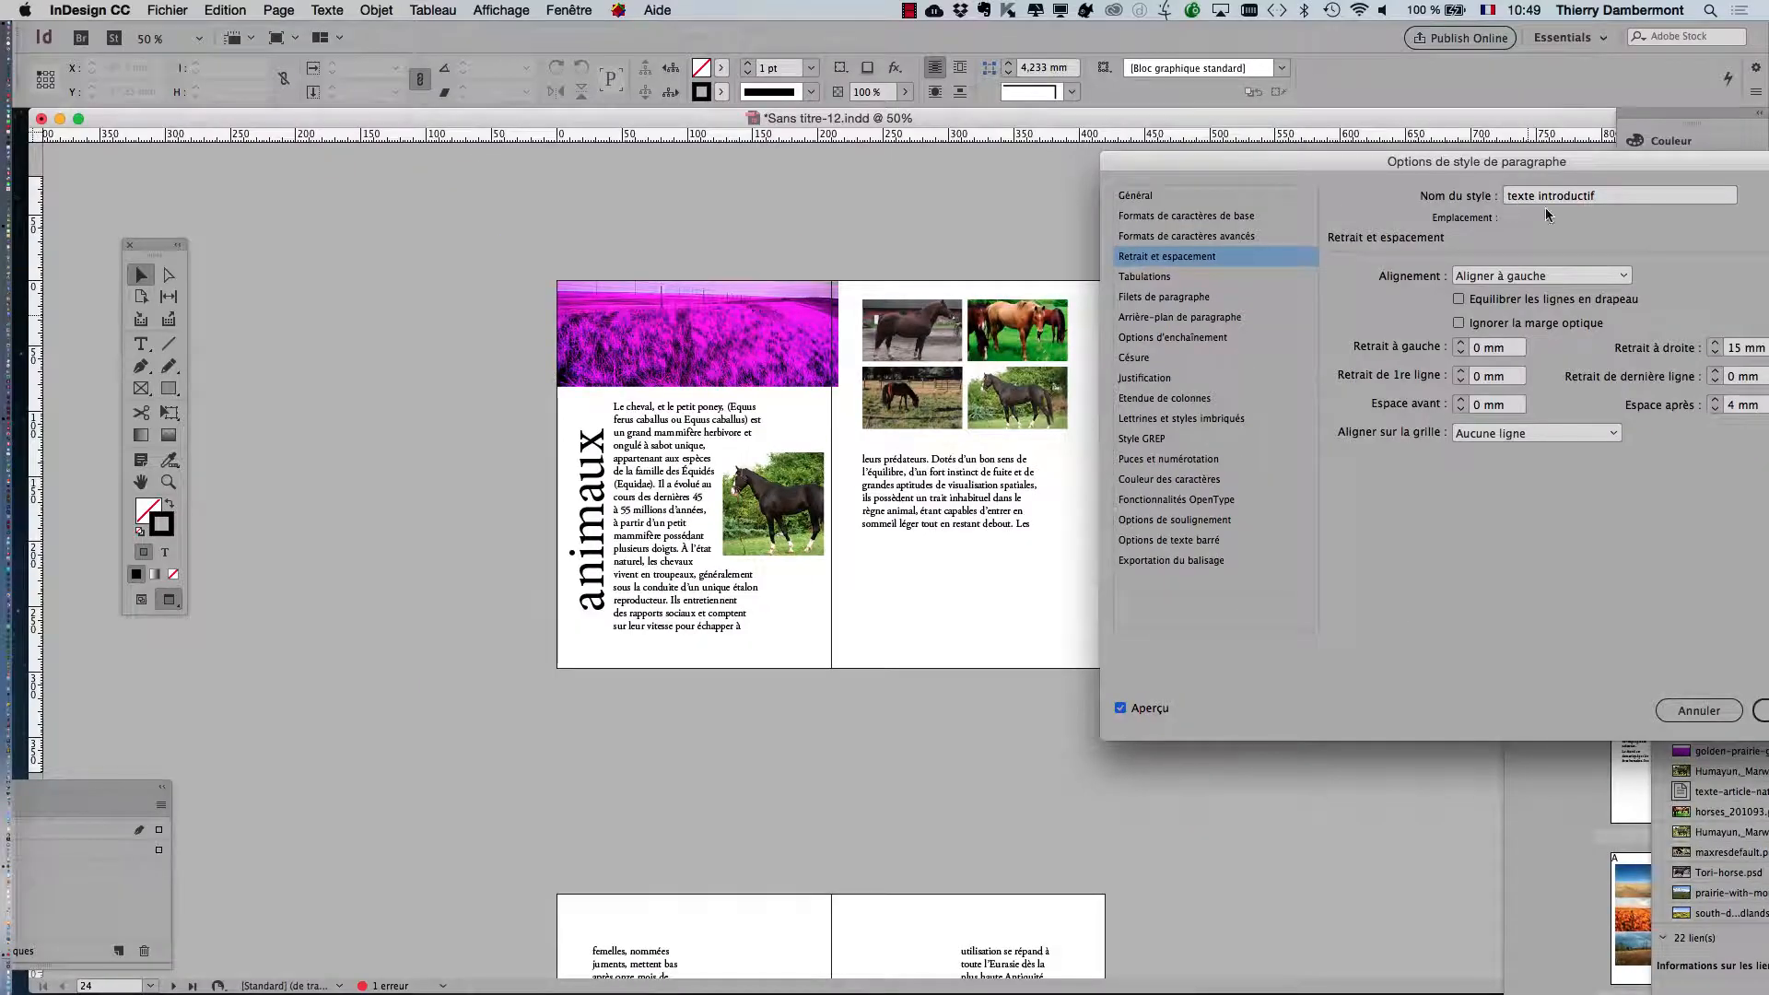
drag(1565, 166, 1021, 168)
click(1277, 699)
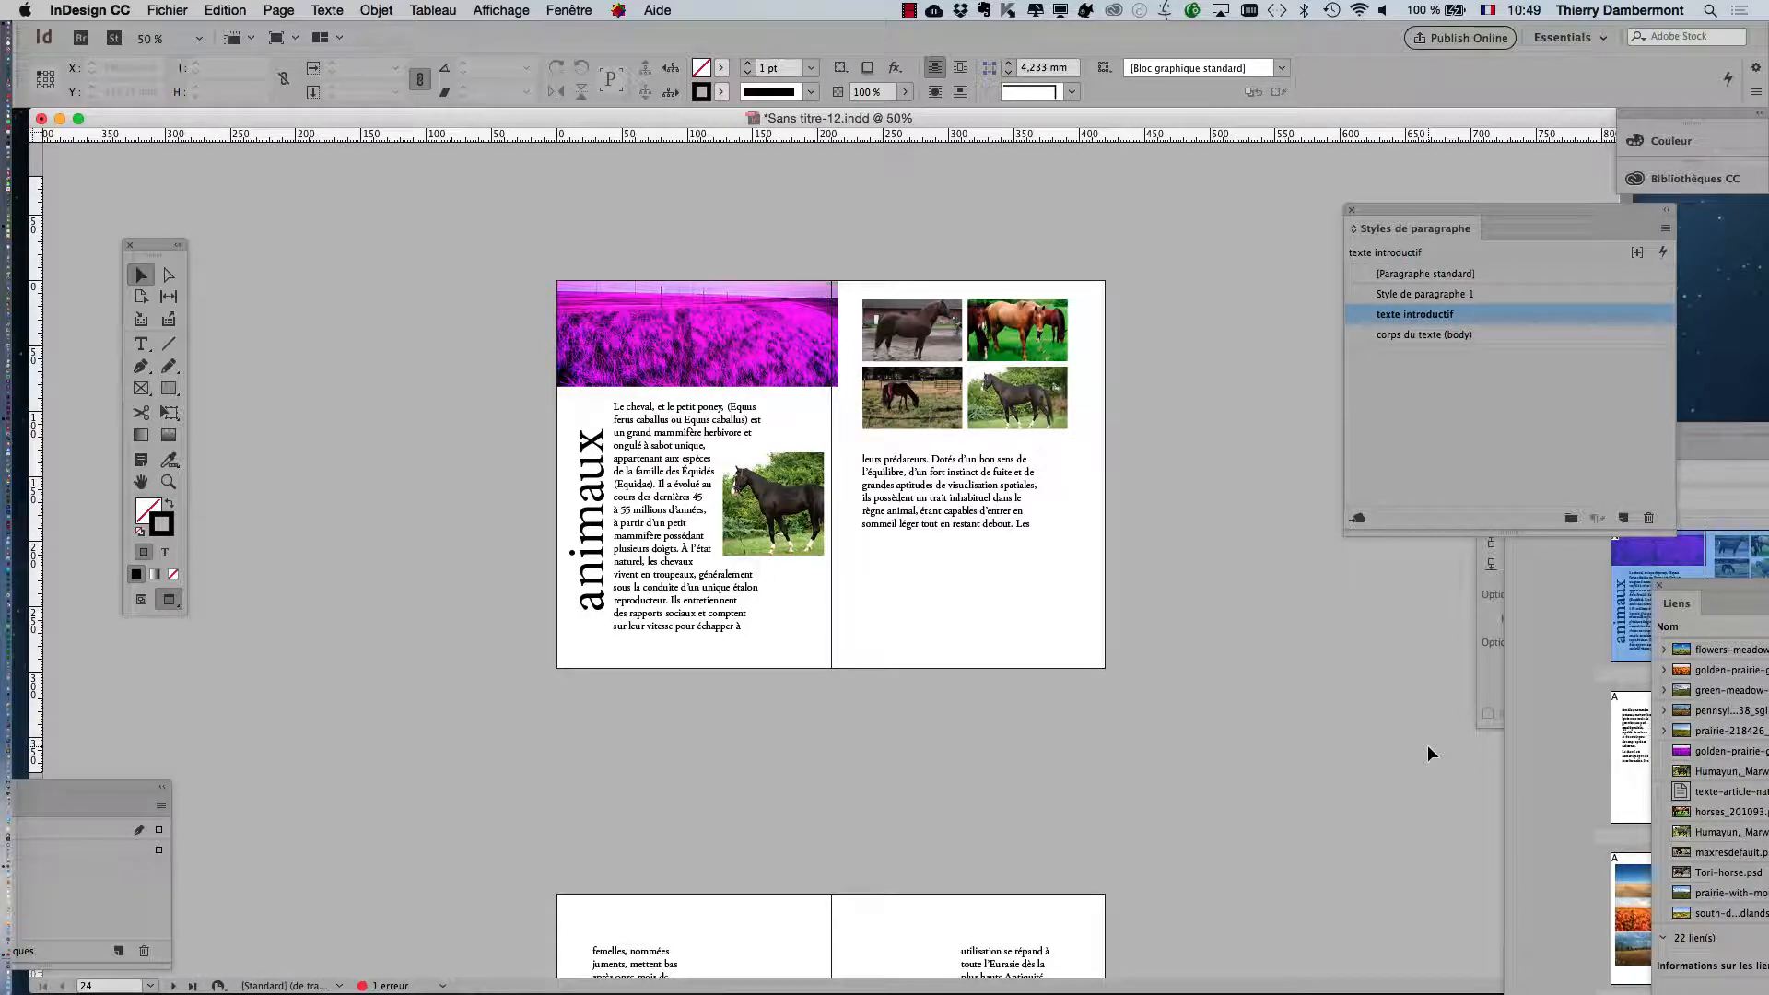
Widen the text frame on the right-hand page of the following spread toward the spine, to 159 mm
scroll(1419, 733, down, 4)
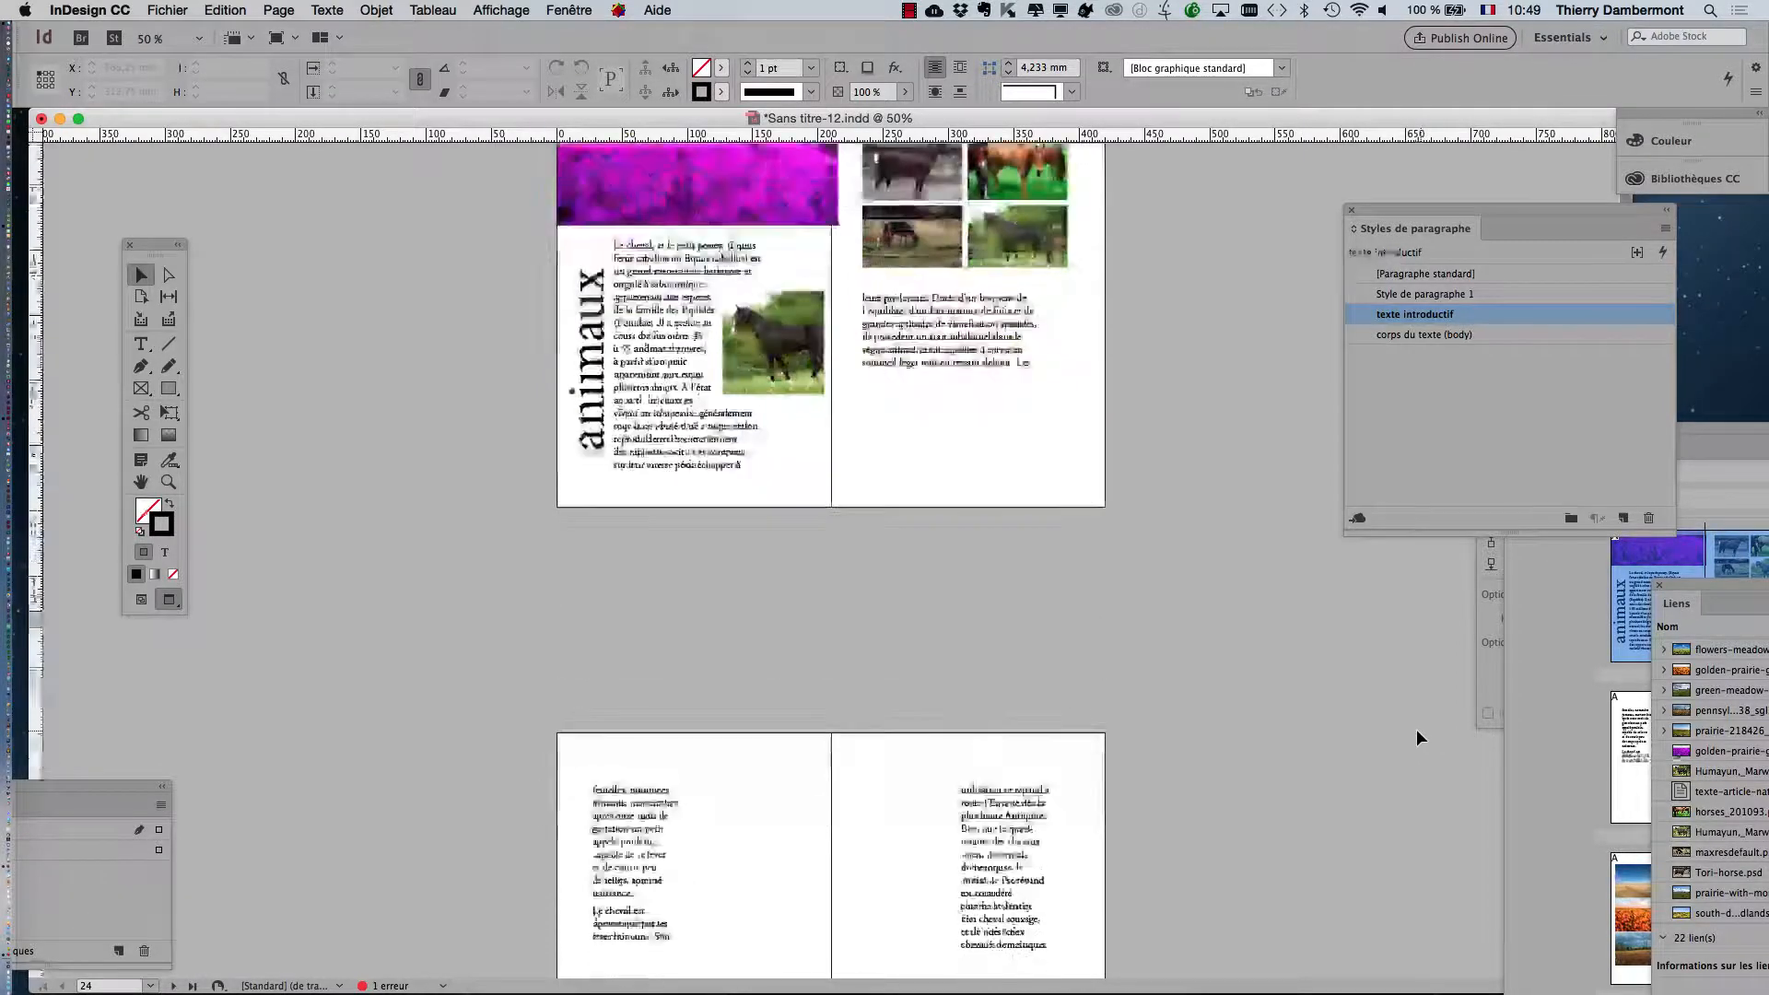
click(1002, 843)
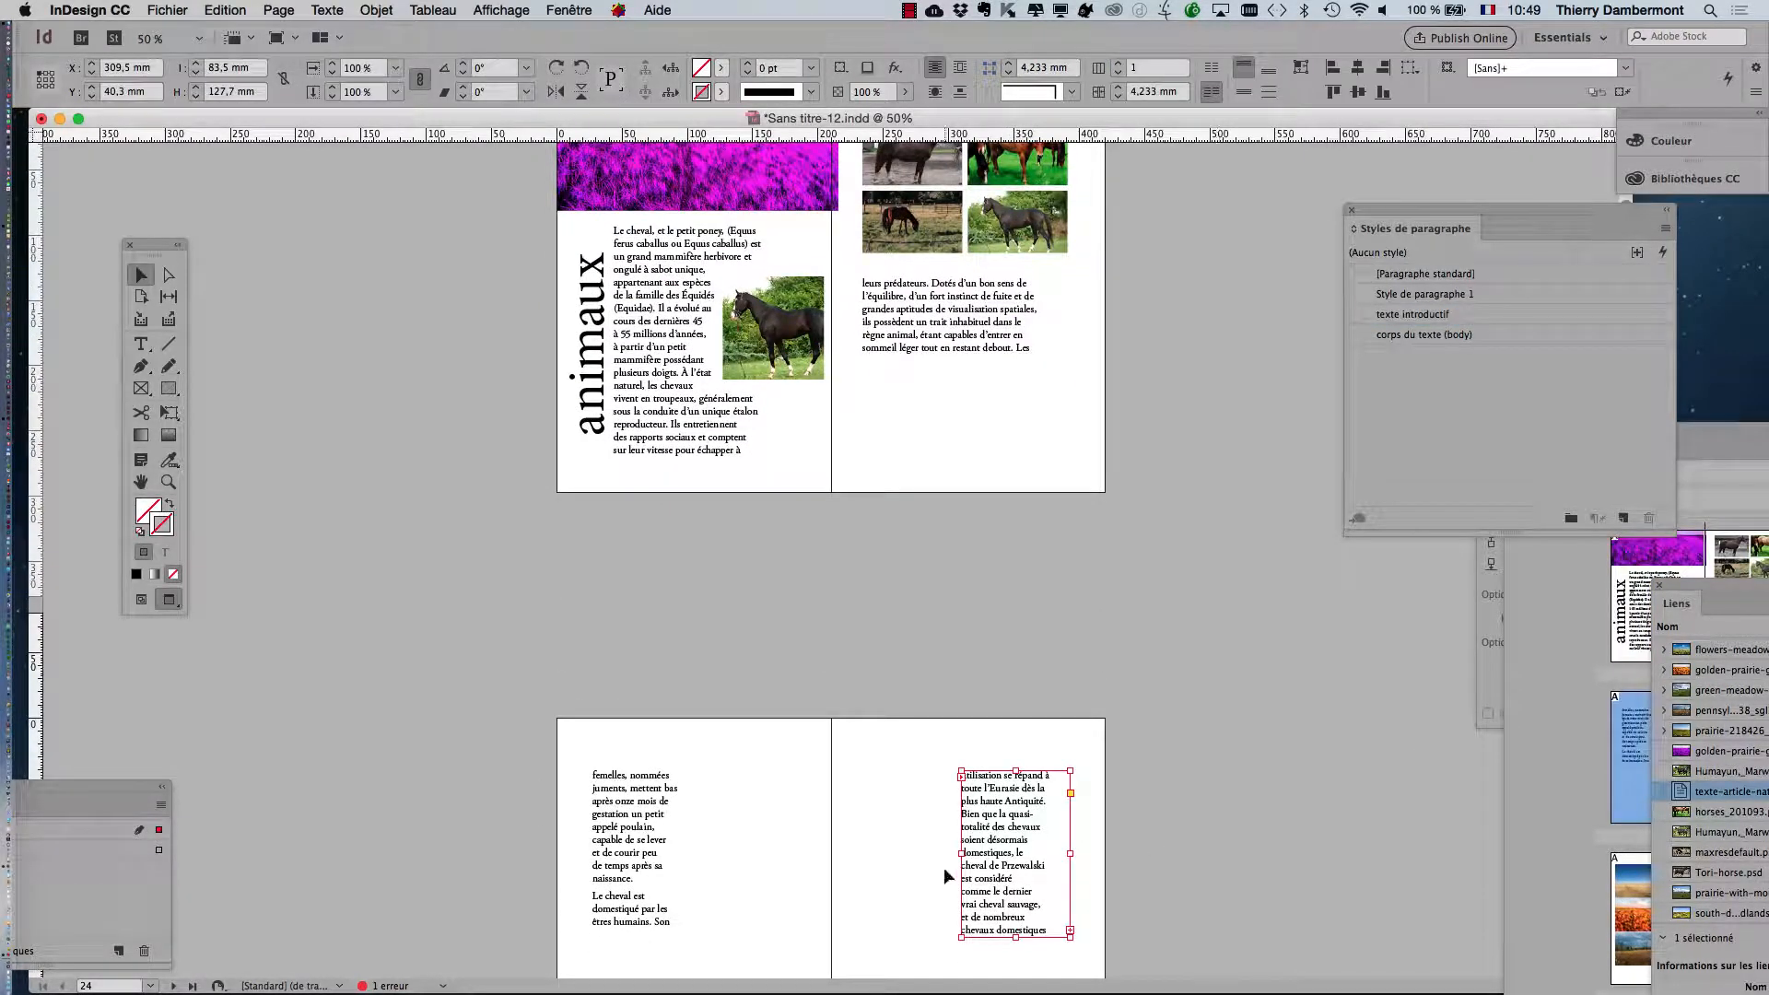
drag(959, 853, 863, 852)
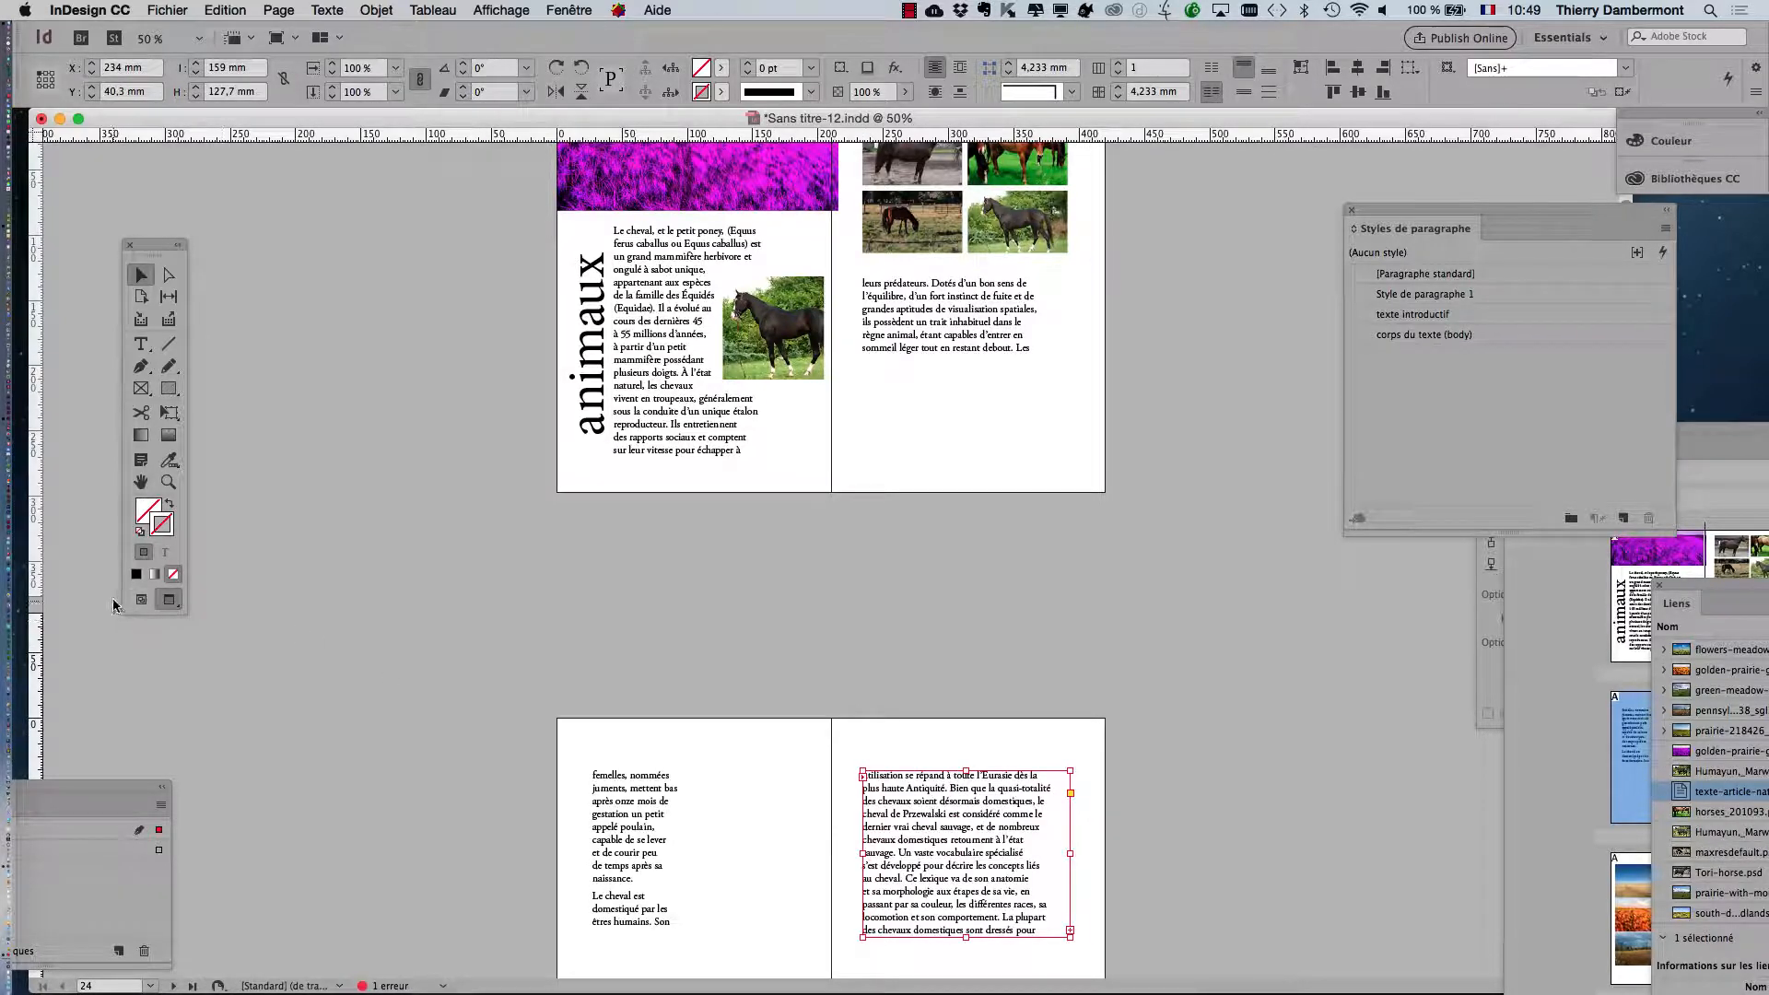
Show the frame edges and margins, and widen the linked text frame on the left-hand page toward the spine
key(w)
click(696, 853)
drag(696, 850, 787, 850)
click(1142, 846)
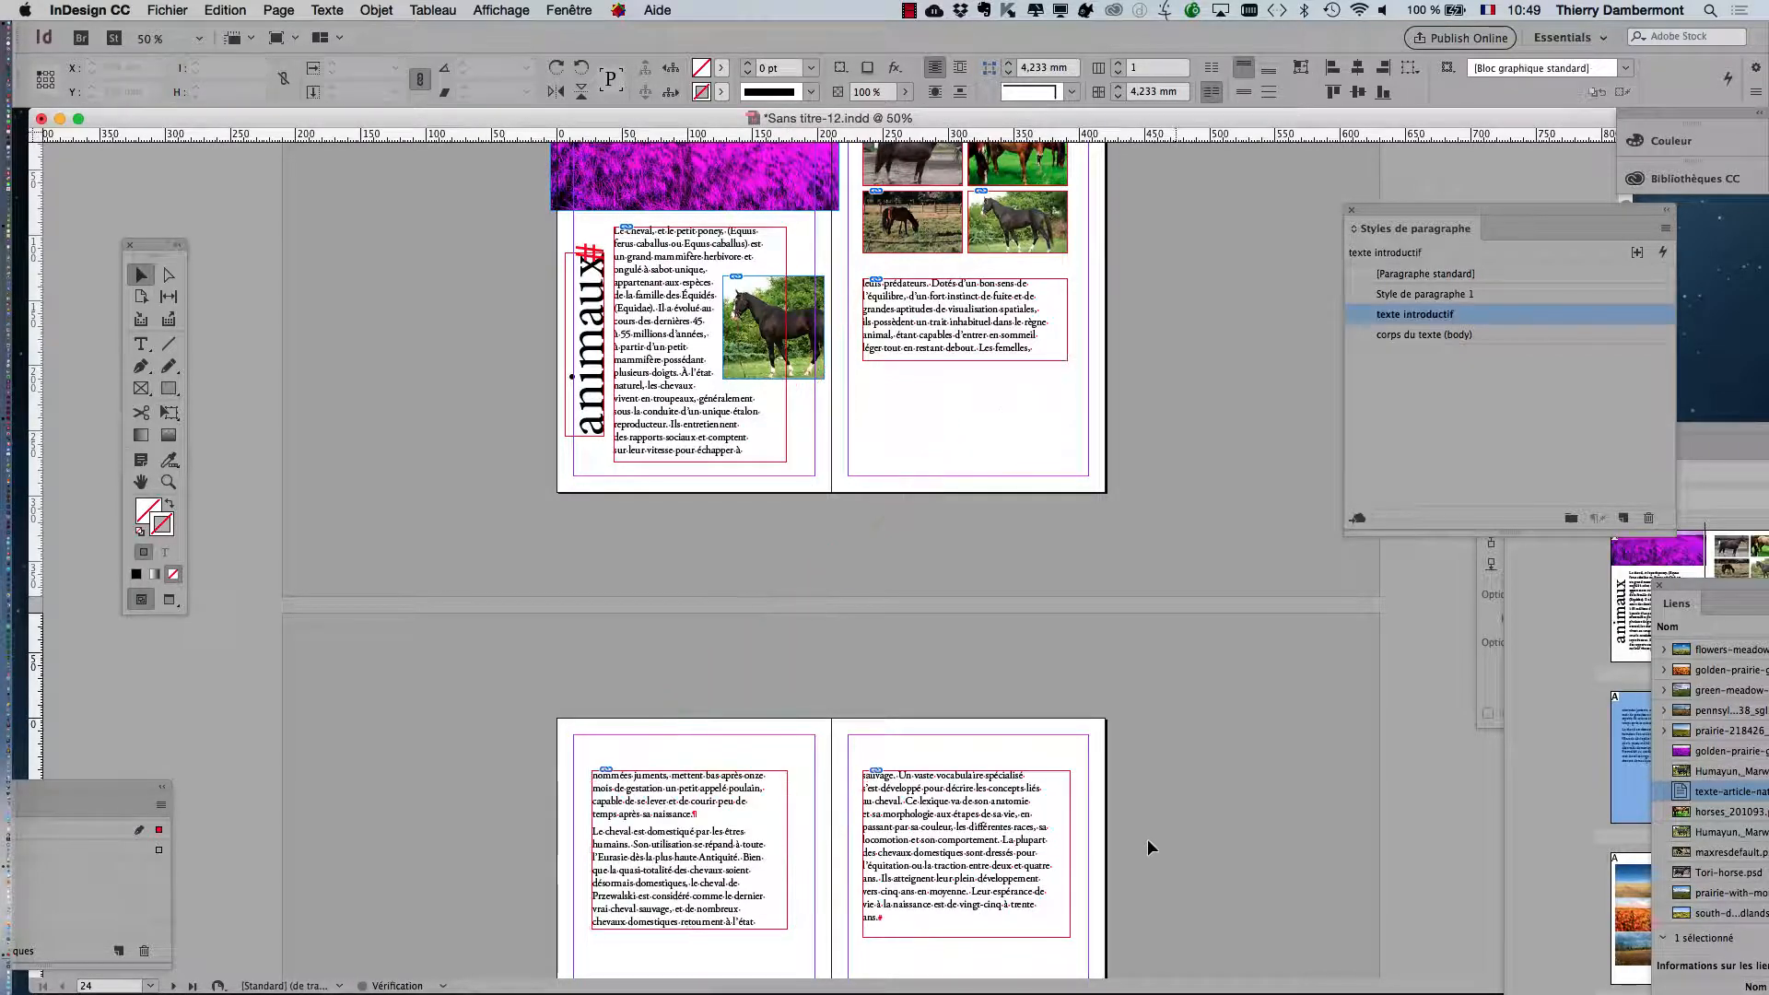
Raise the bottom edge of the right-hand page's text frame to align with the left-hand frame, and deselect it
click(968, 847)
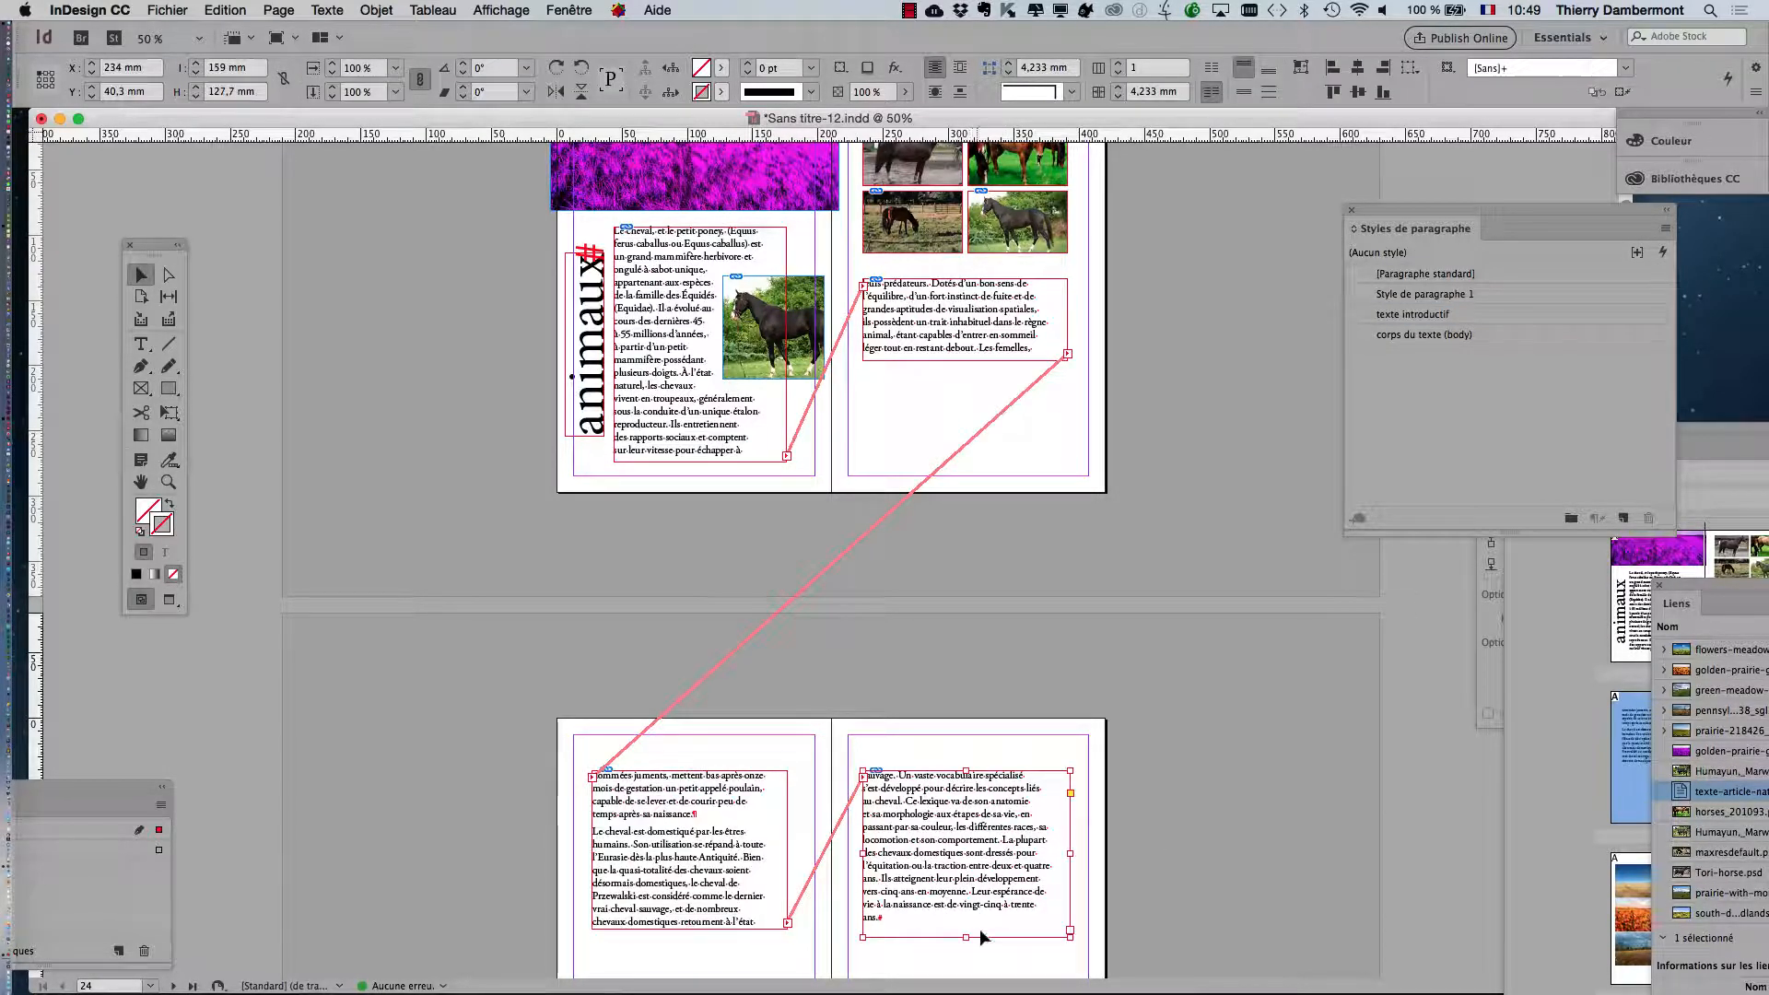
drag(965, 937, 965, 929)
click(1199, 862)
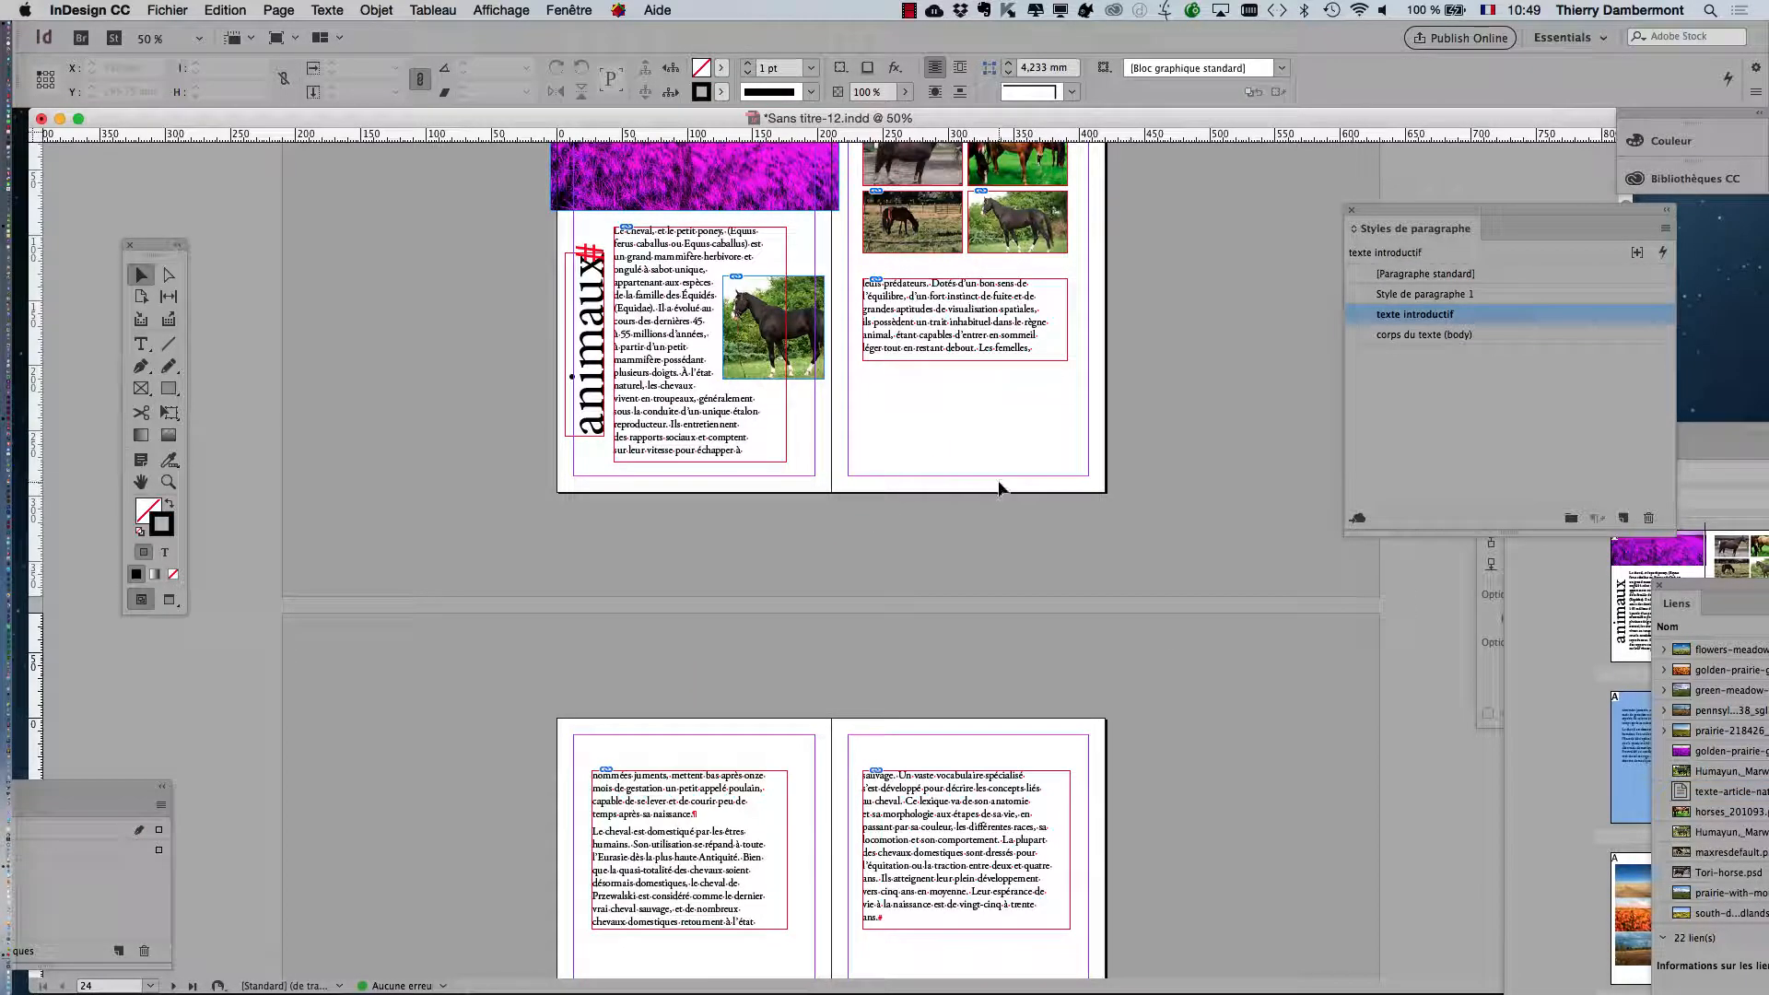
Save the document as a new version named "Sans titre-13.indd" in the same folder
click(178, 9)
click(221, 149)
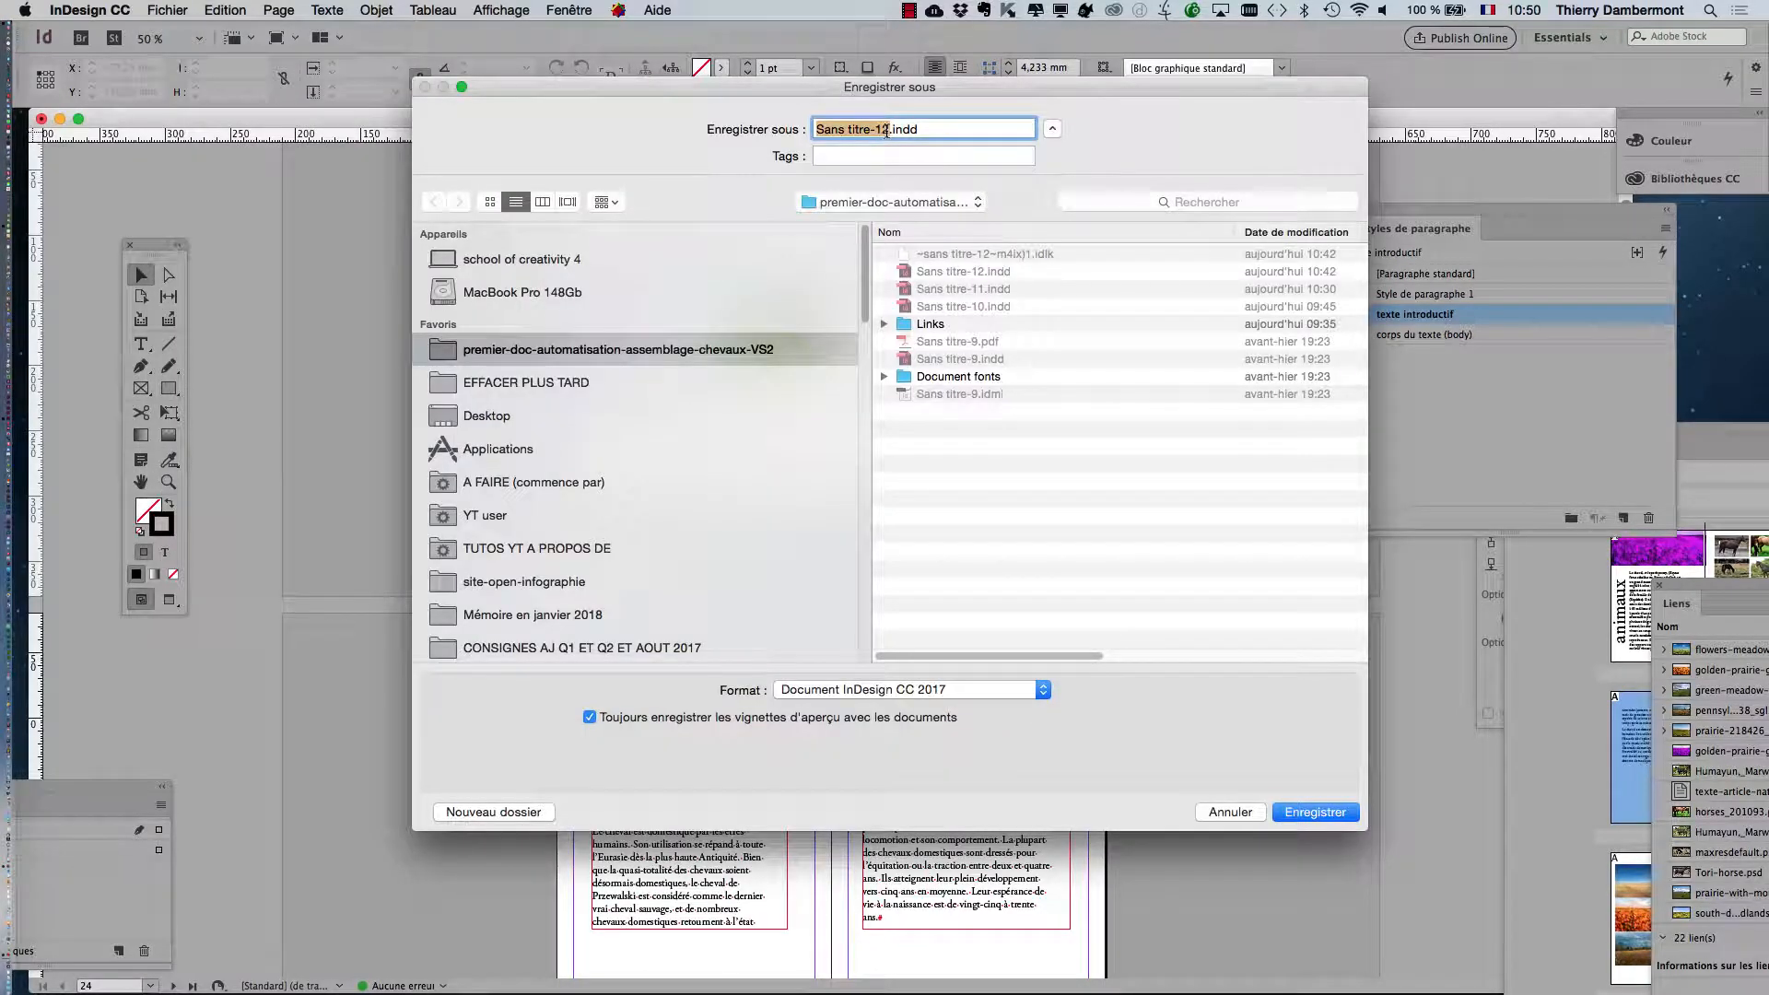
click(888, 129)
key(BackSpace)
text(3)
key(Return)
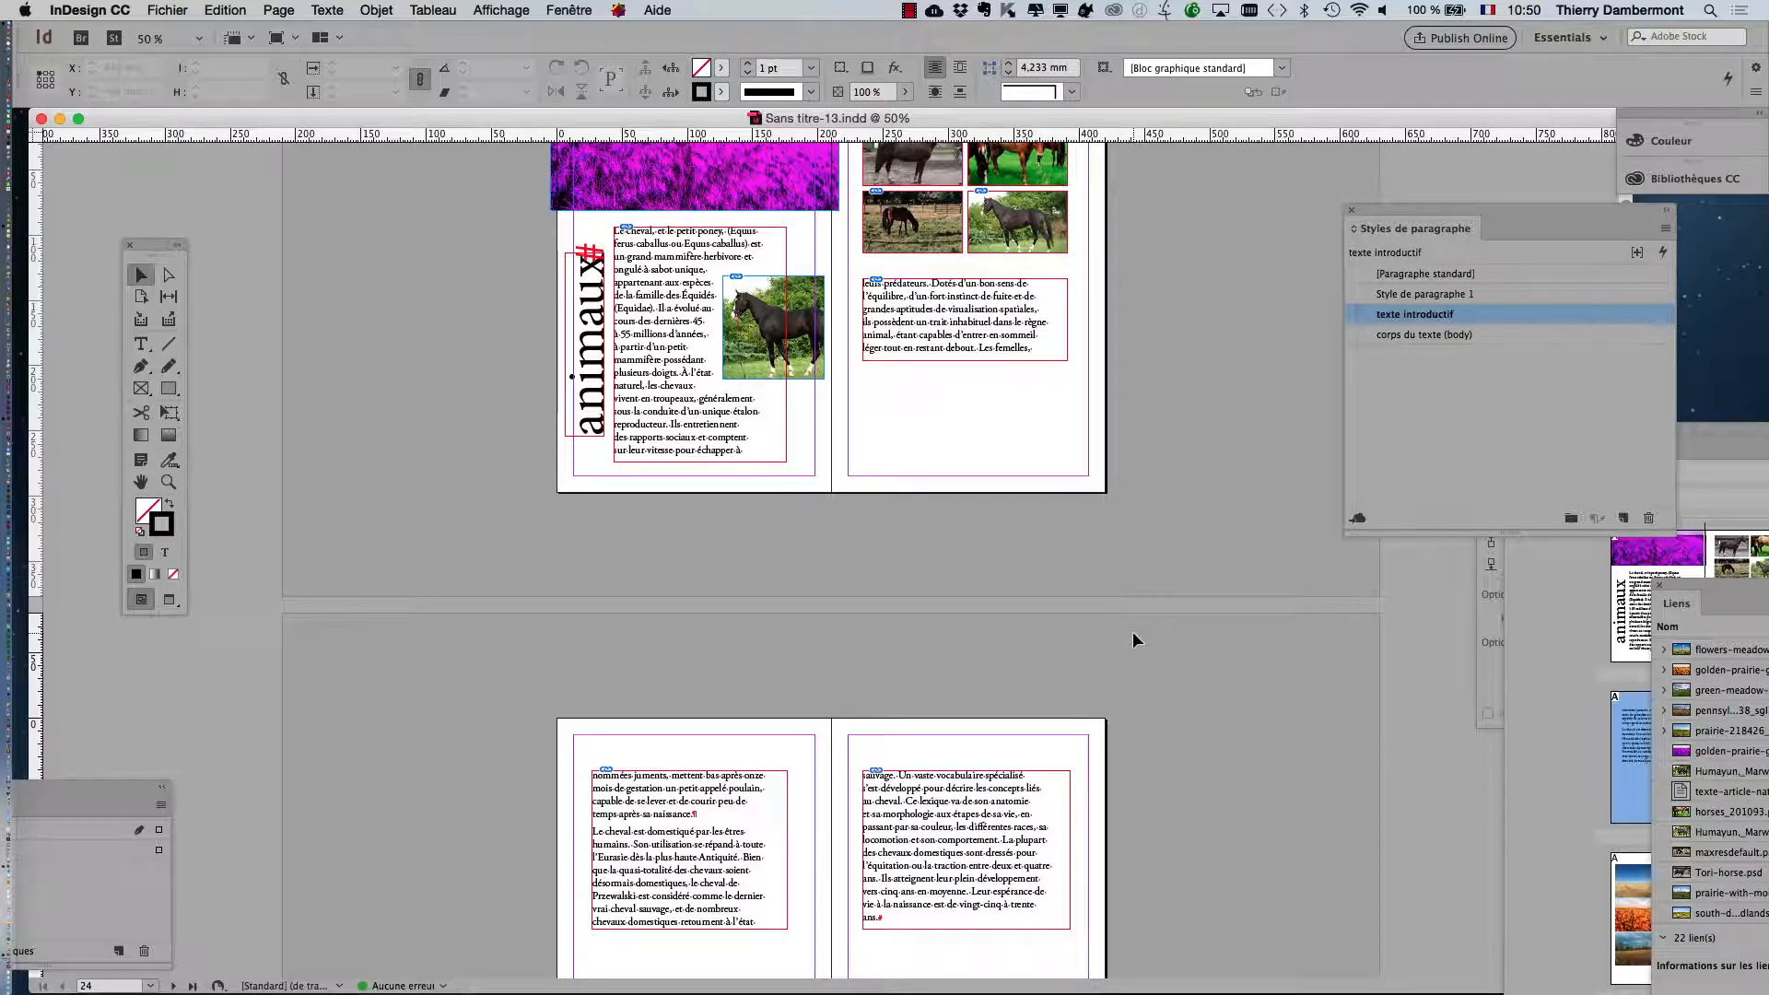
Go to the page 30 spread with the galloping white horse photo, and view it at 100%
scroll(1134, 634, down, 5)
scroll(1134, 631, down, 5)
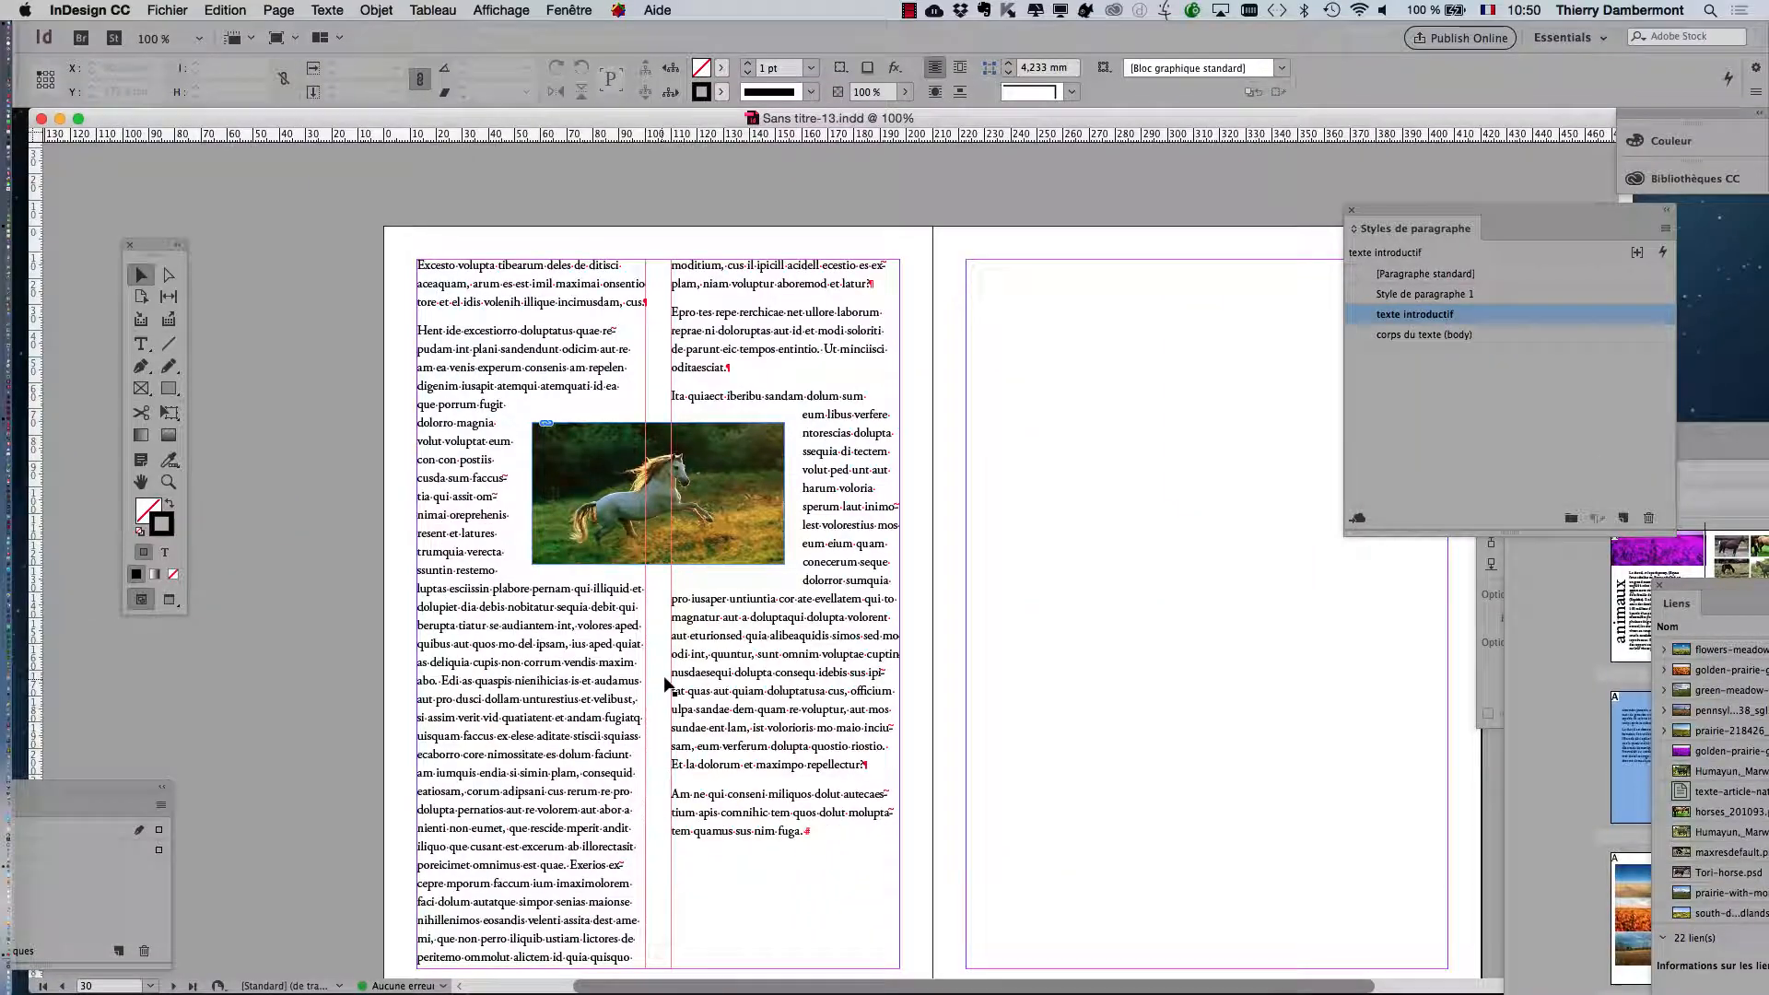
scroll(668, 675, down, 1)
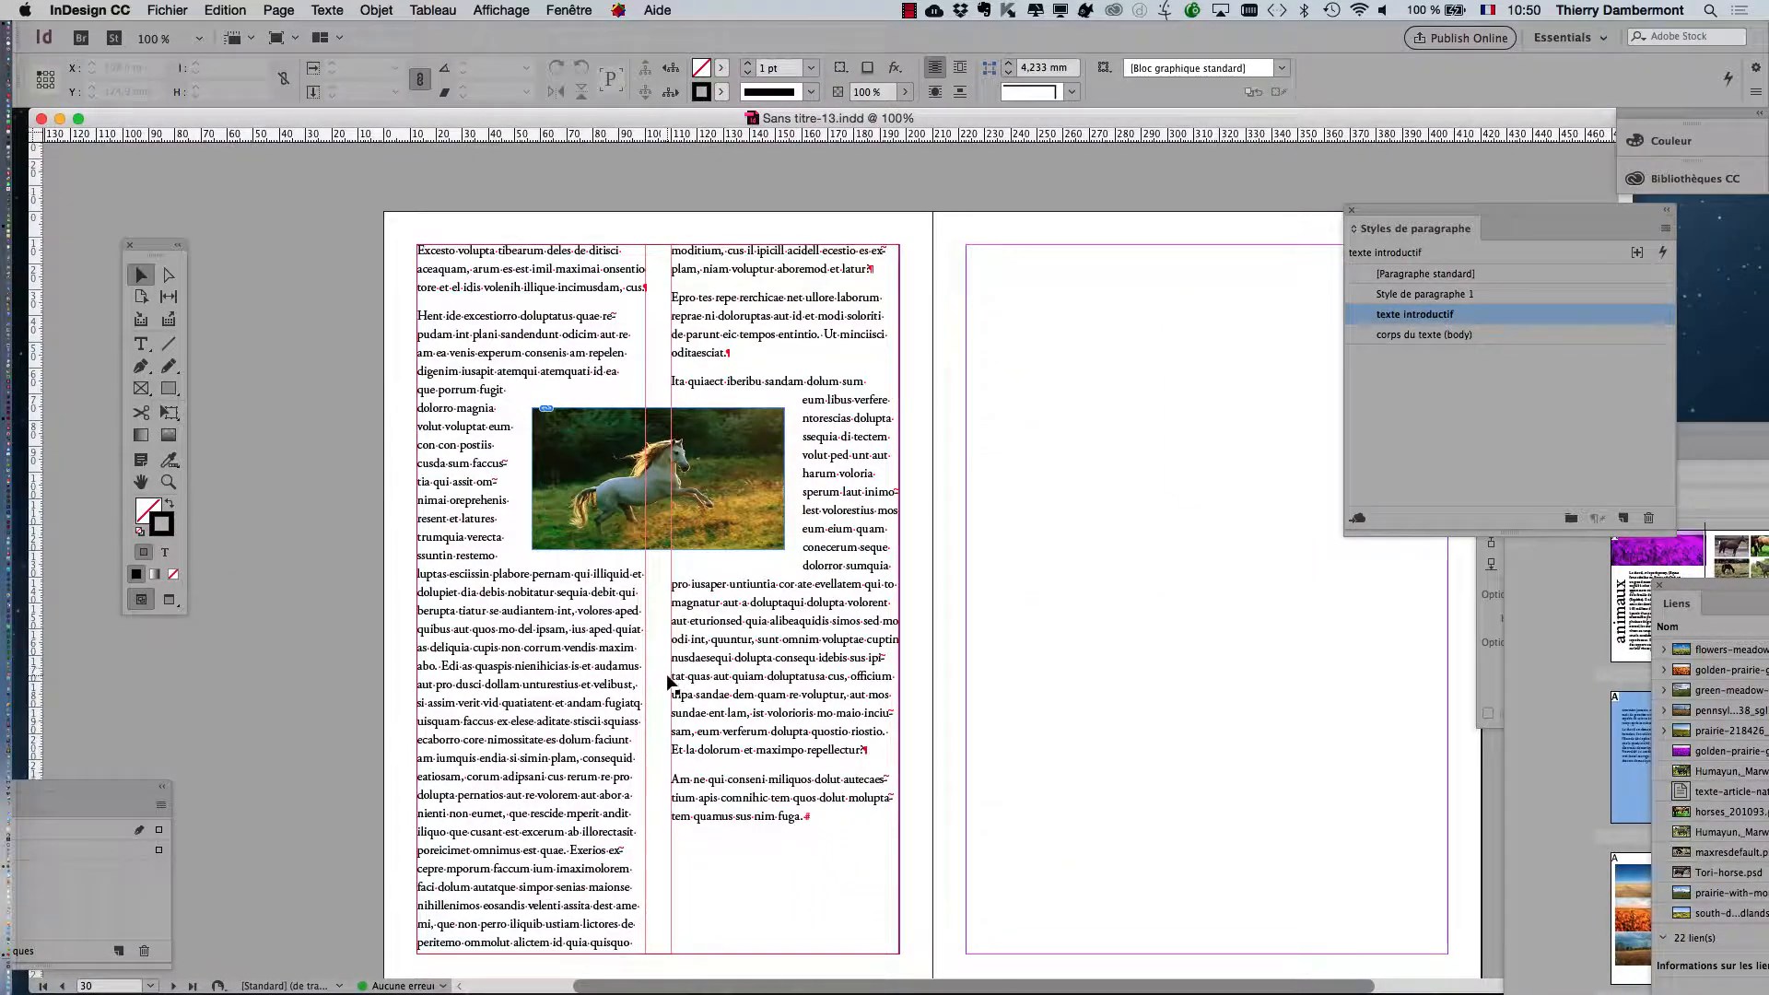
scroll(667, 682, down, 1)
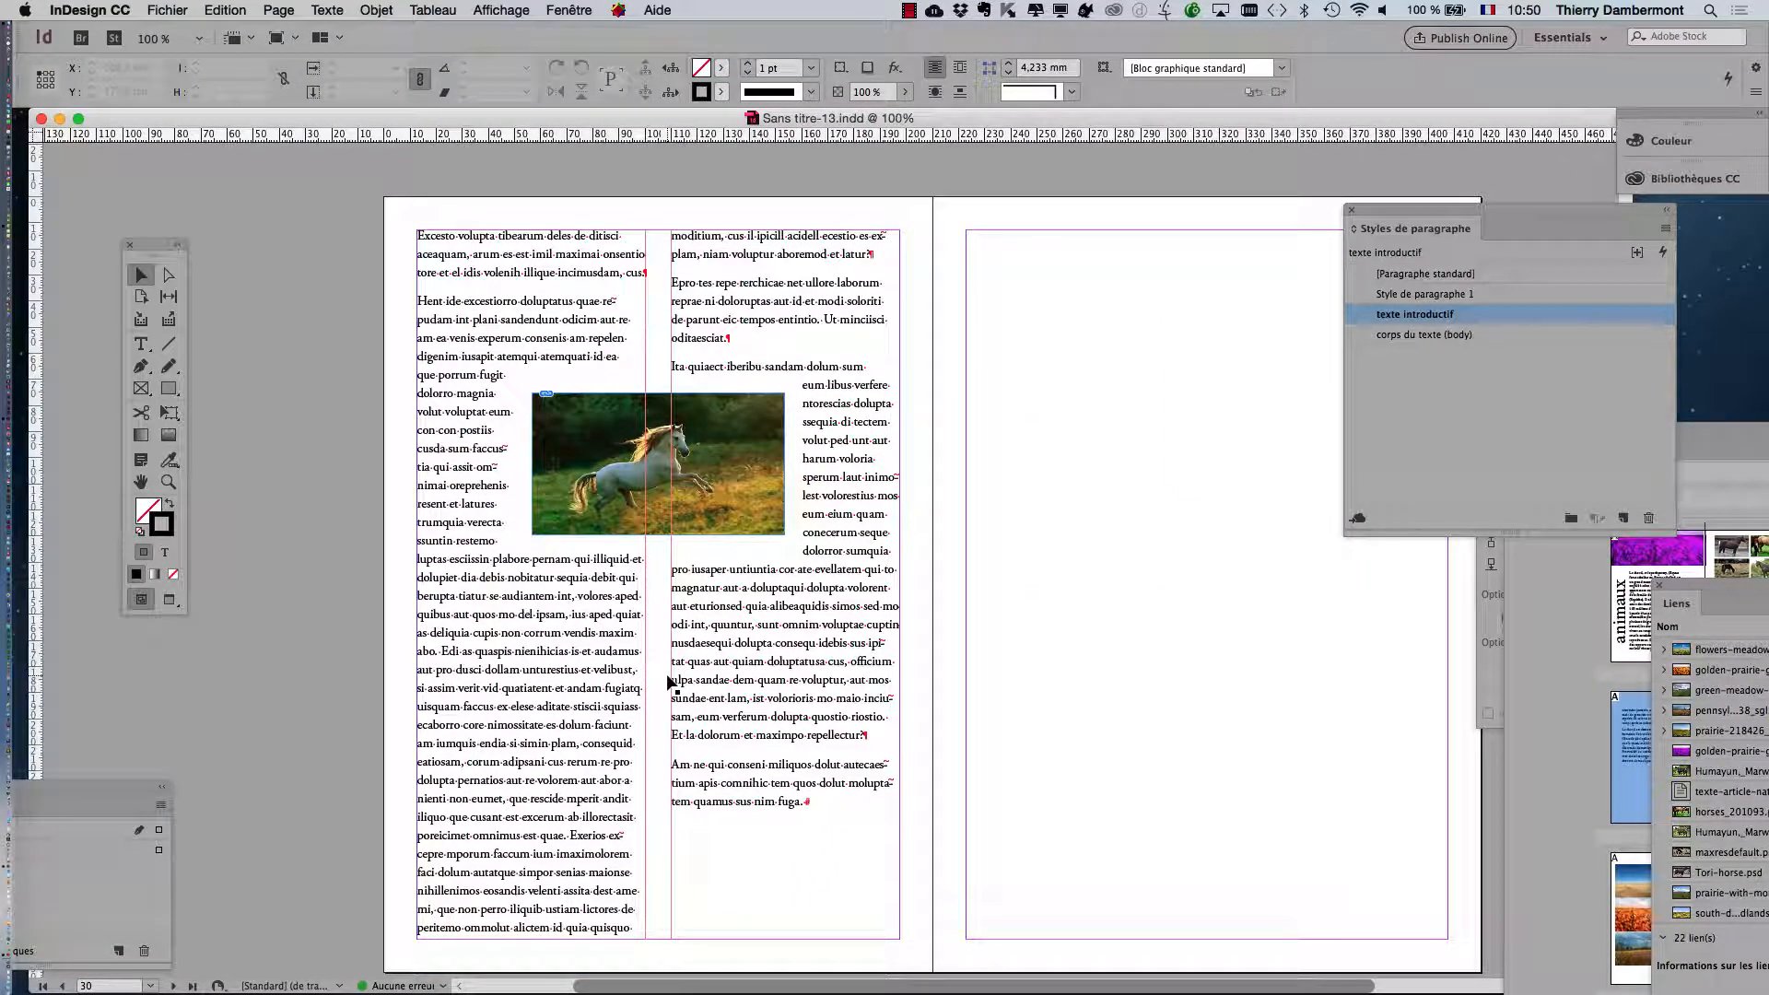